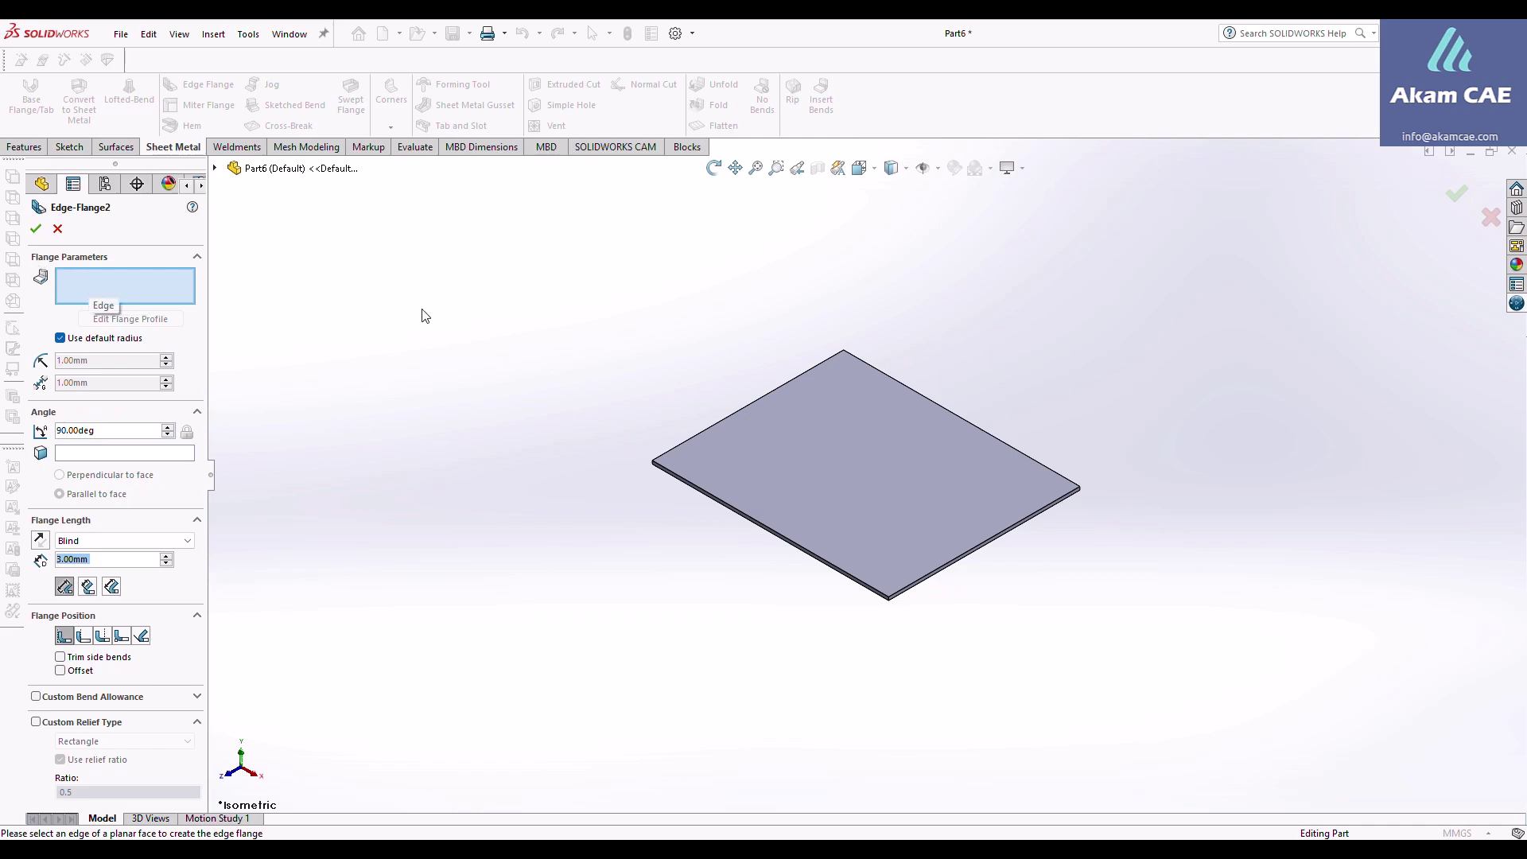
Preview a 37 mm edge flange on the front-left edge with the default bend radius off.
click(691, 481)
click(689, 481)
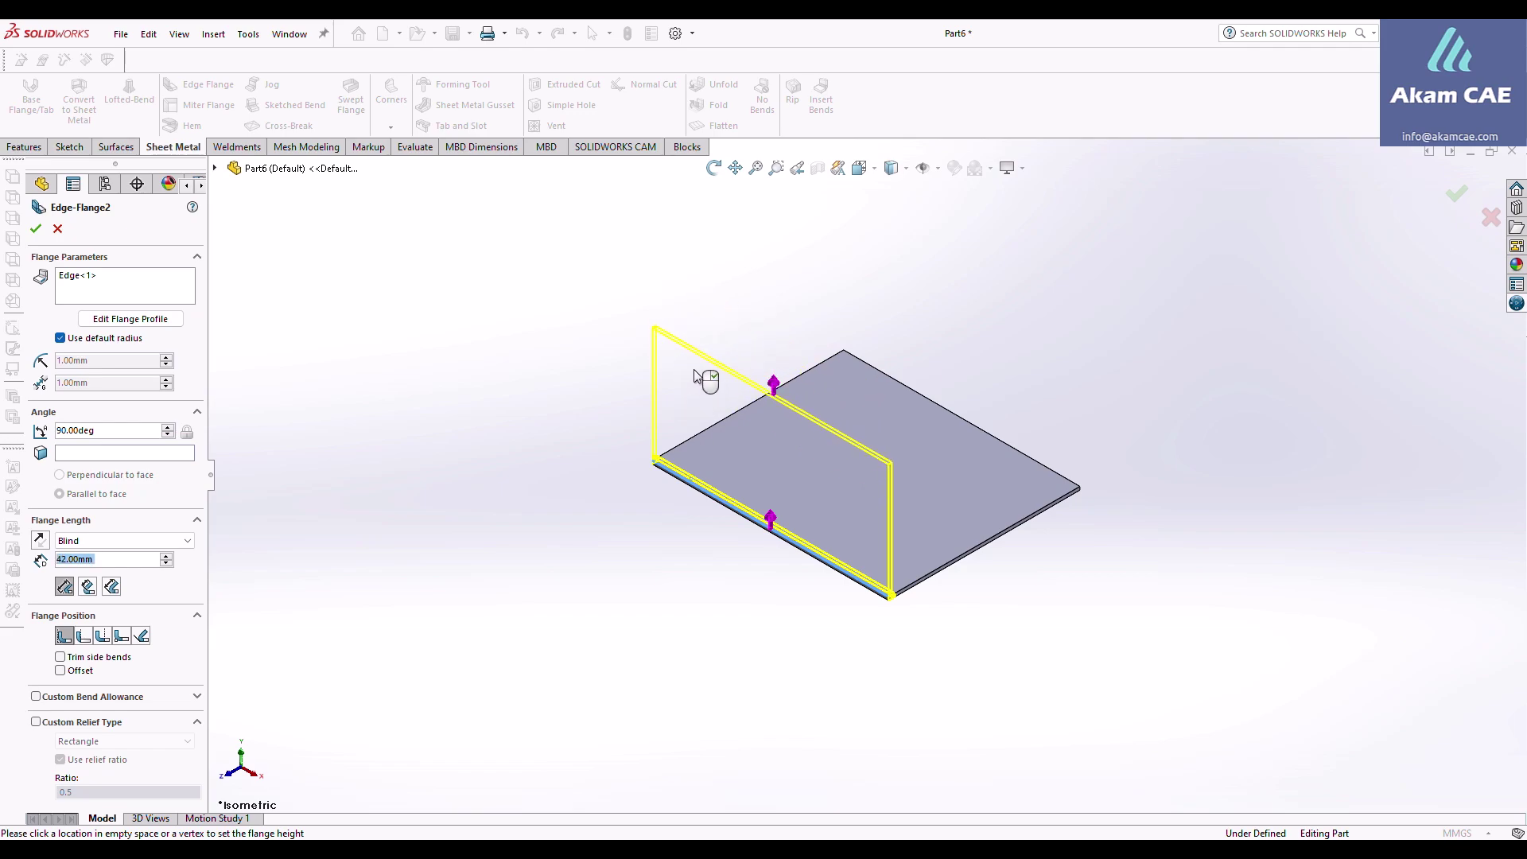
click(698, 397)
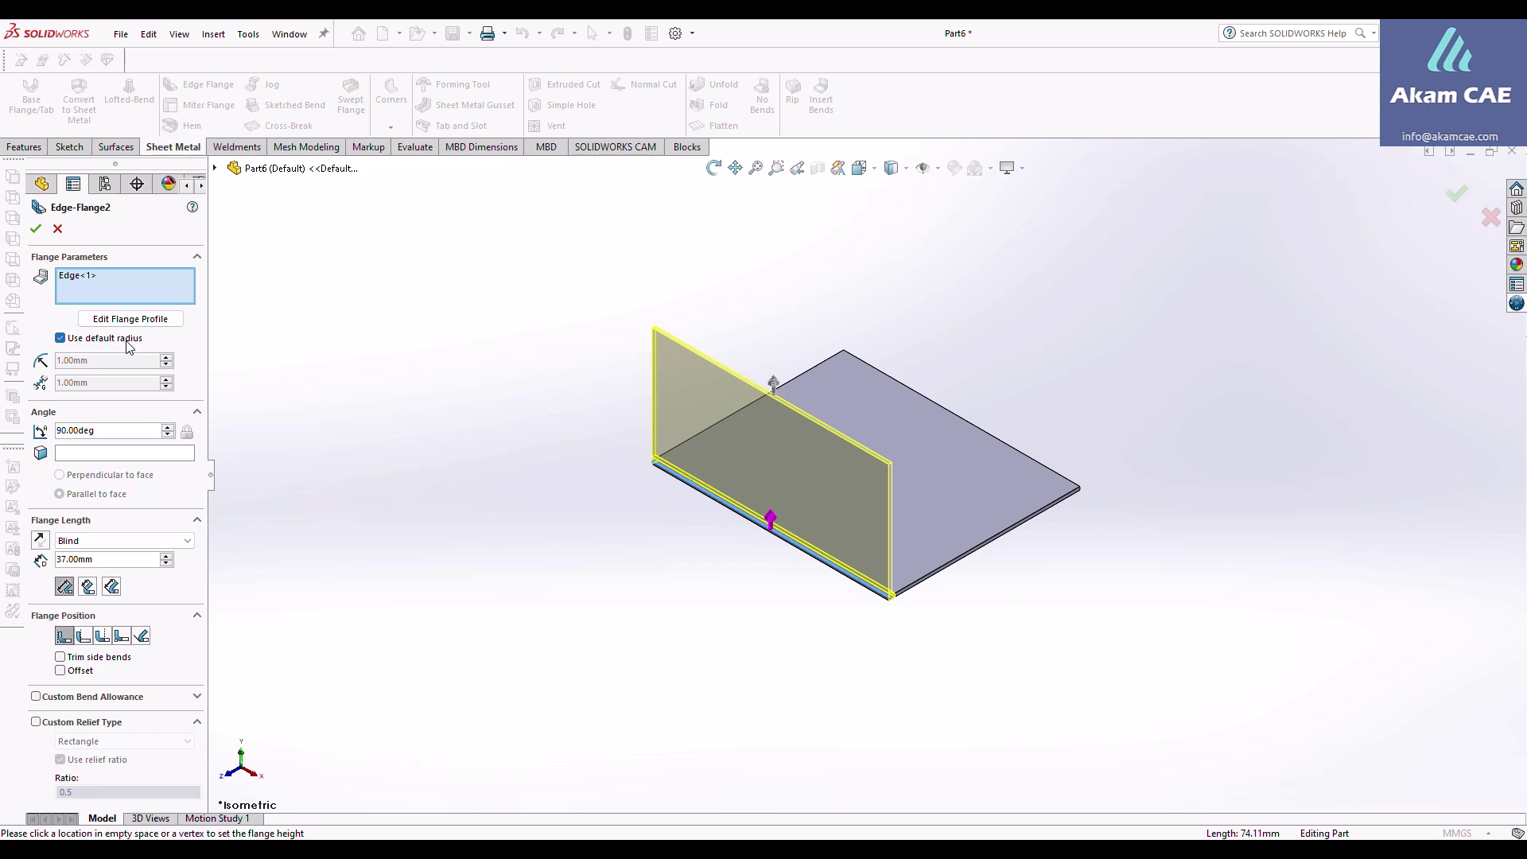
click(70, 340)
click(99, 367)
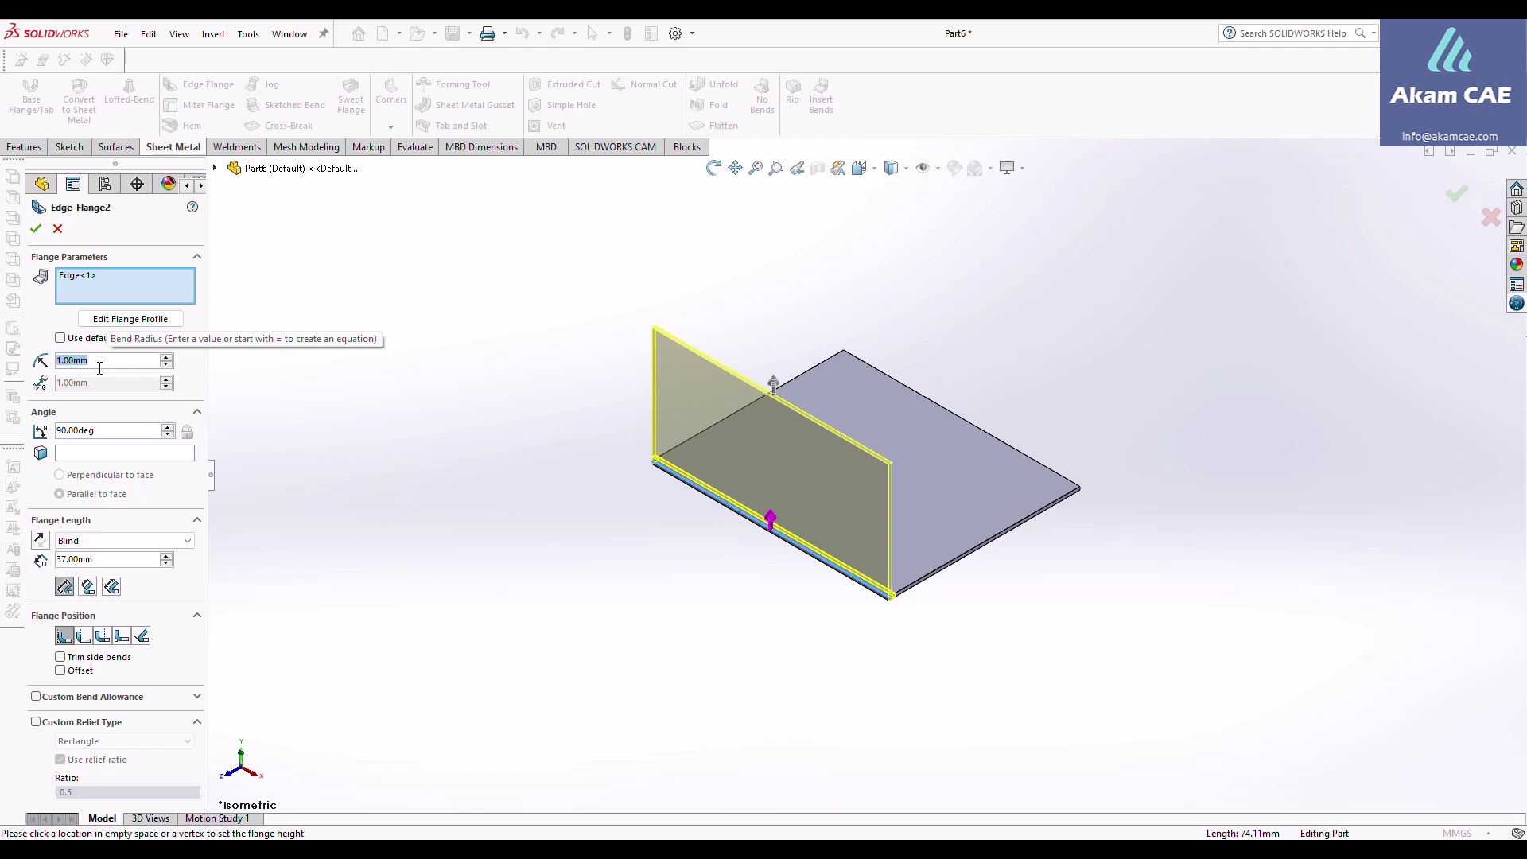
Set the bend radius to 2.00 mm and bring the flange angle to 79 degrees.
text(2)
key(Return)
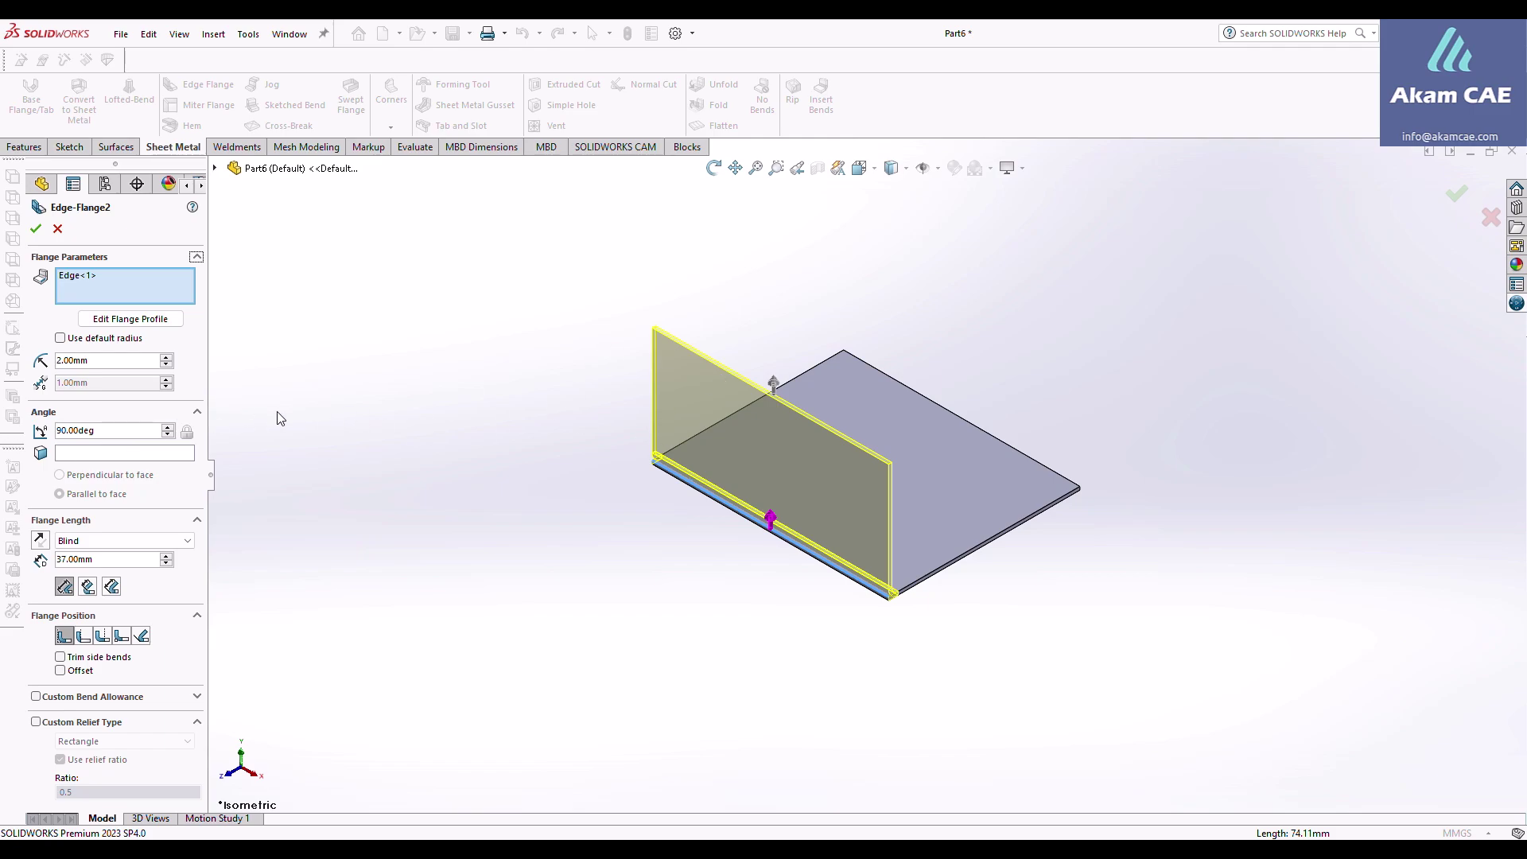
click(168, 428)
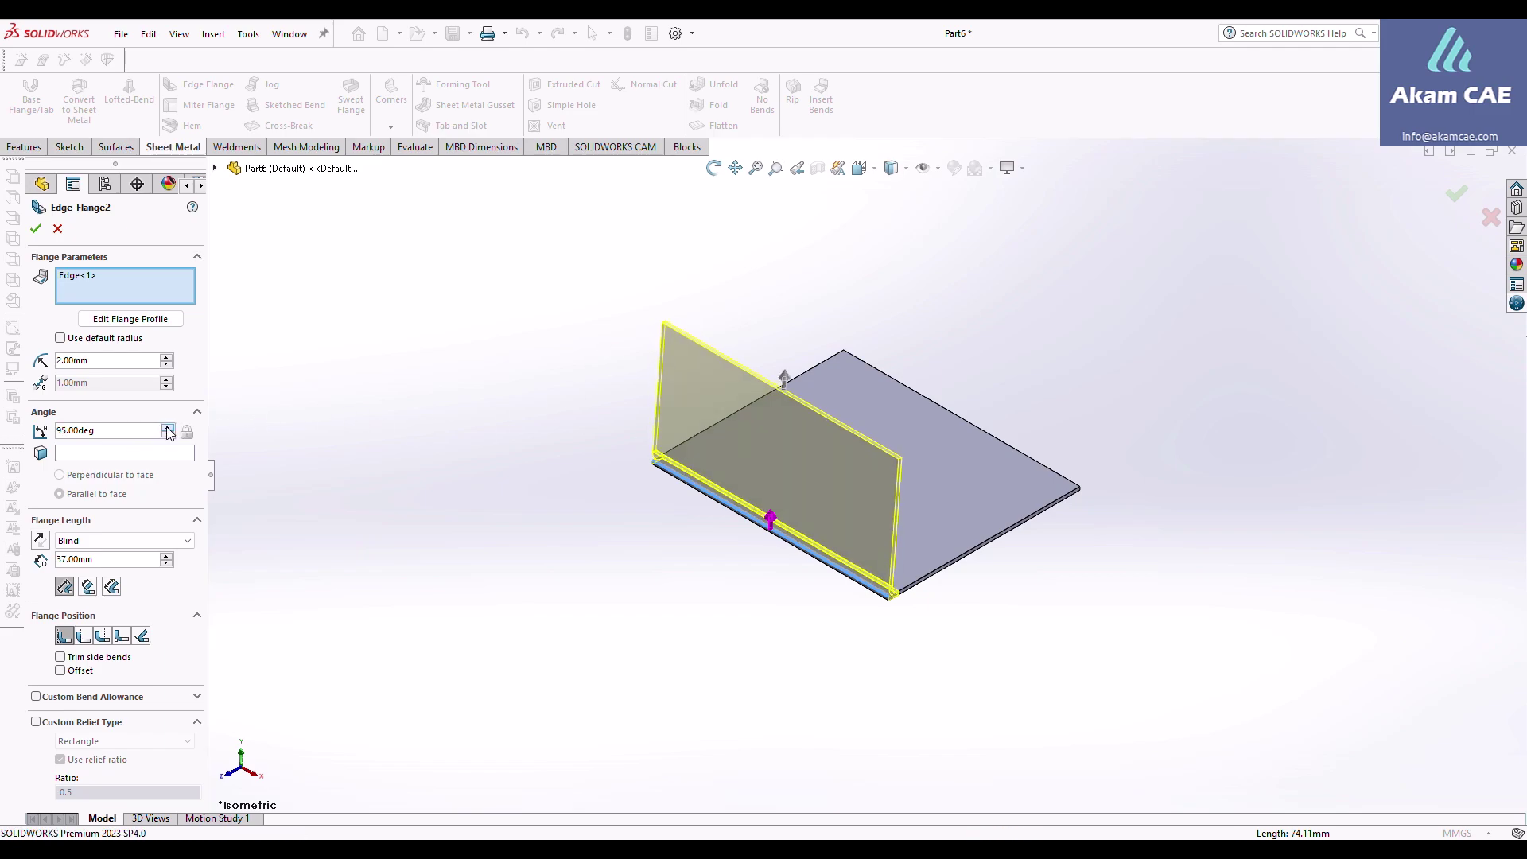
click(167, 435)
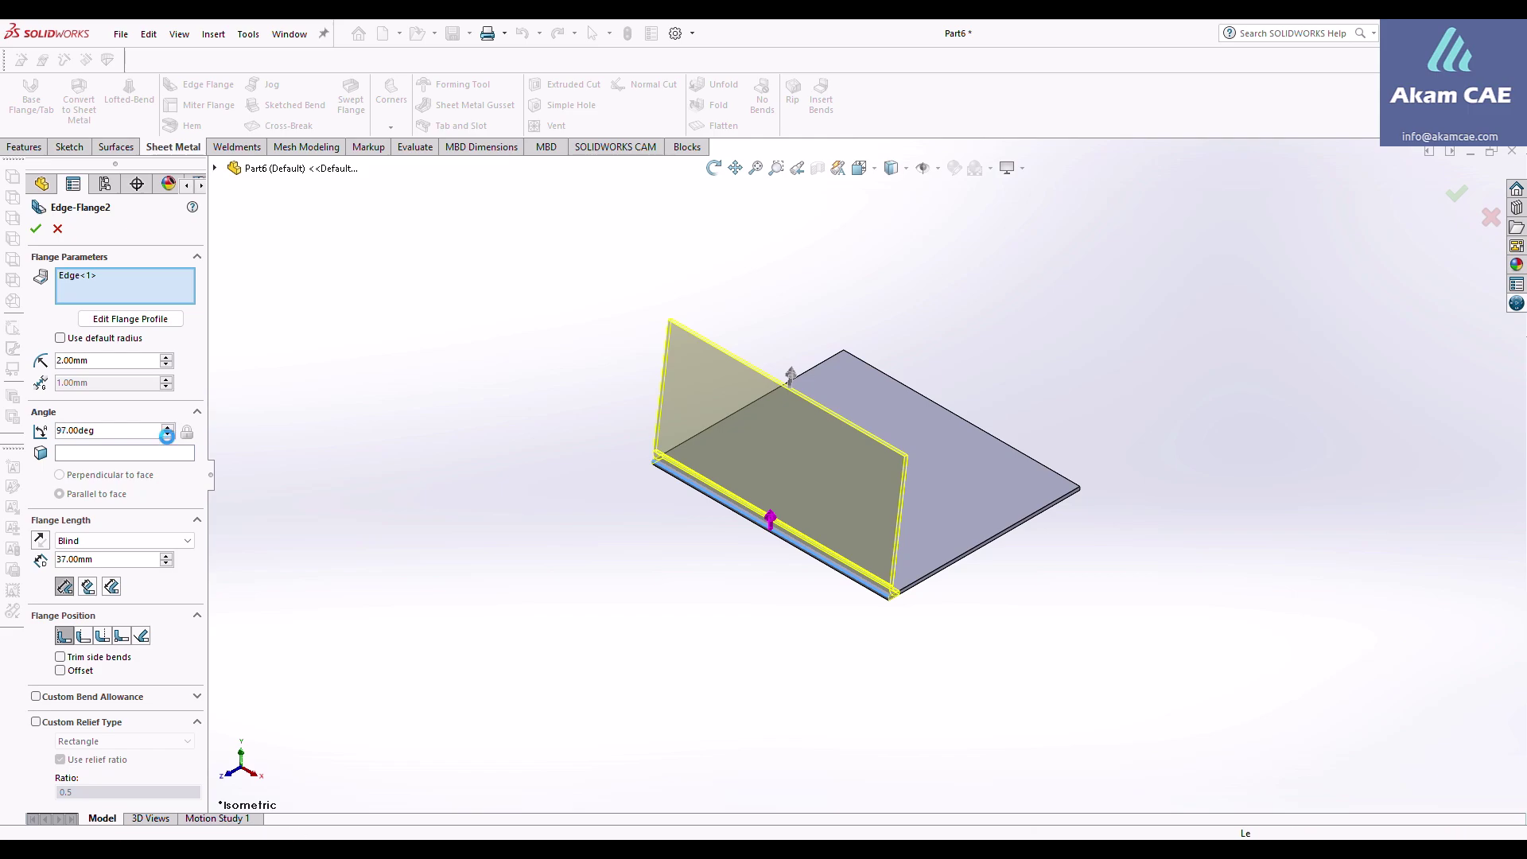
click(168, 437)
click(168, 437)
click(168, 437)
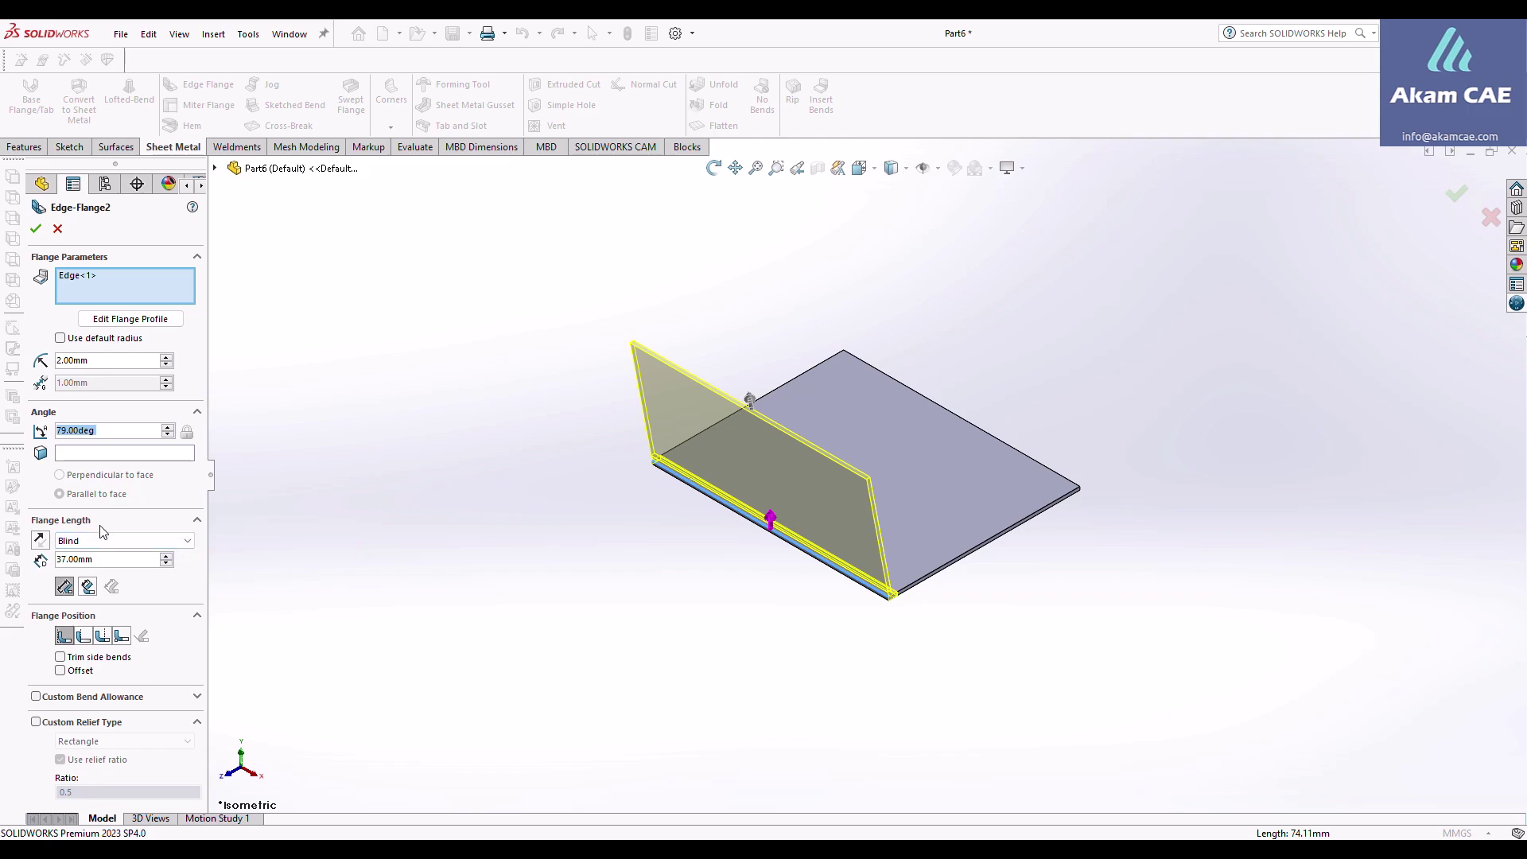
click(128, 542)
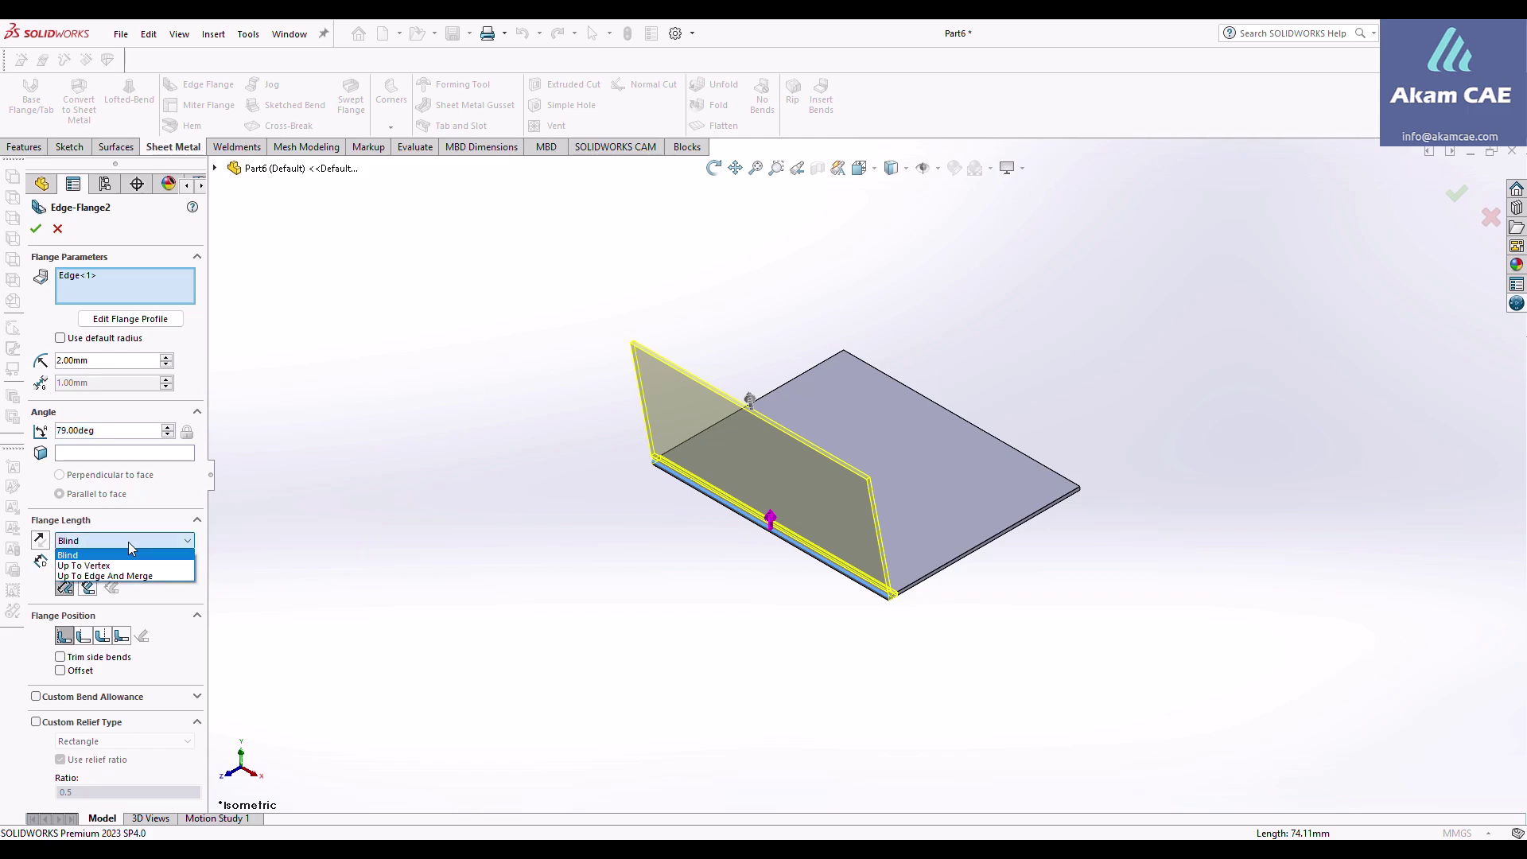
click(76, 555)
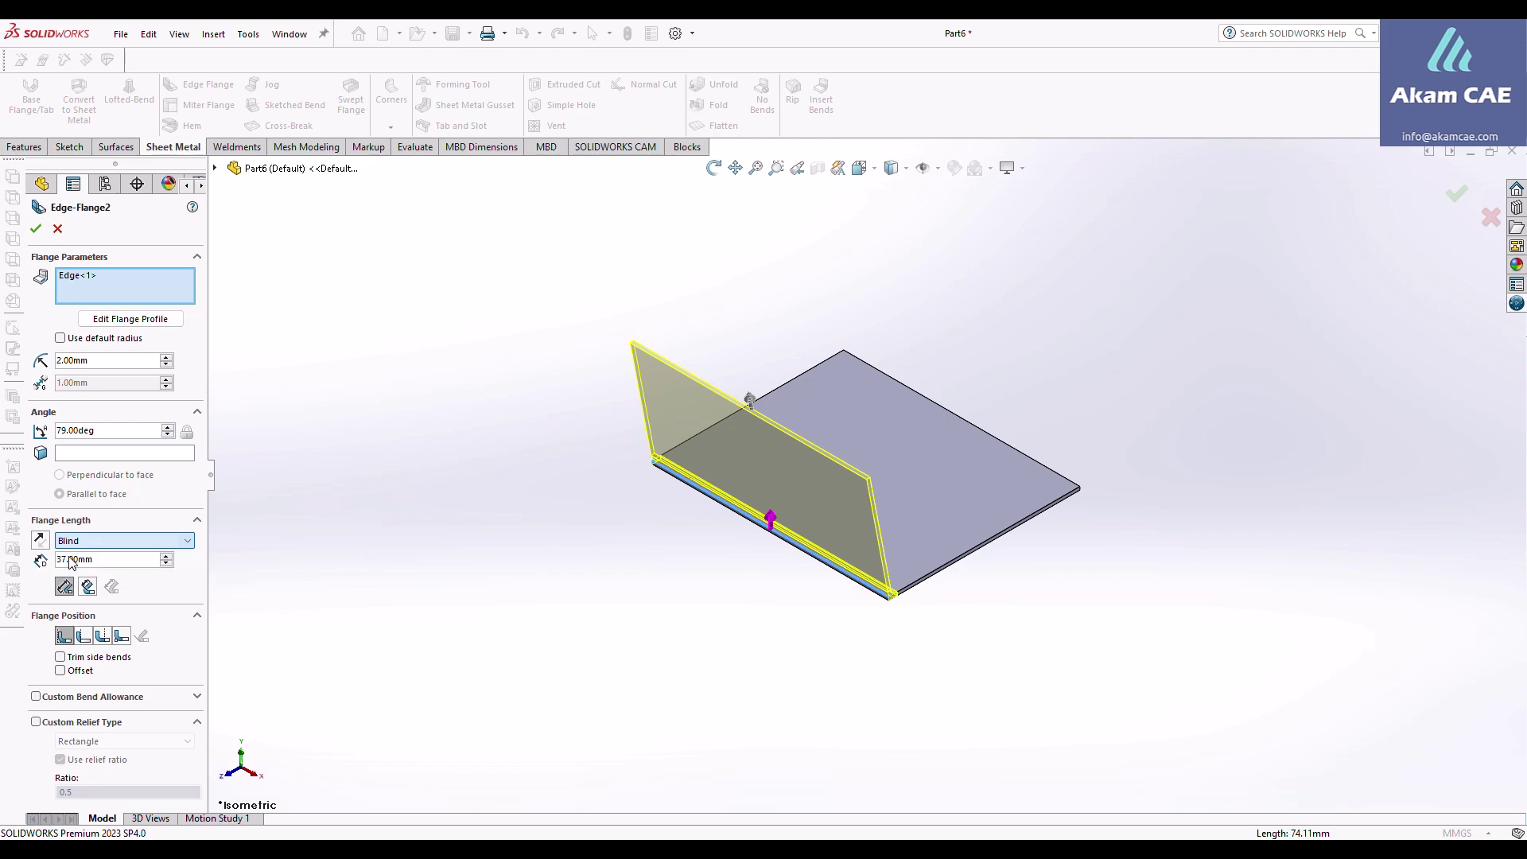
click(165, 557)
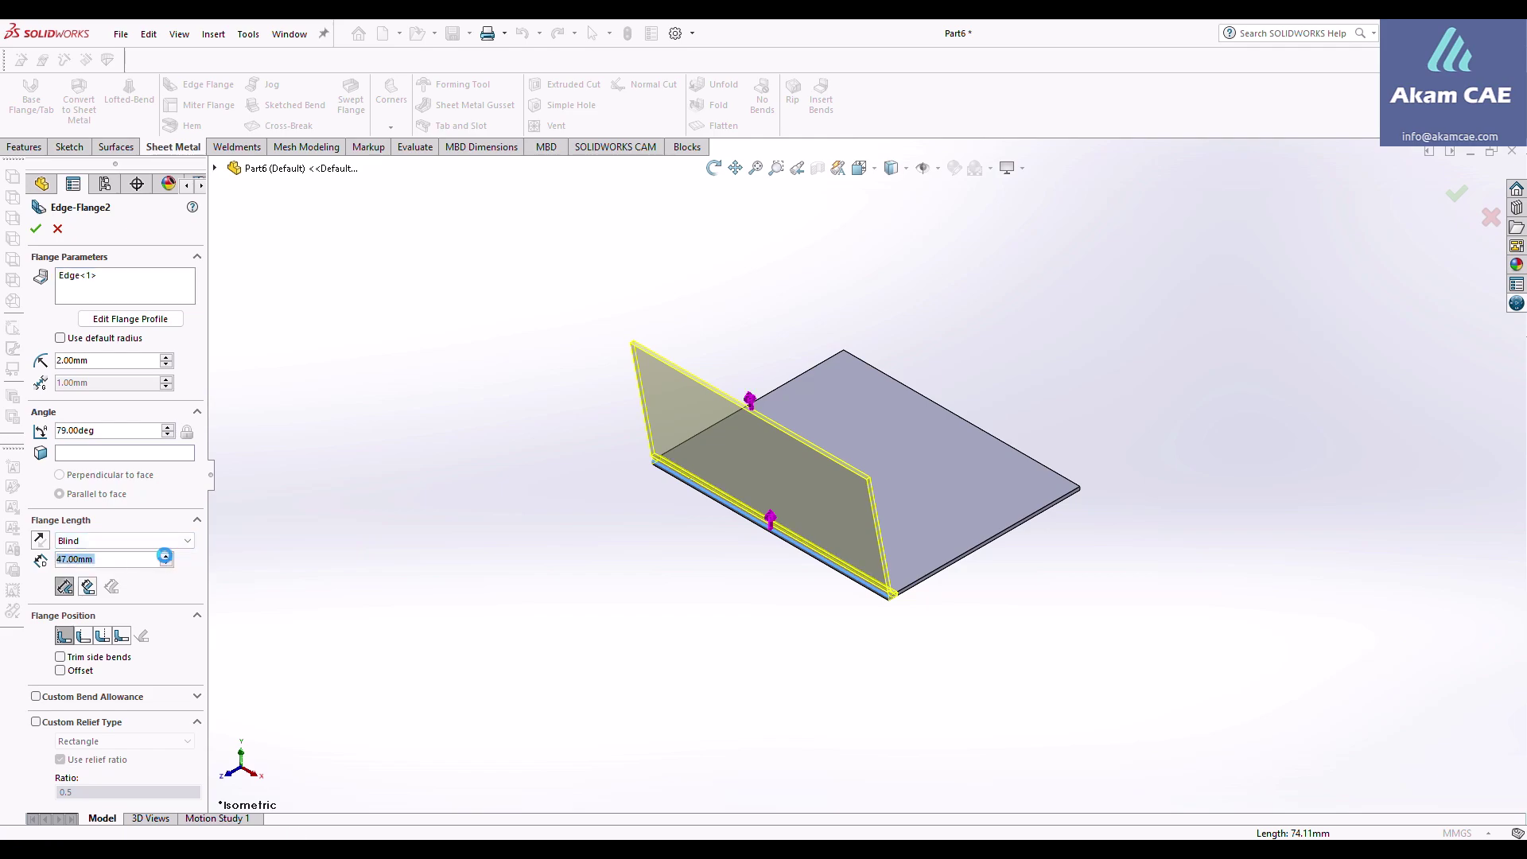
click(166, 557)
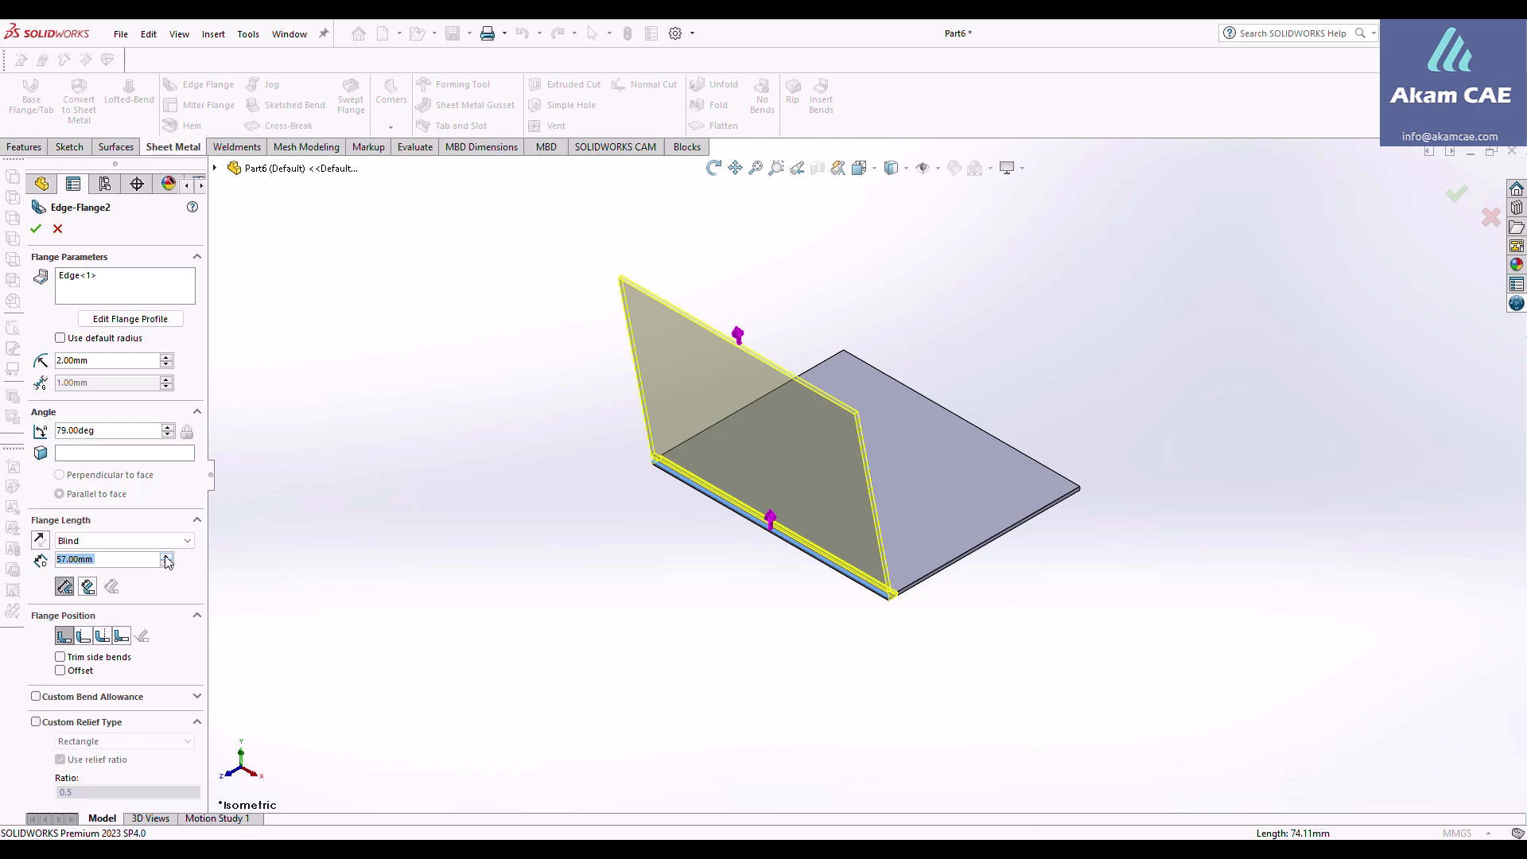
click(166, 564)
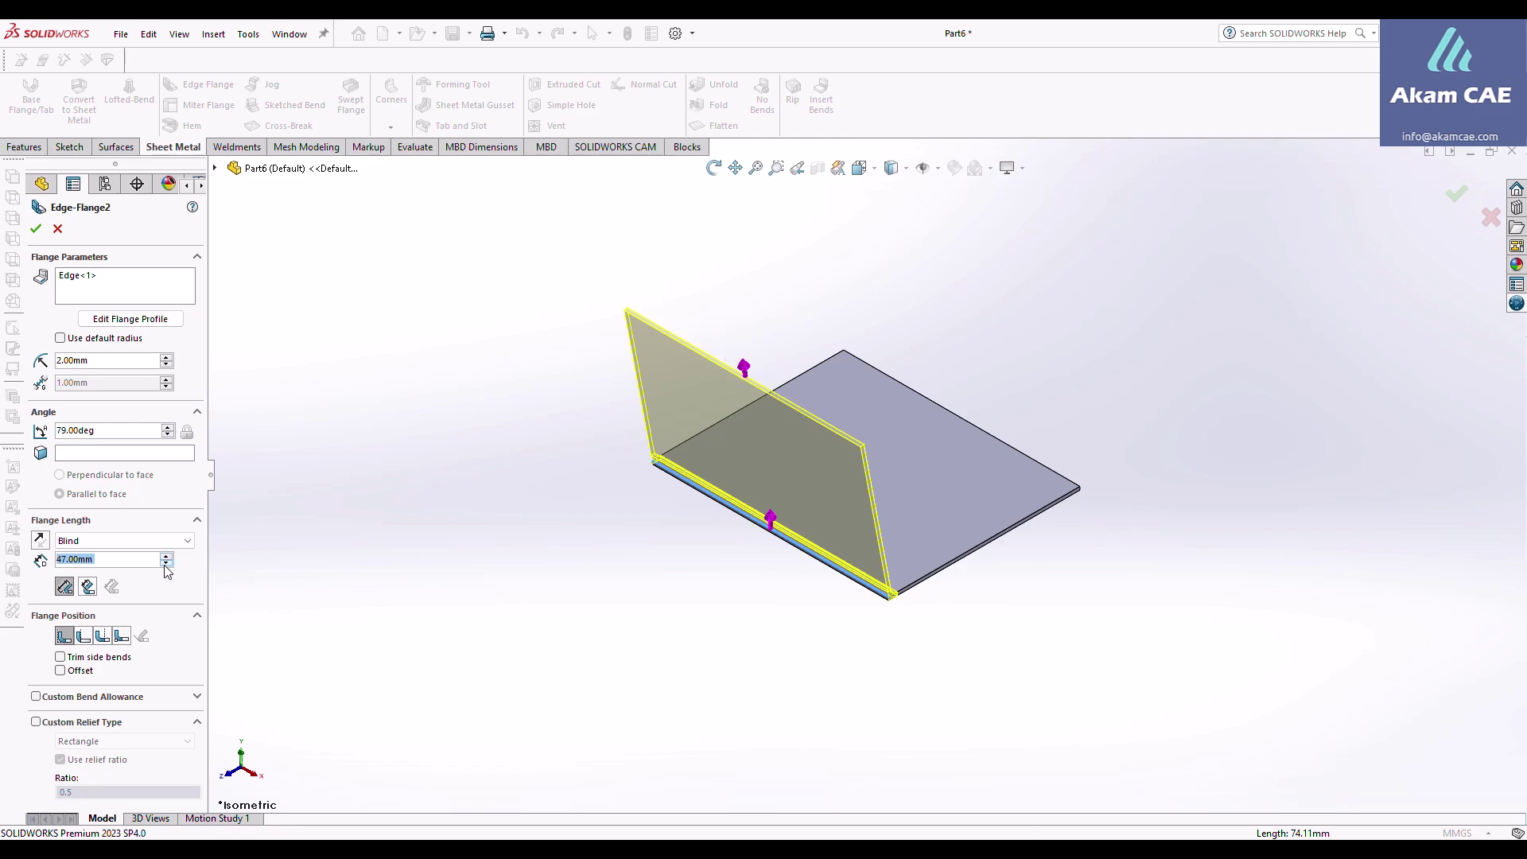
click(166, 565)
click(136, 543)
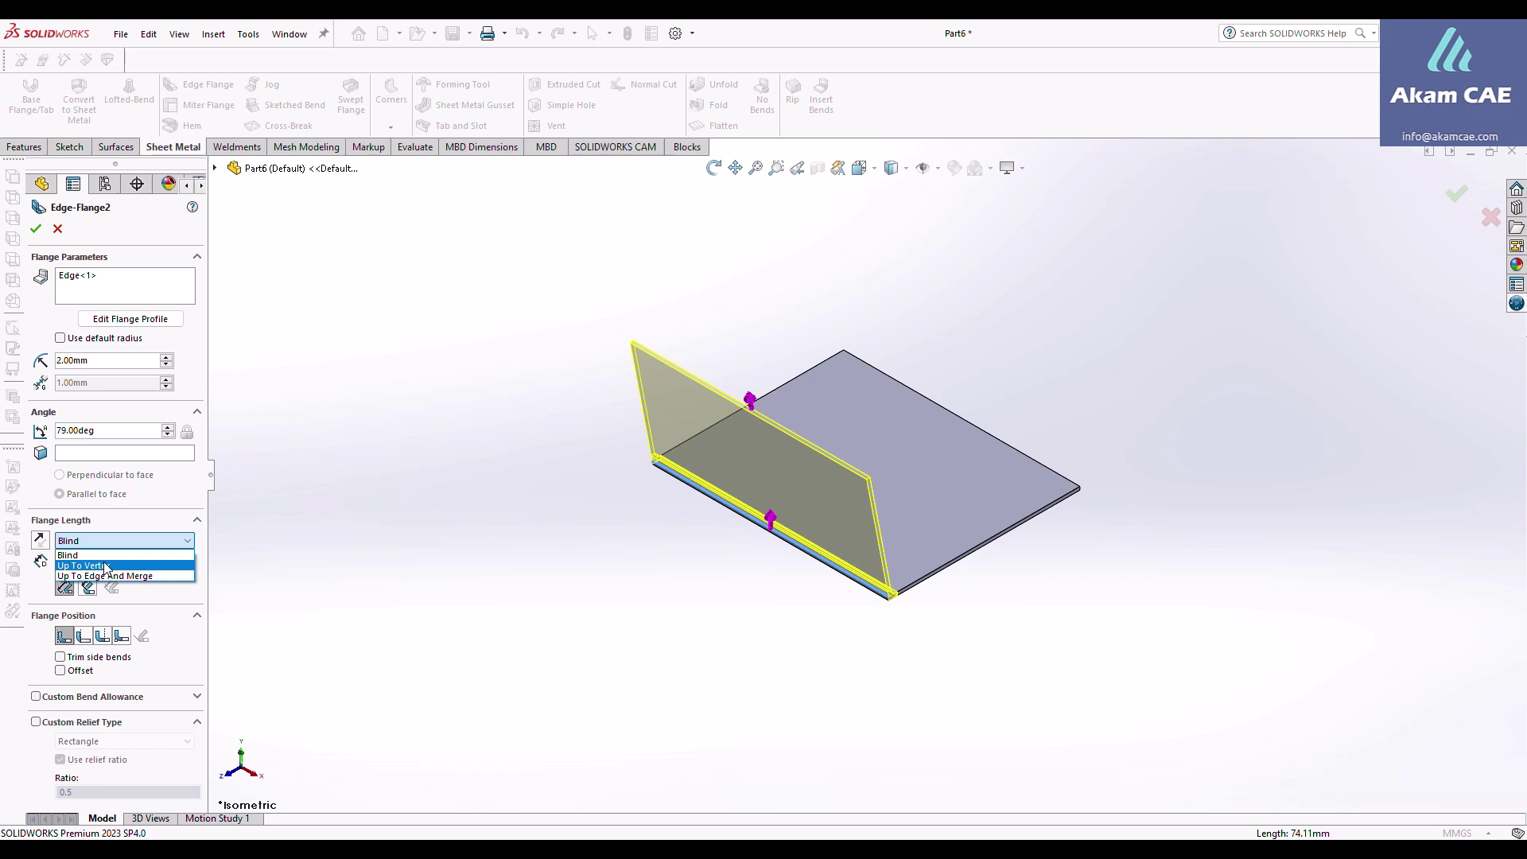
click(76, 555)
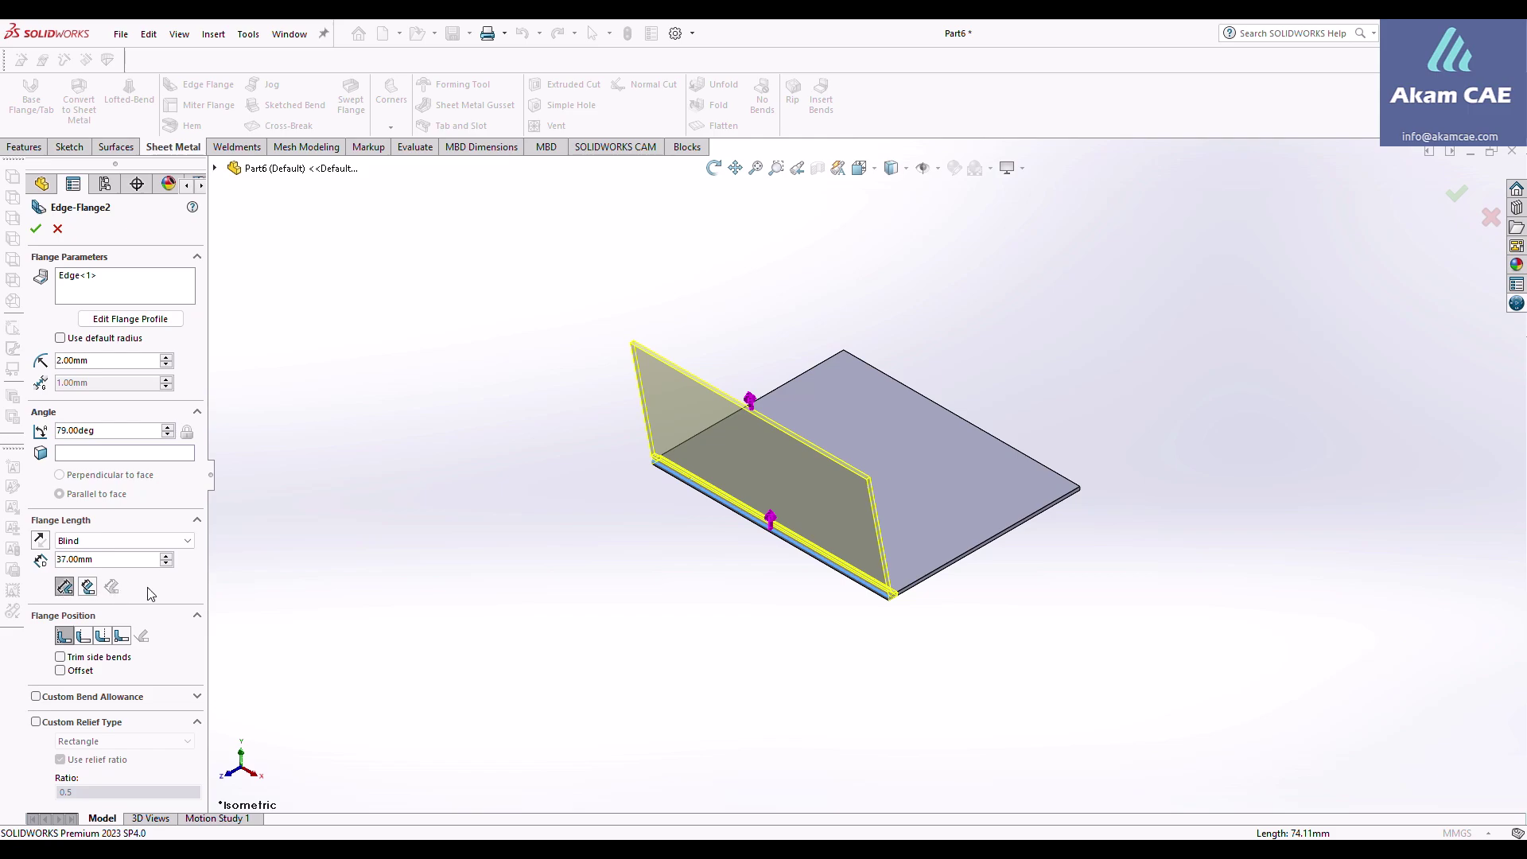
click(69, 594)
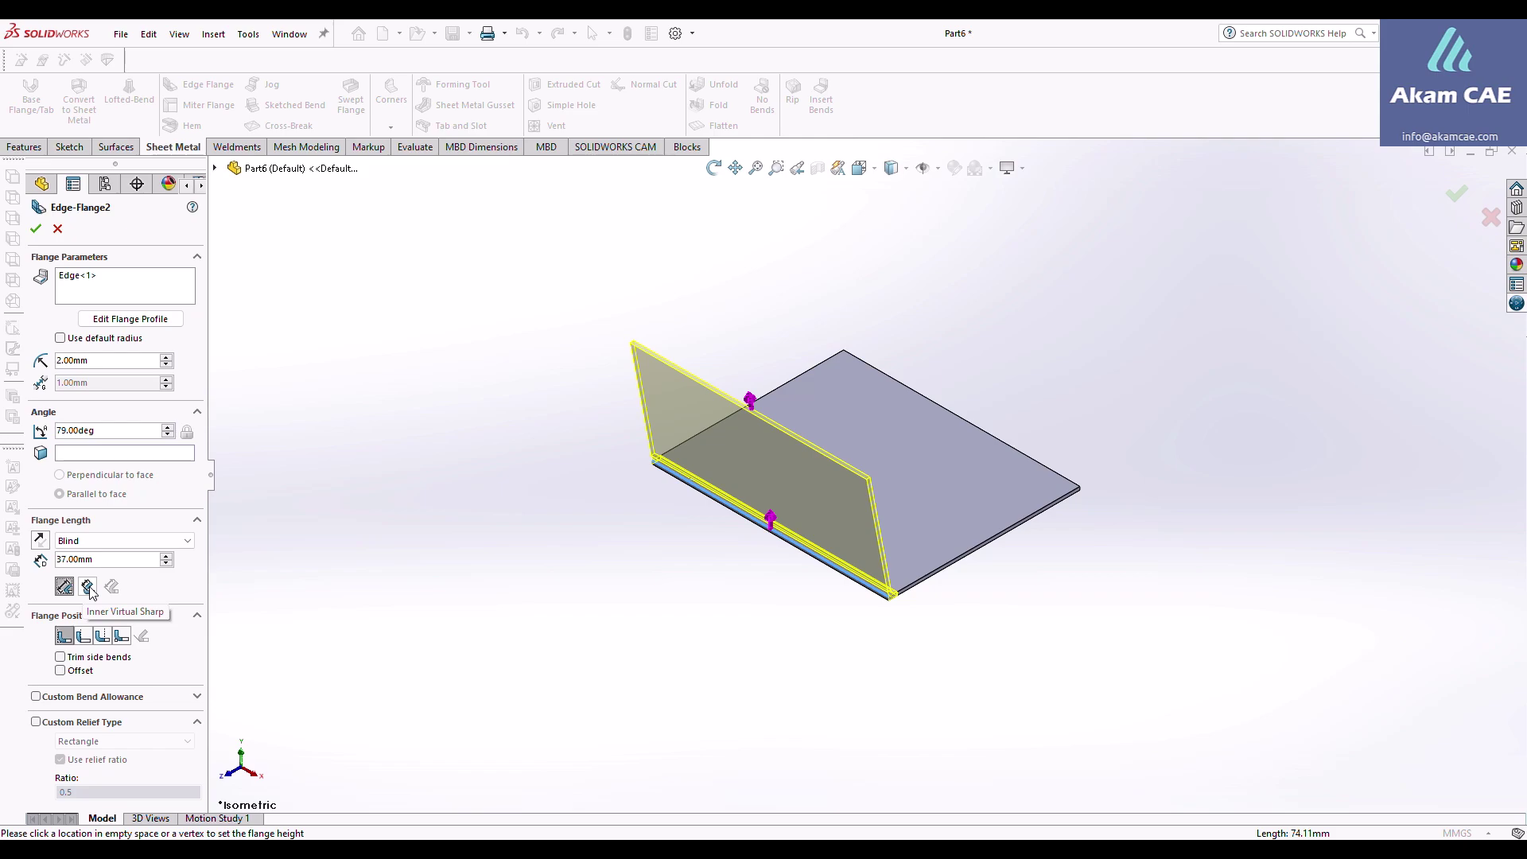
click(88, 588)
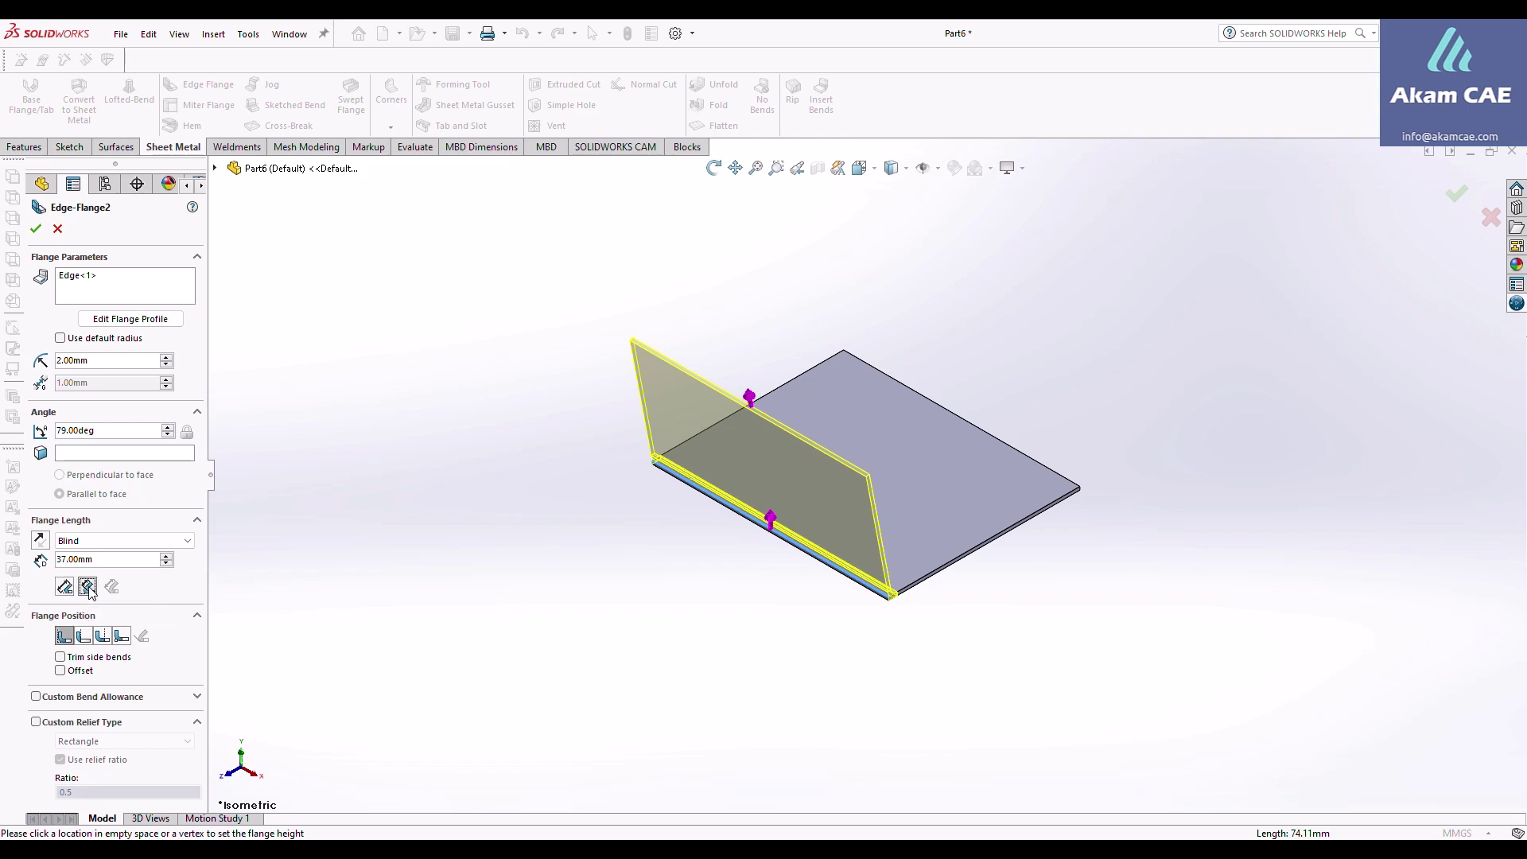
click(65, 586)
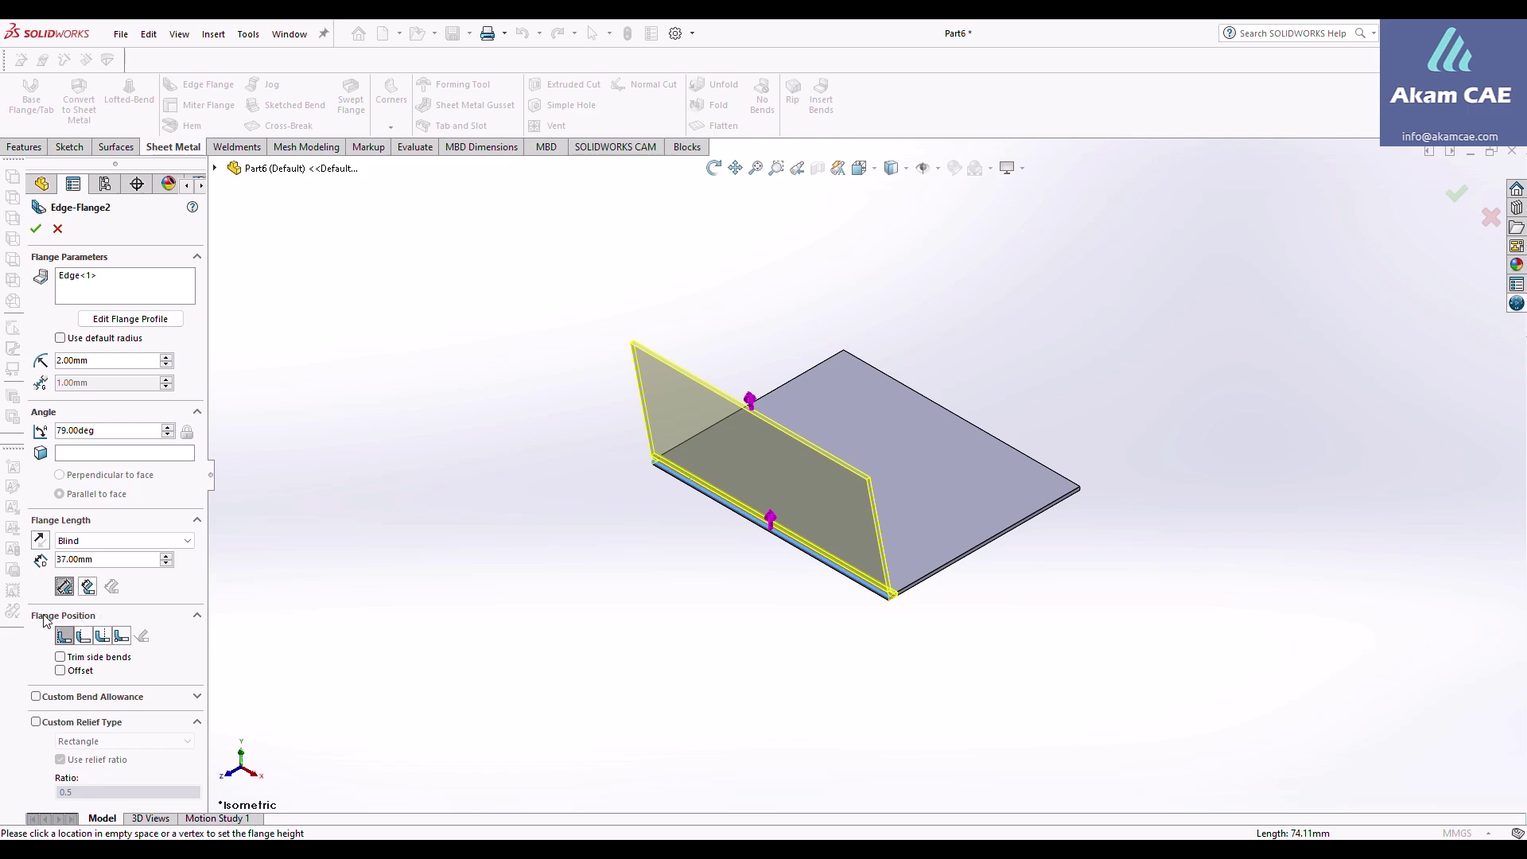
click(84, 636)
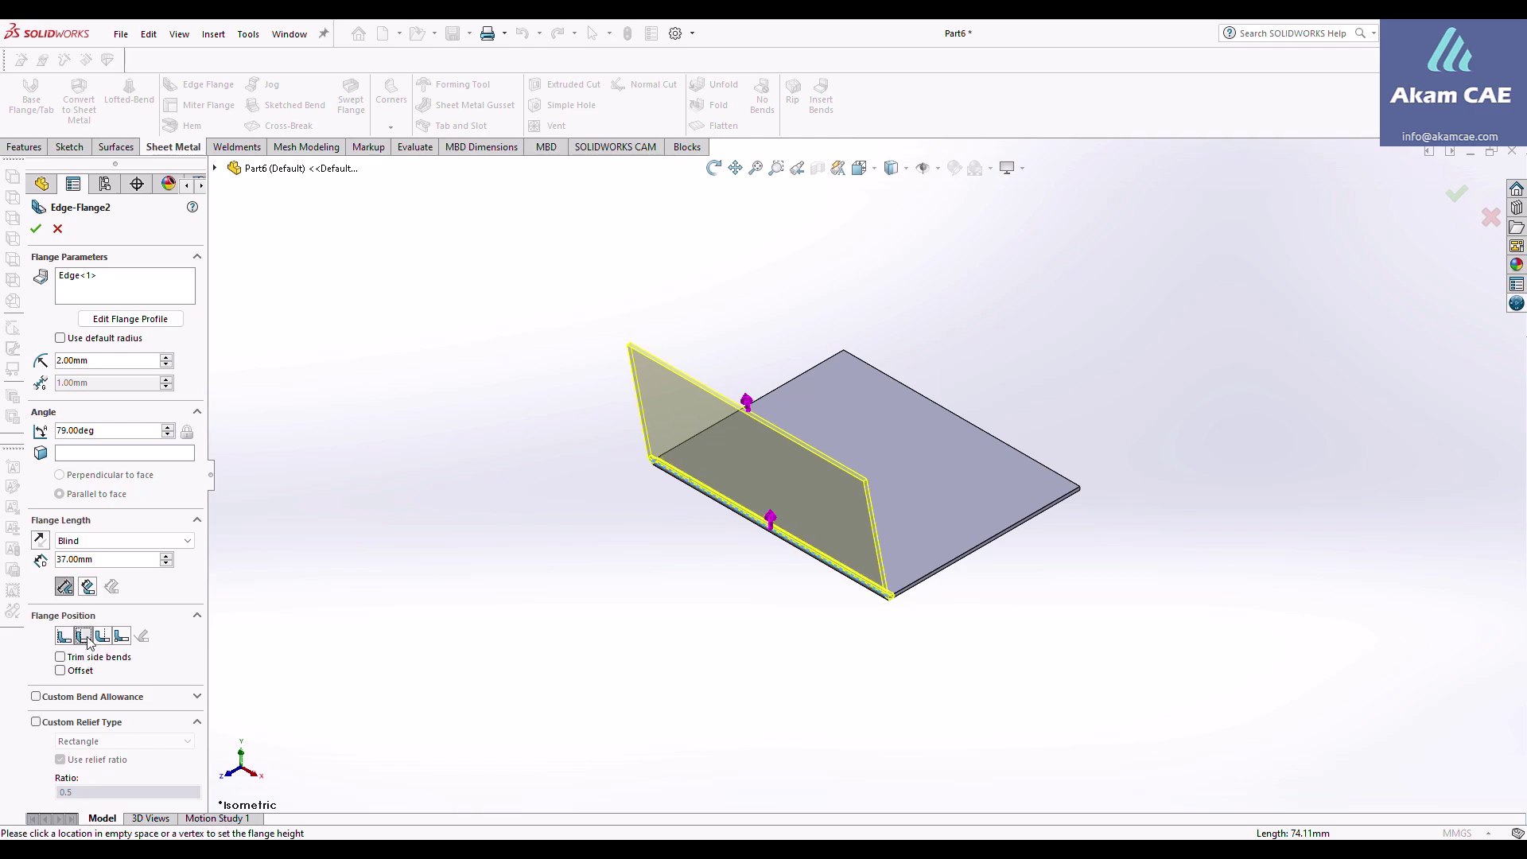
click(102, 636)
click(123, 639)
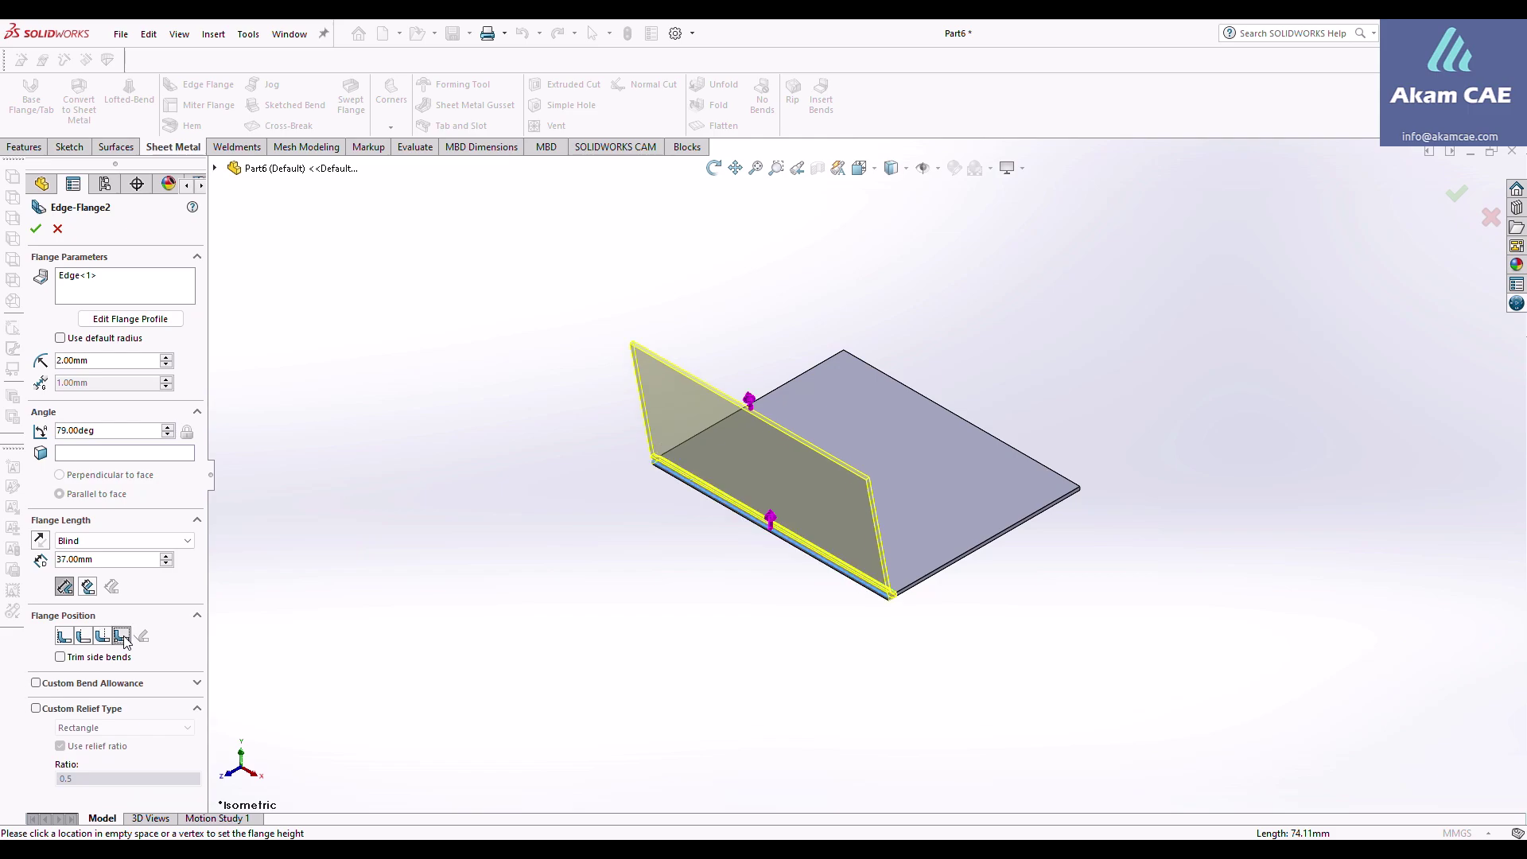
click(65, 635)
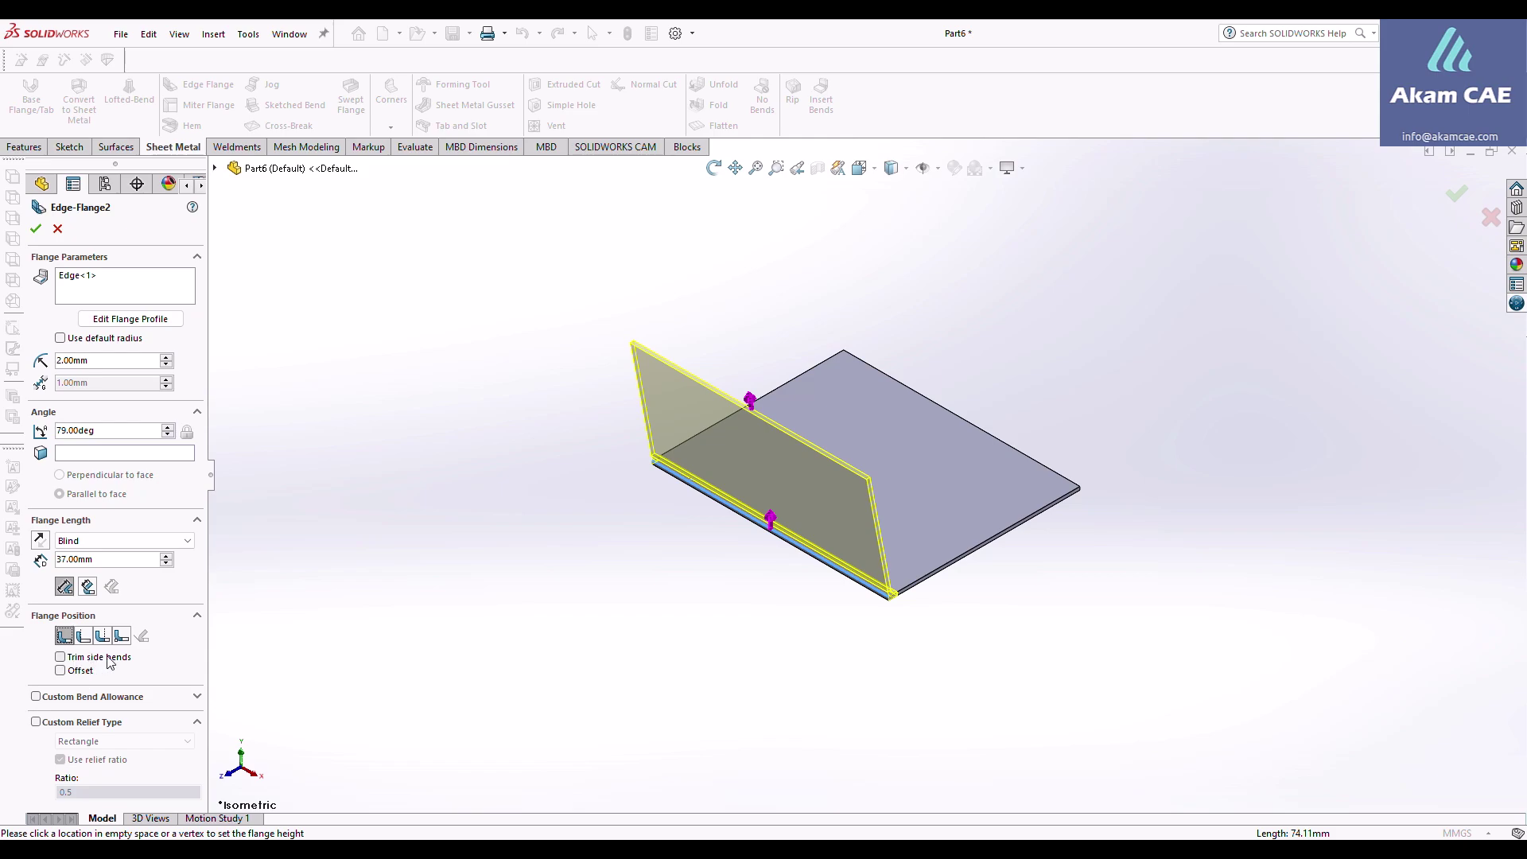
Set the flange length to 13 mm and enable a Blind 2.00 mm offset.
click(69, 673)
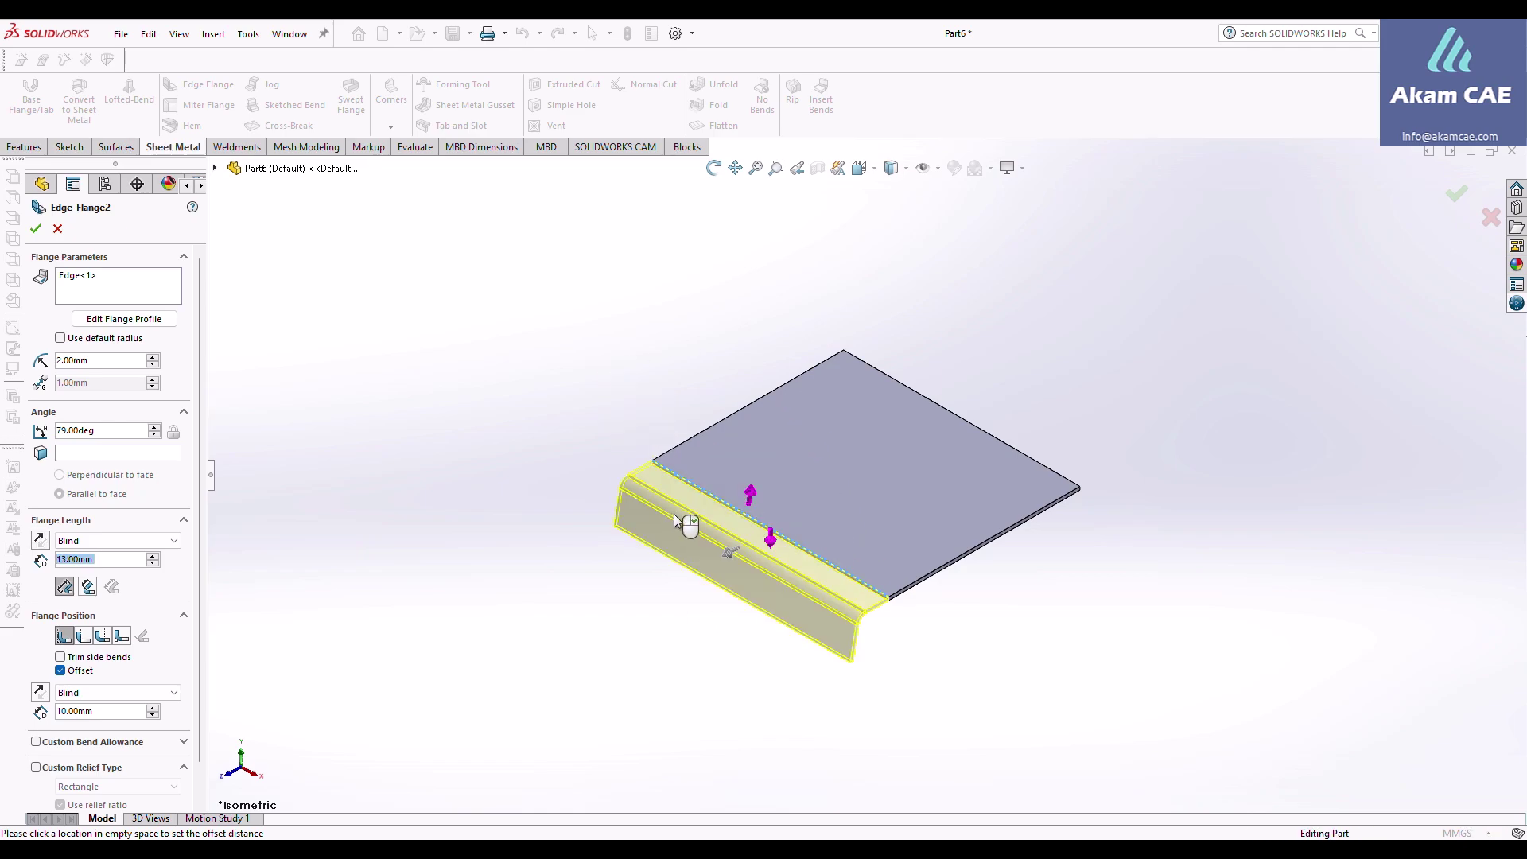
click(700, 528)
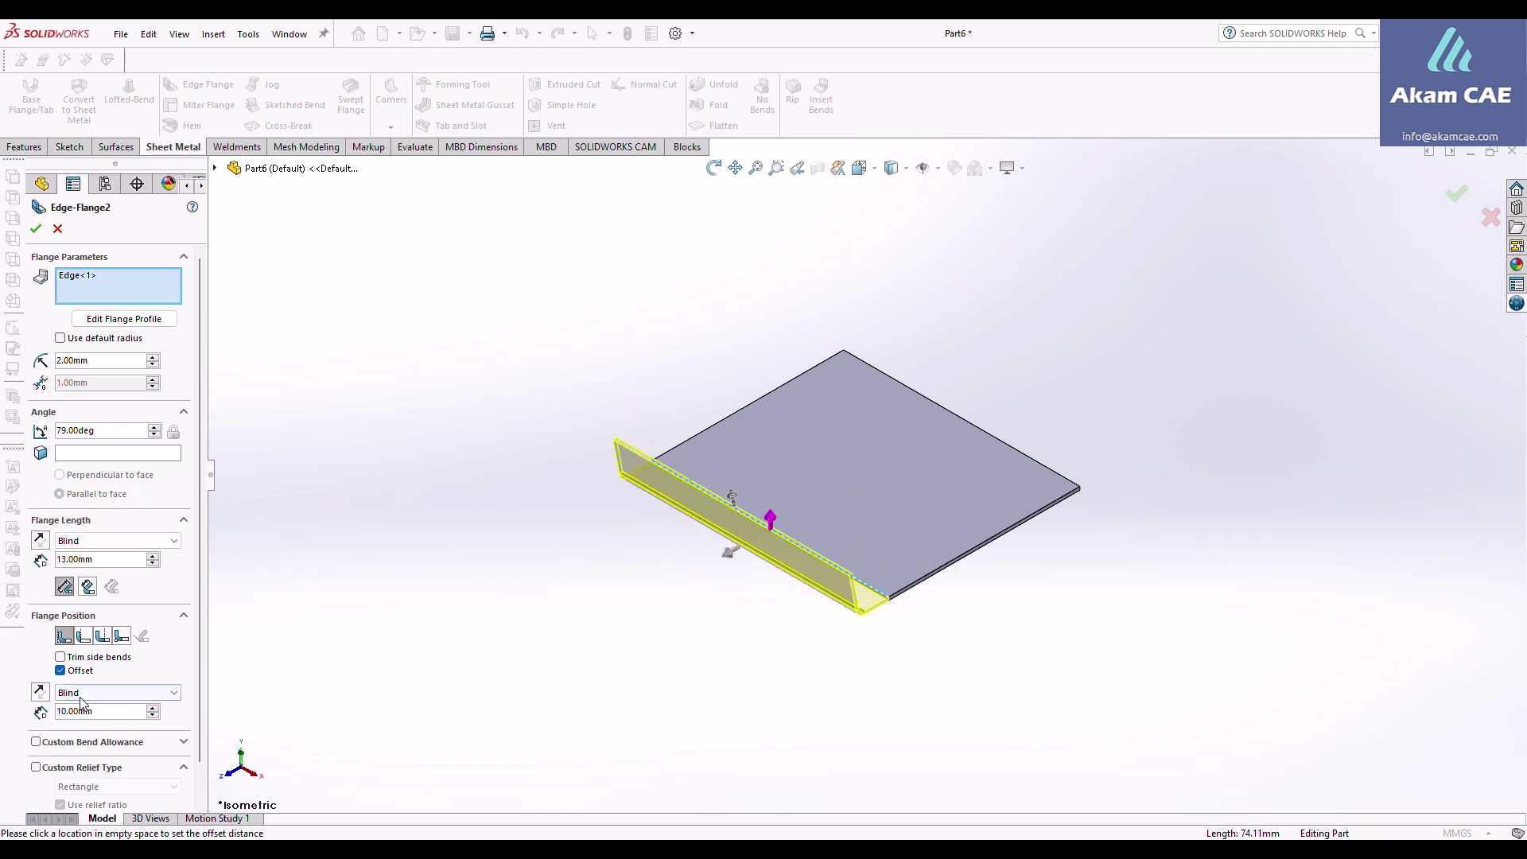
click(118, 693)
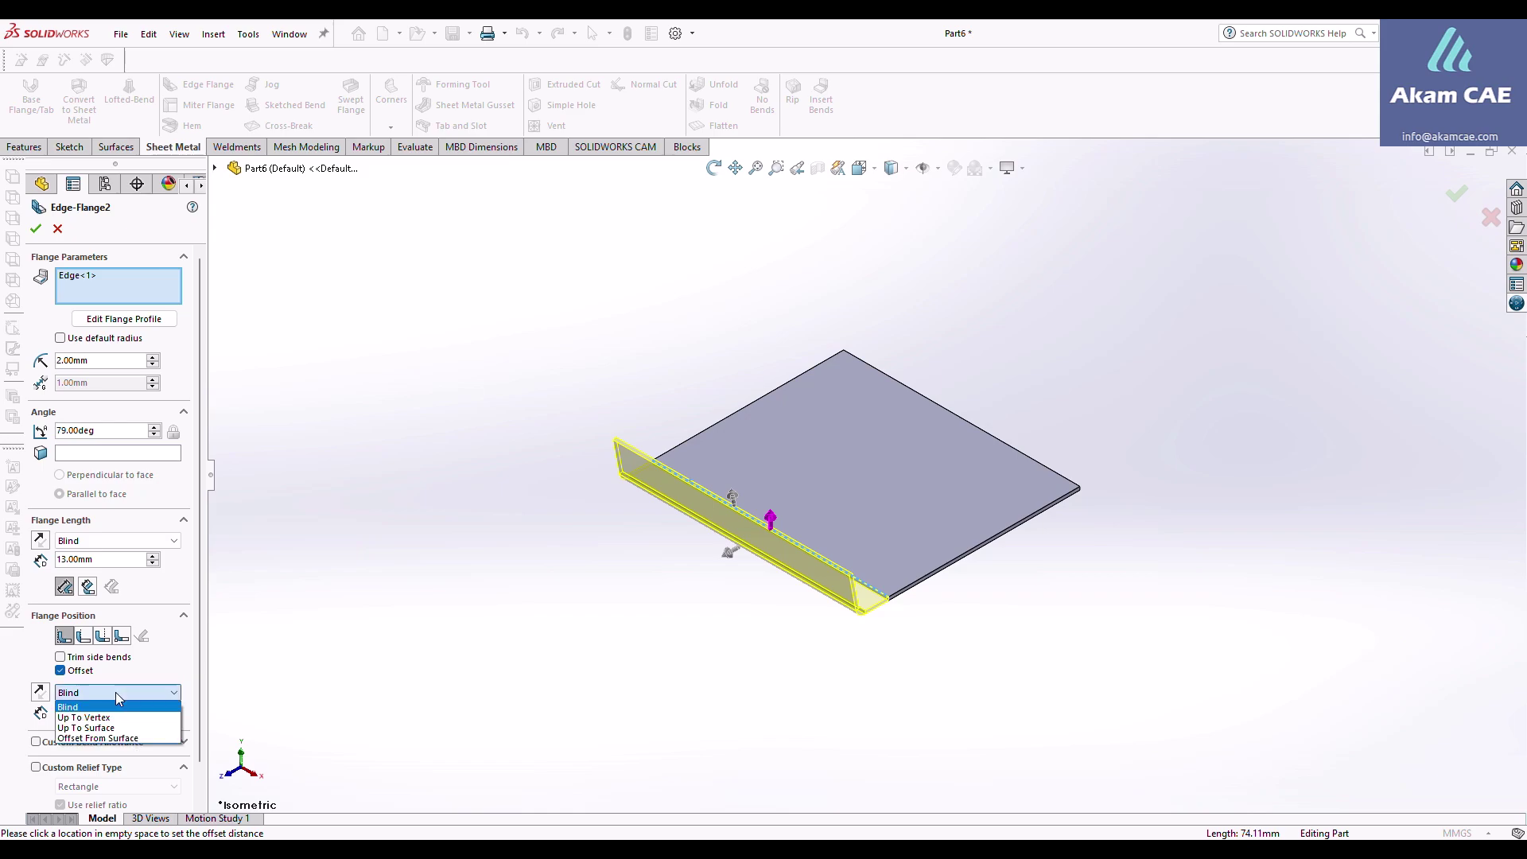
click(117, 692)
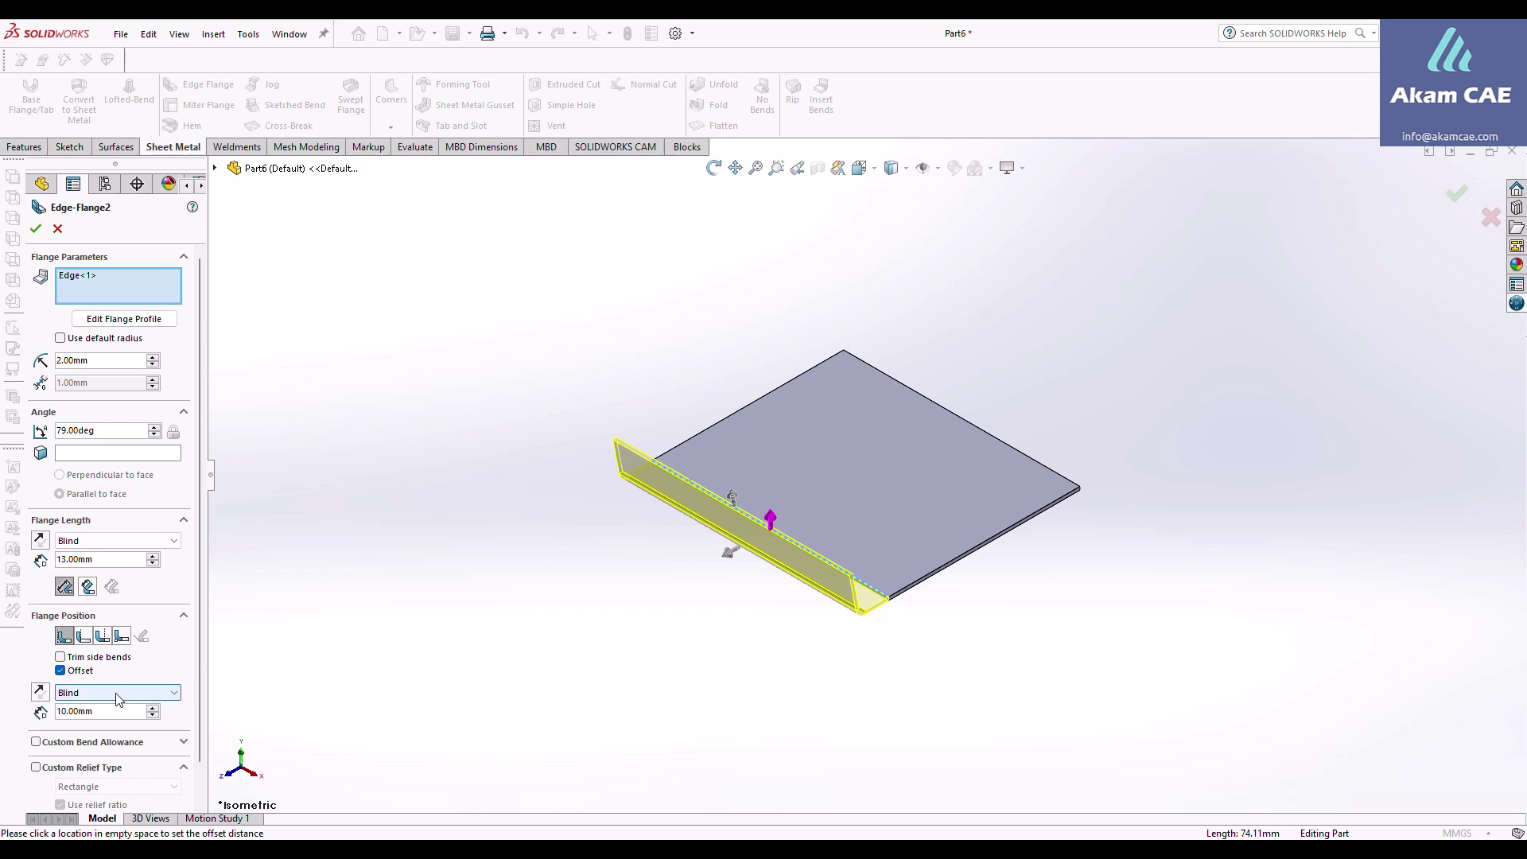
click(108, 710)
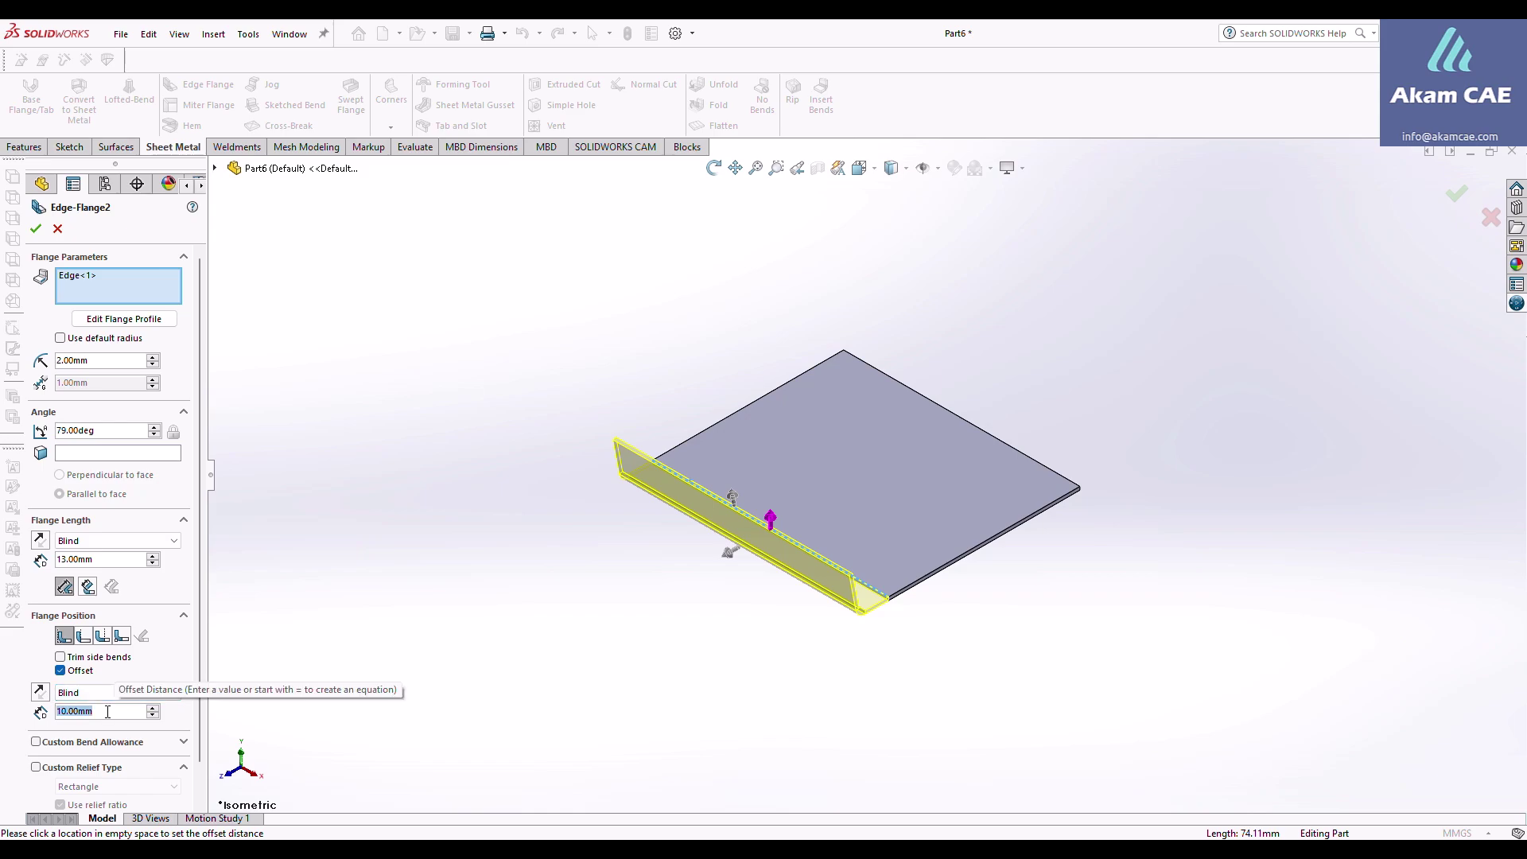
text(2)
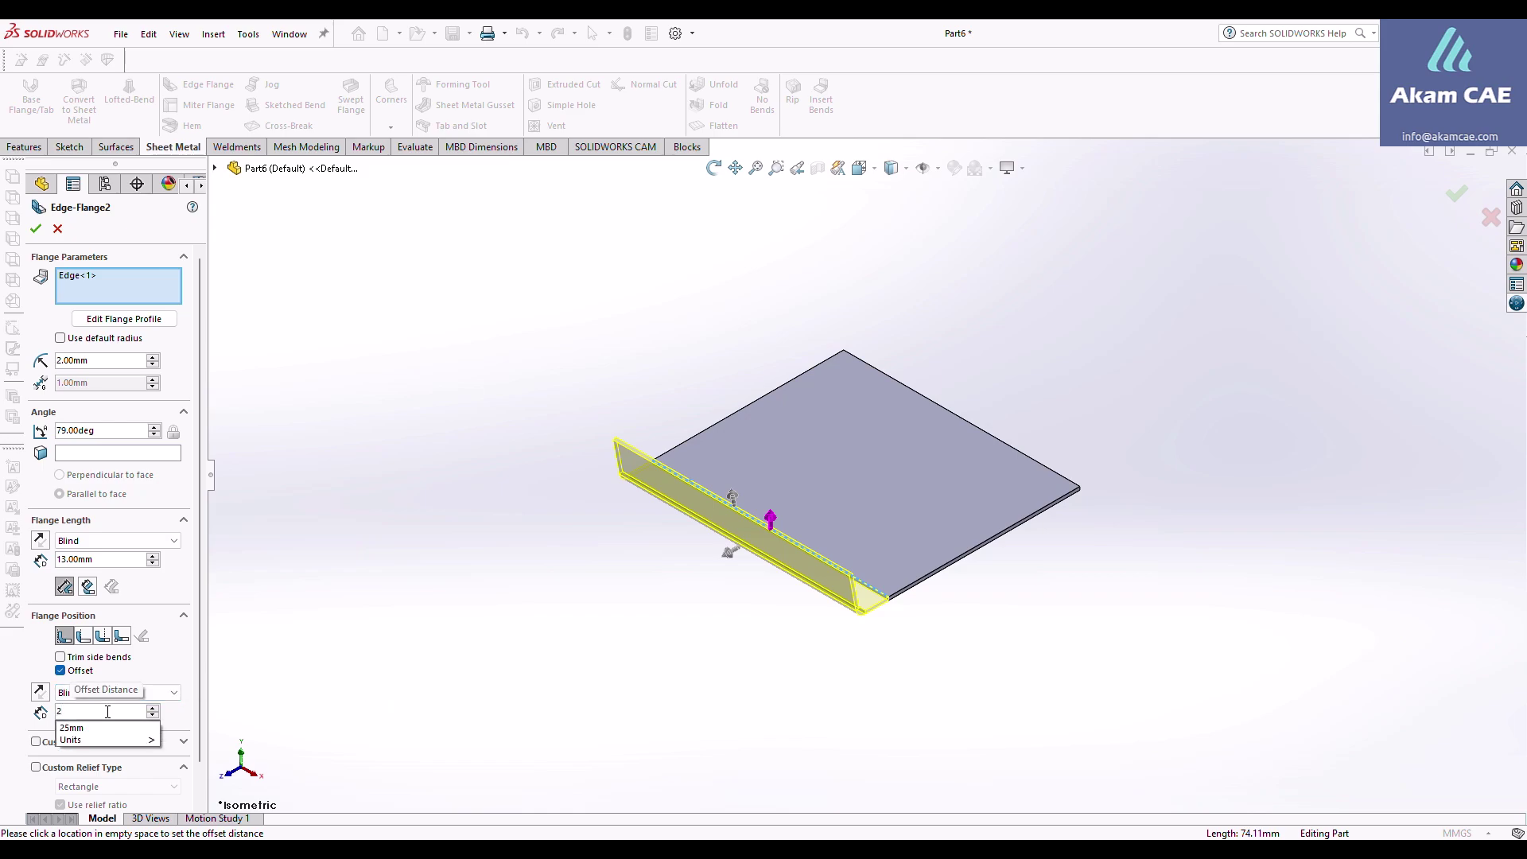
key(Return)
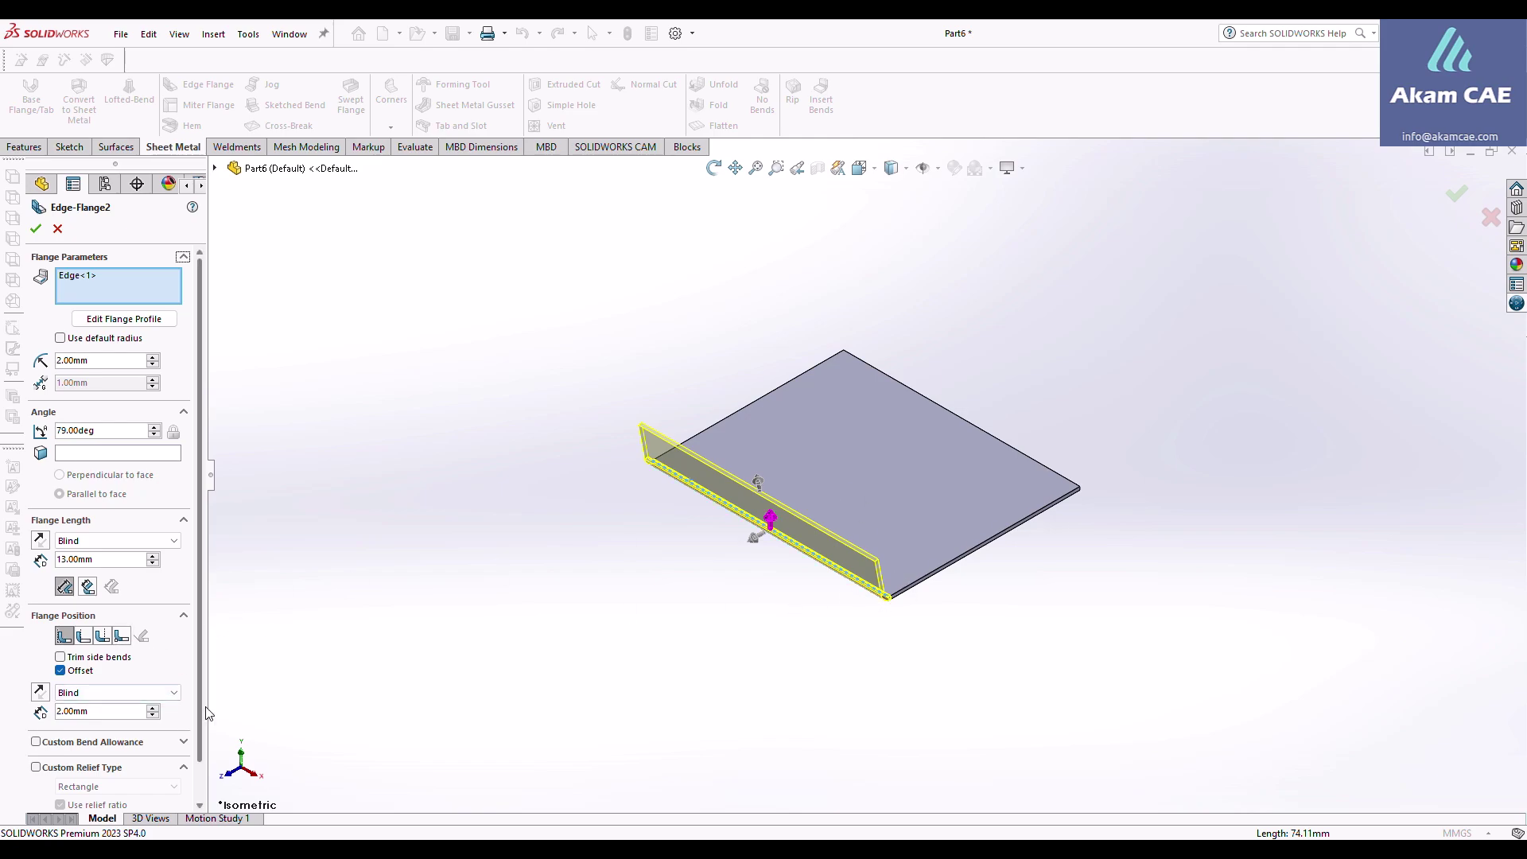
drag(196, 706, 198, 768)
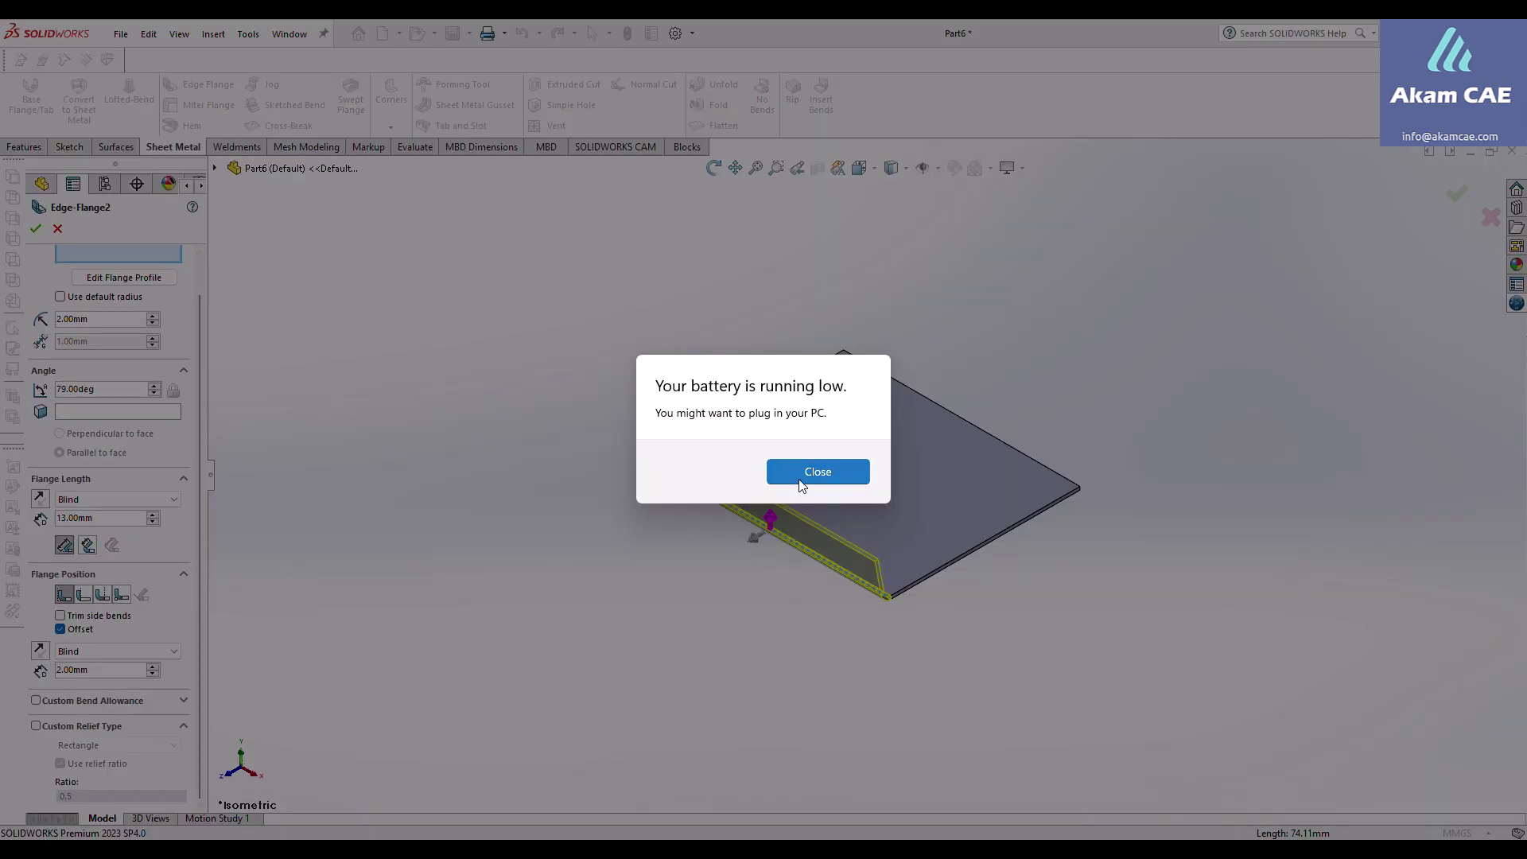
click(800, 481)
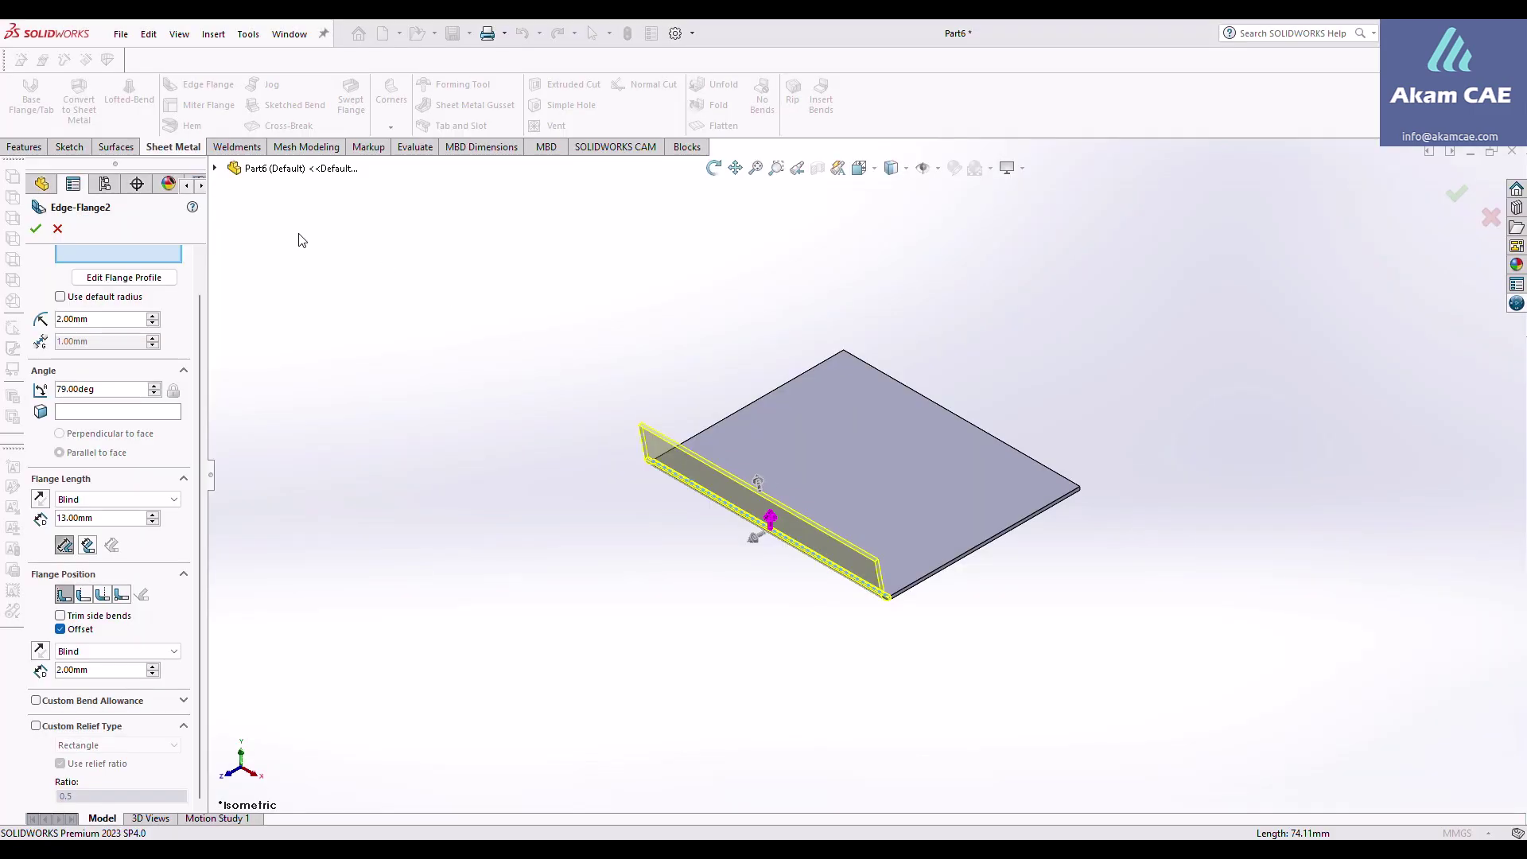
Accept Edge-Flange2, inspect the new wall, and reselect it in the FeatureManager tree.
click(36, 229)
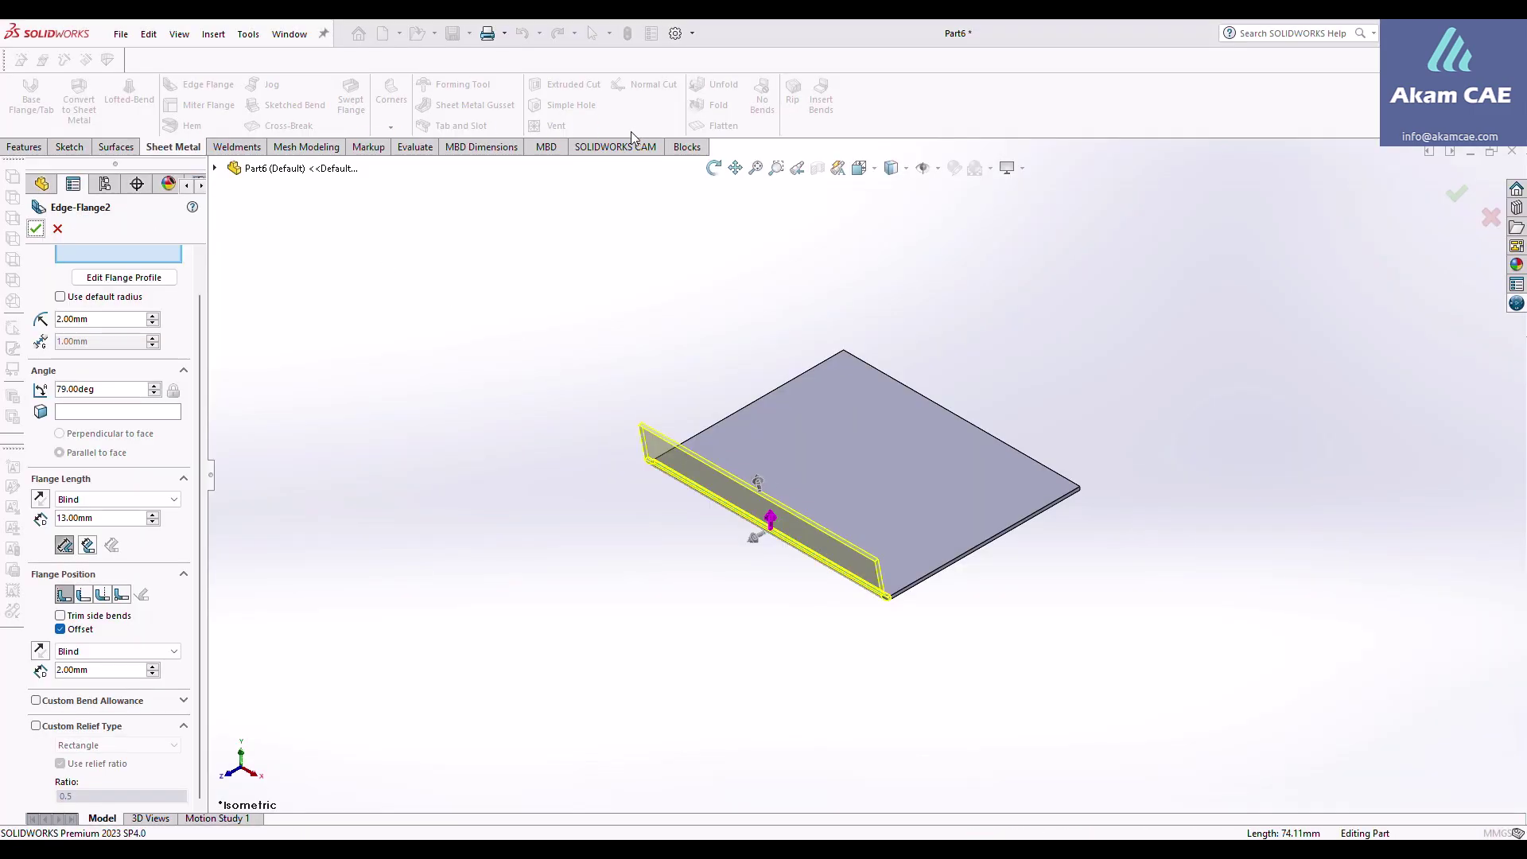
middle_drag(791, 517, 852, 300)
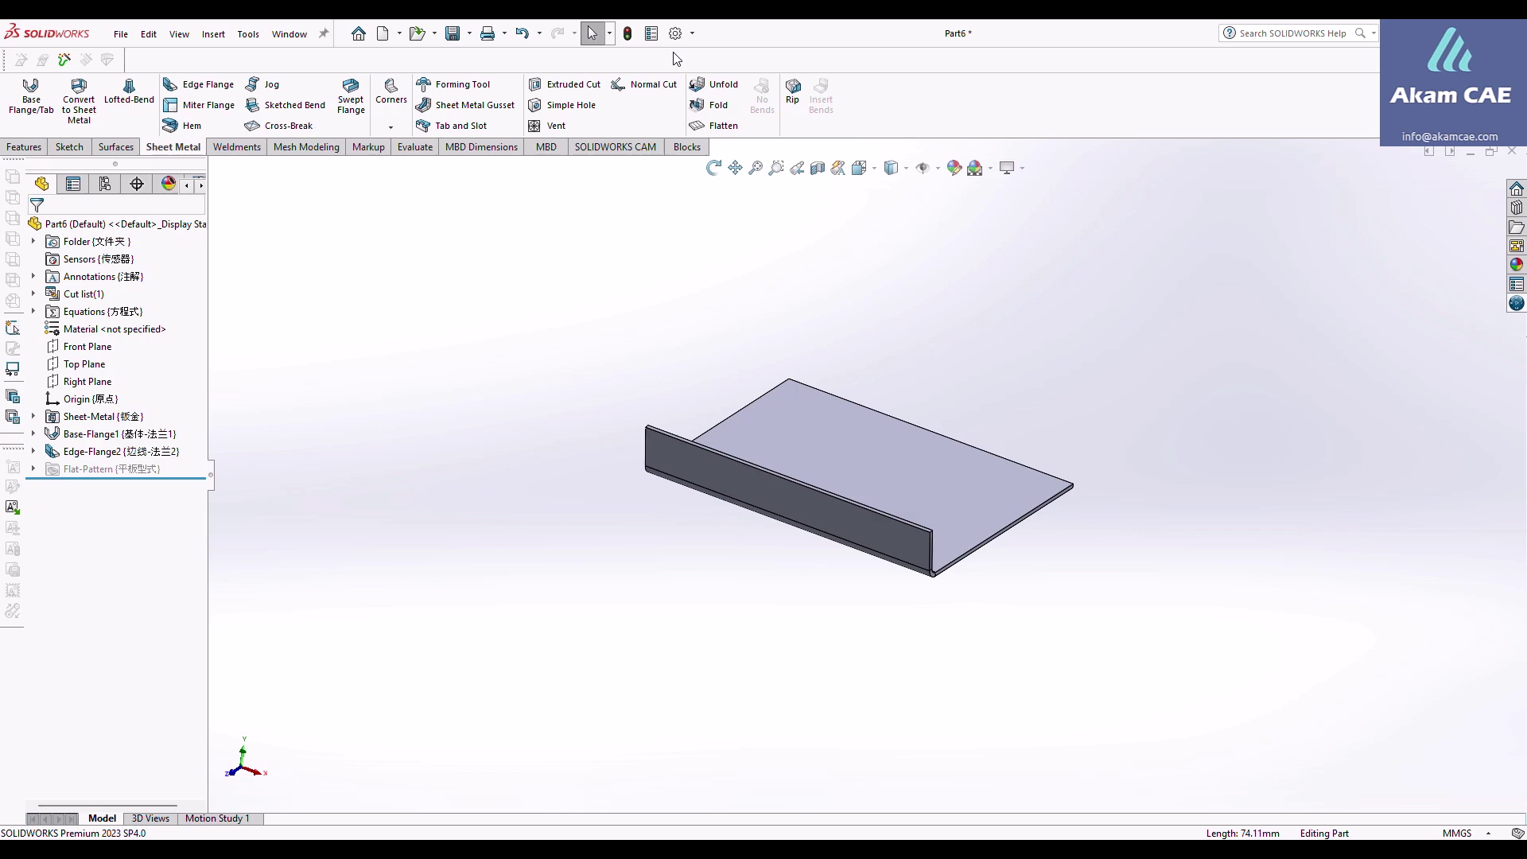
key(Up)
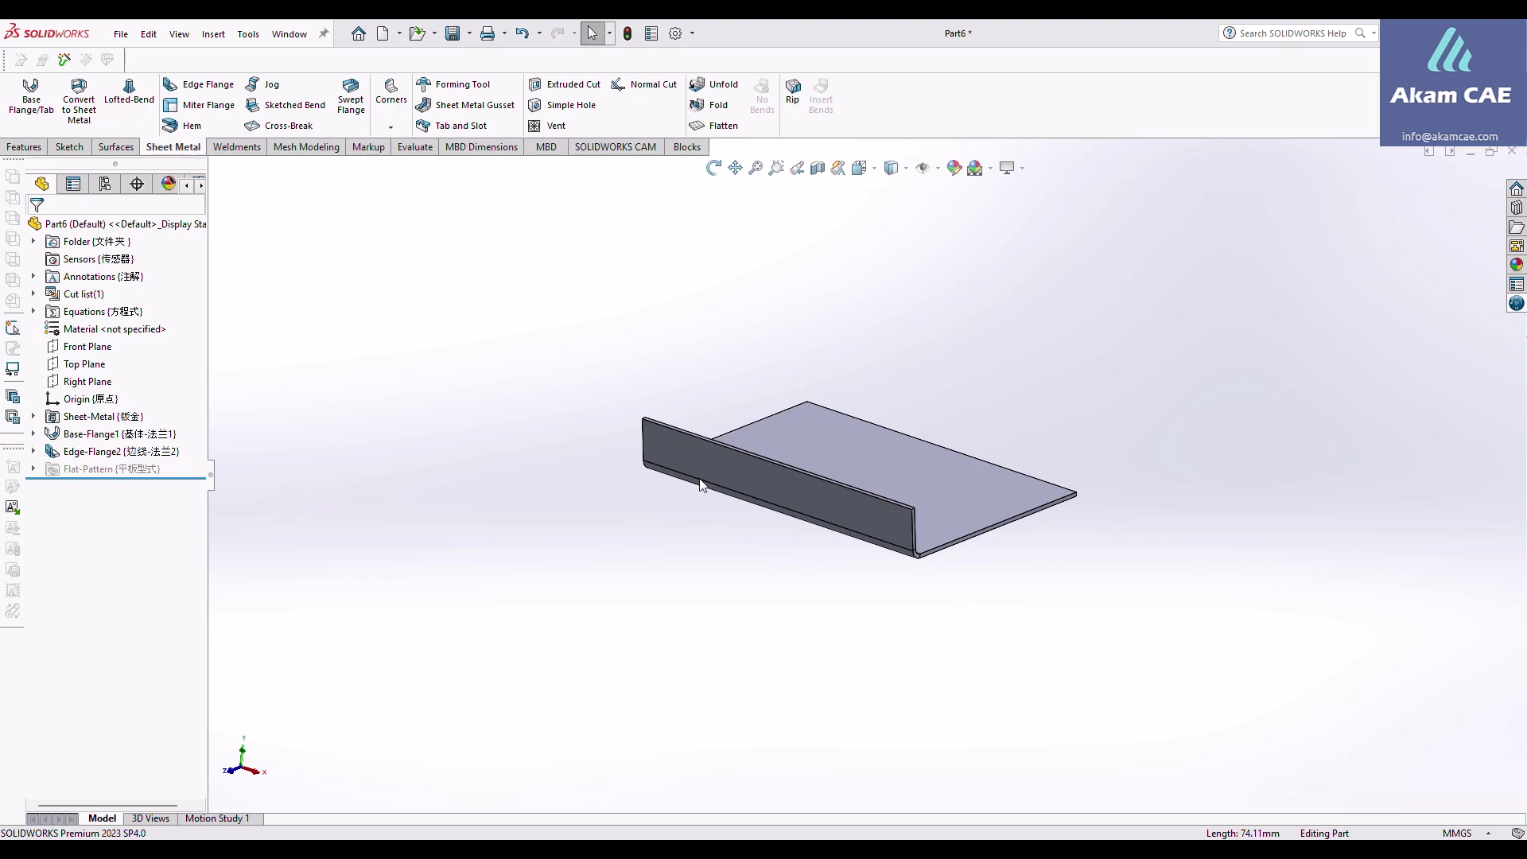
click(93, 453)
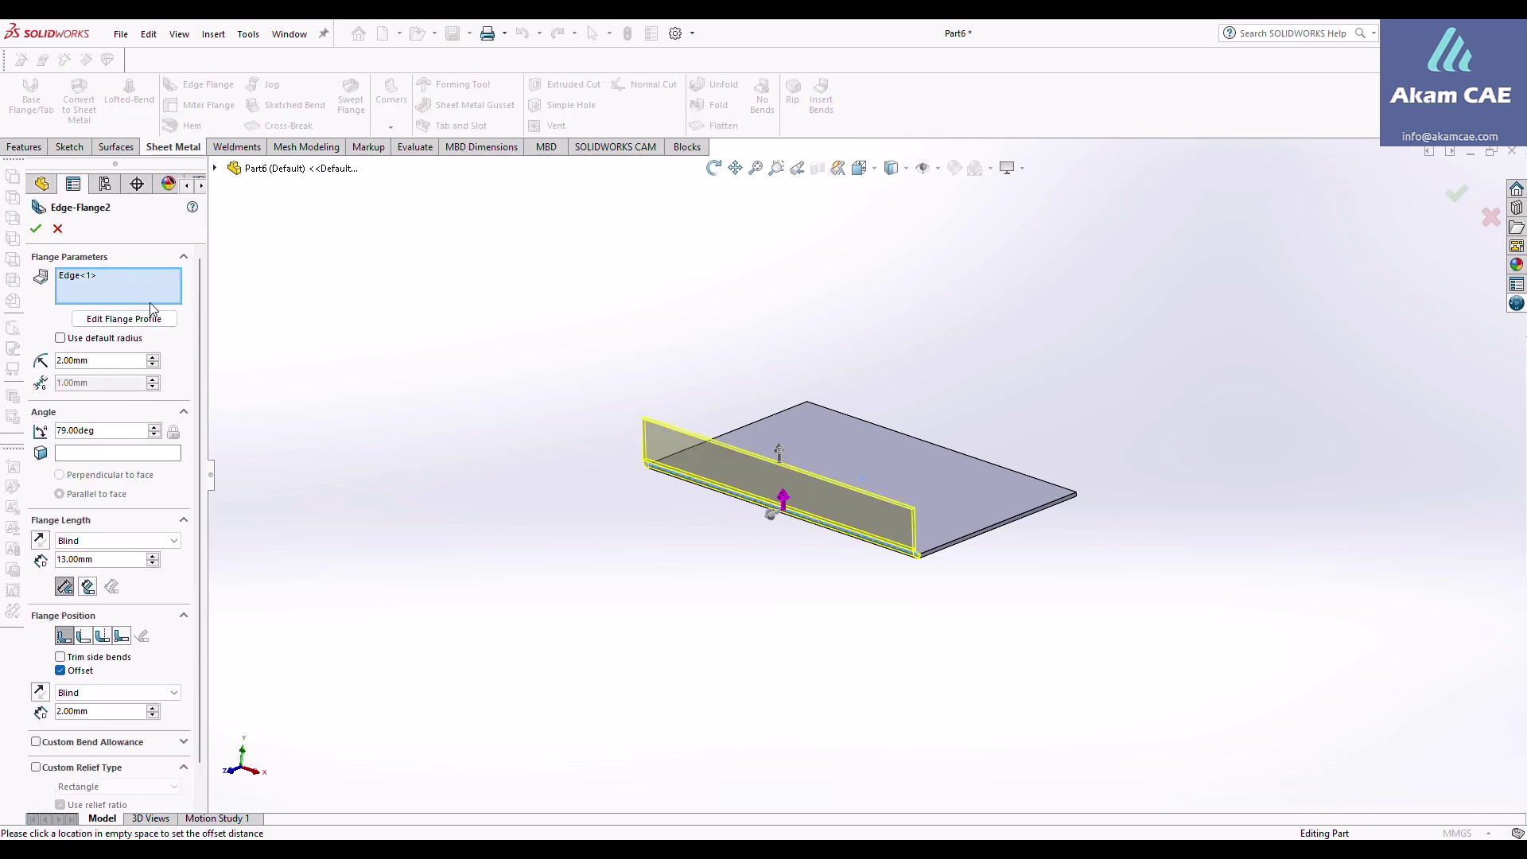
Change Edge-Flange2's angle from 79 to 90 degrees and accept the edit.
scroll(198, 391, down, 1)
double_click(95, 430)
text(90)
key(Return)
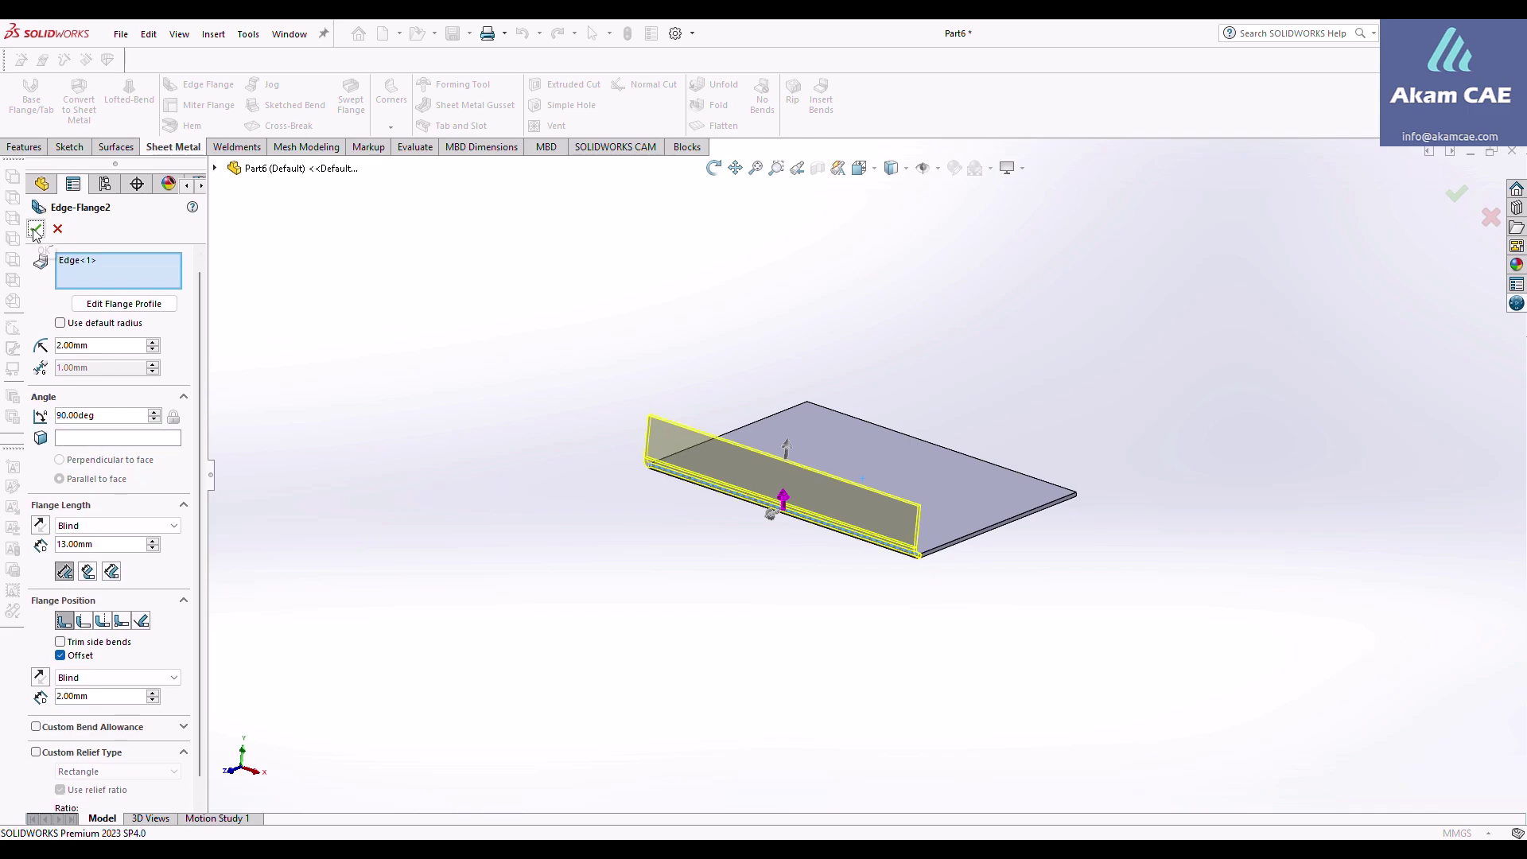
click(36, 229)
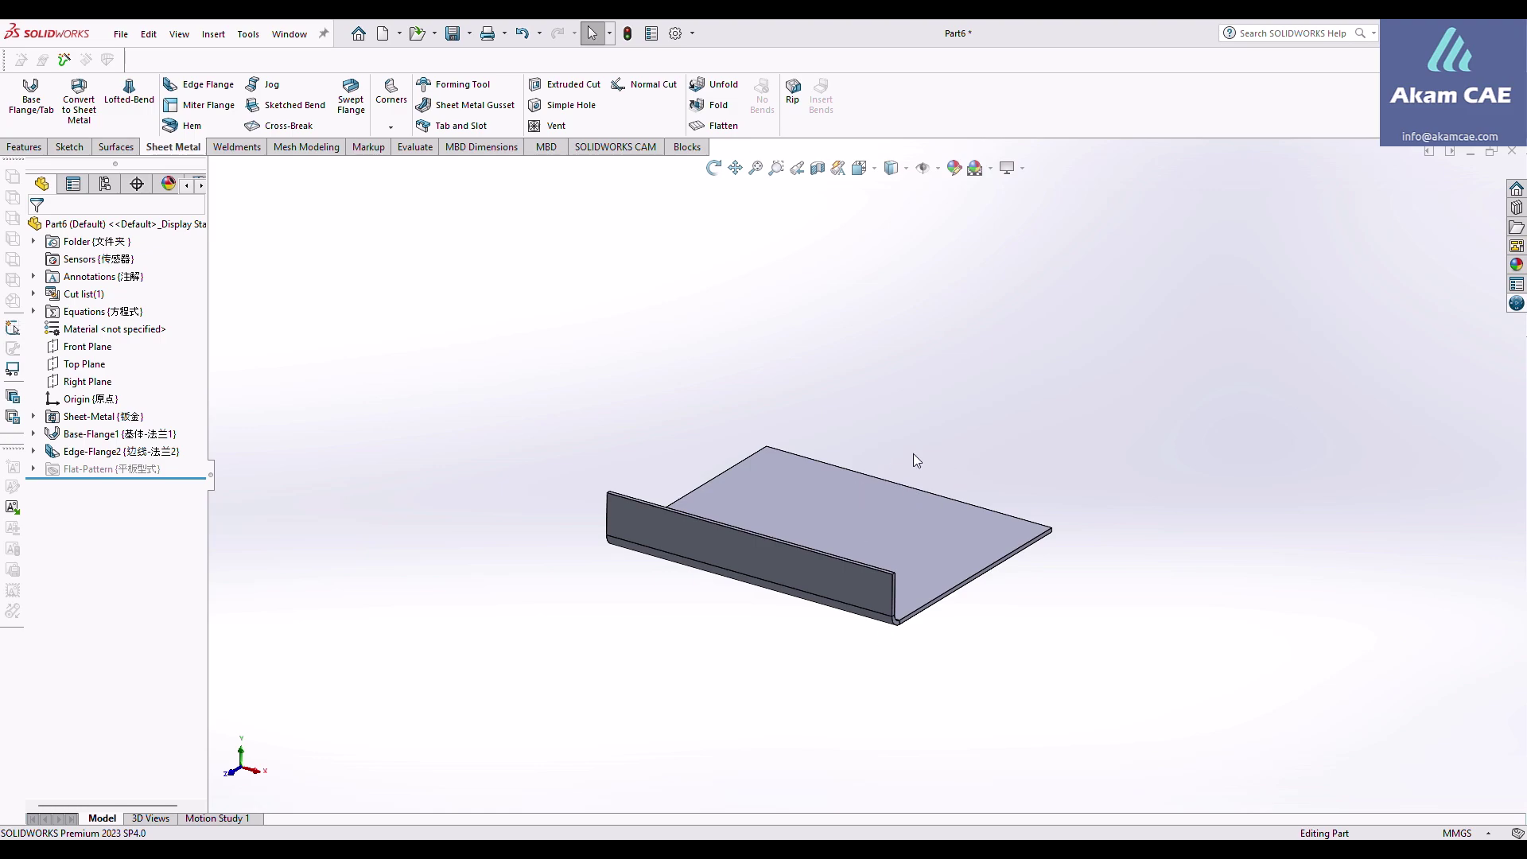
Start a new edge flange on the plate's back edge, rising 17 mm at 90 degrees.
click(176, 87)
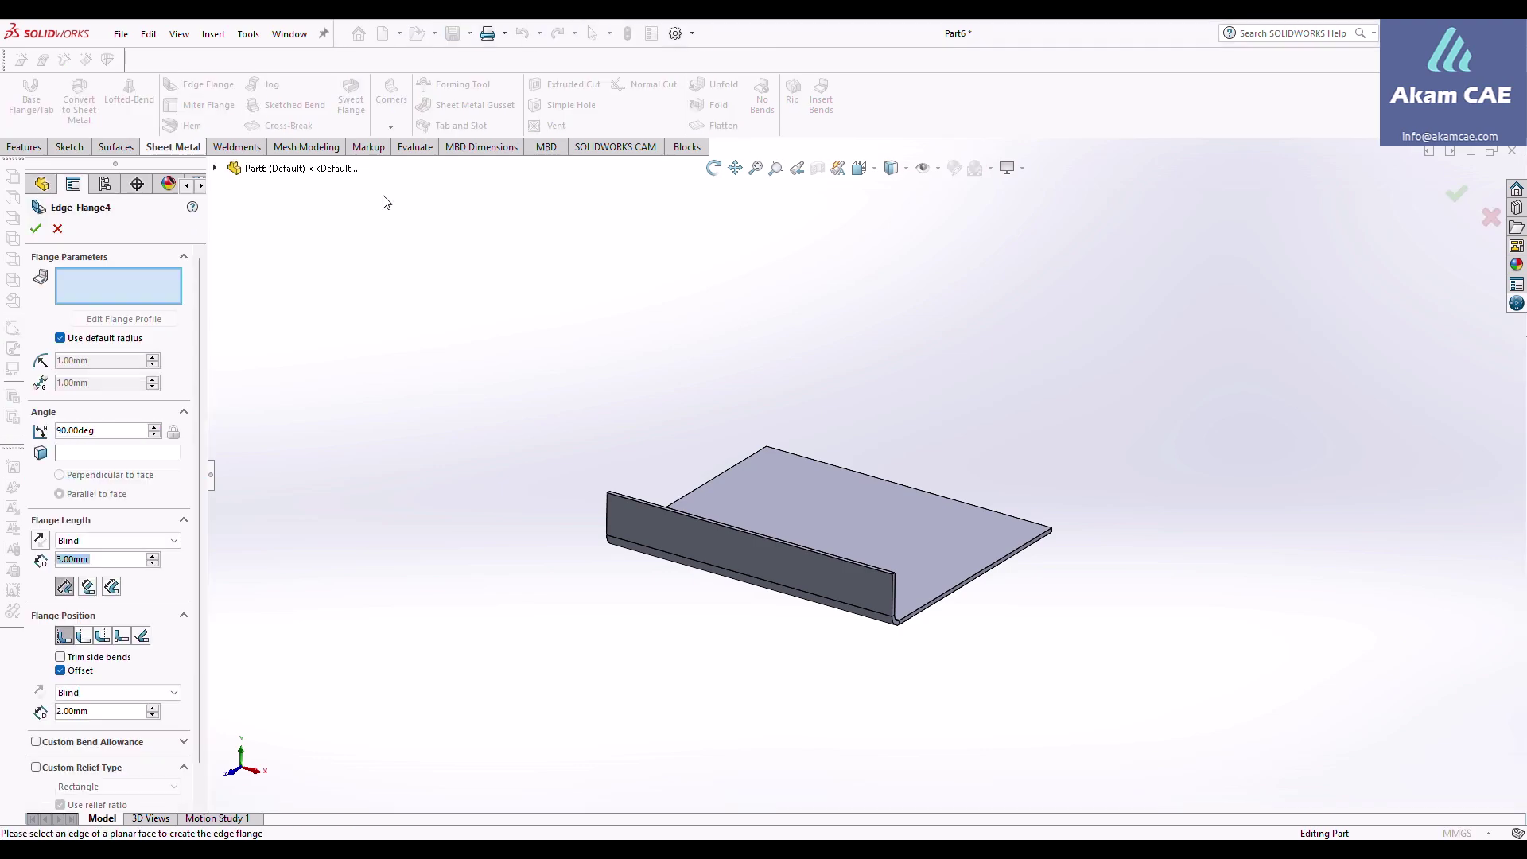
click(858, 472)
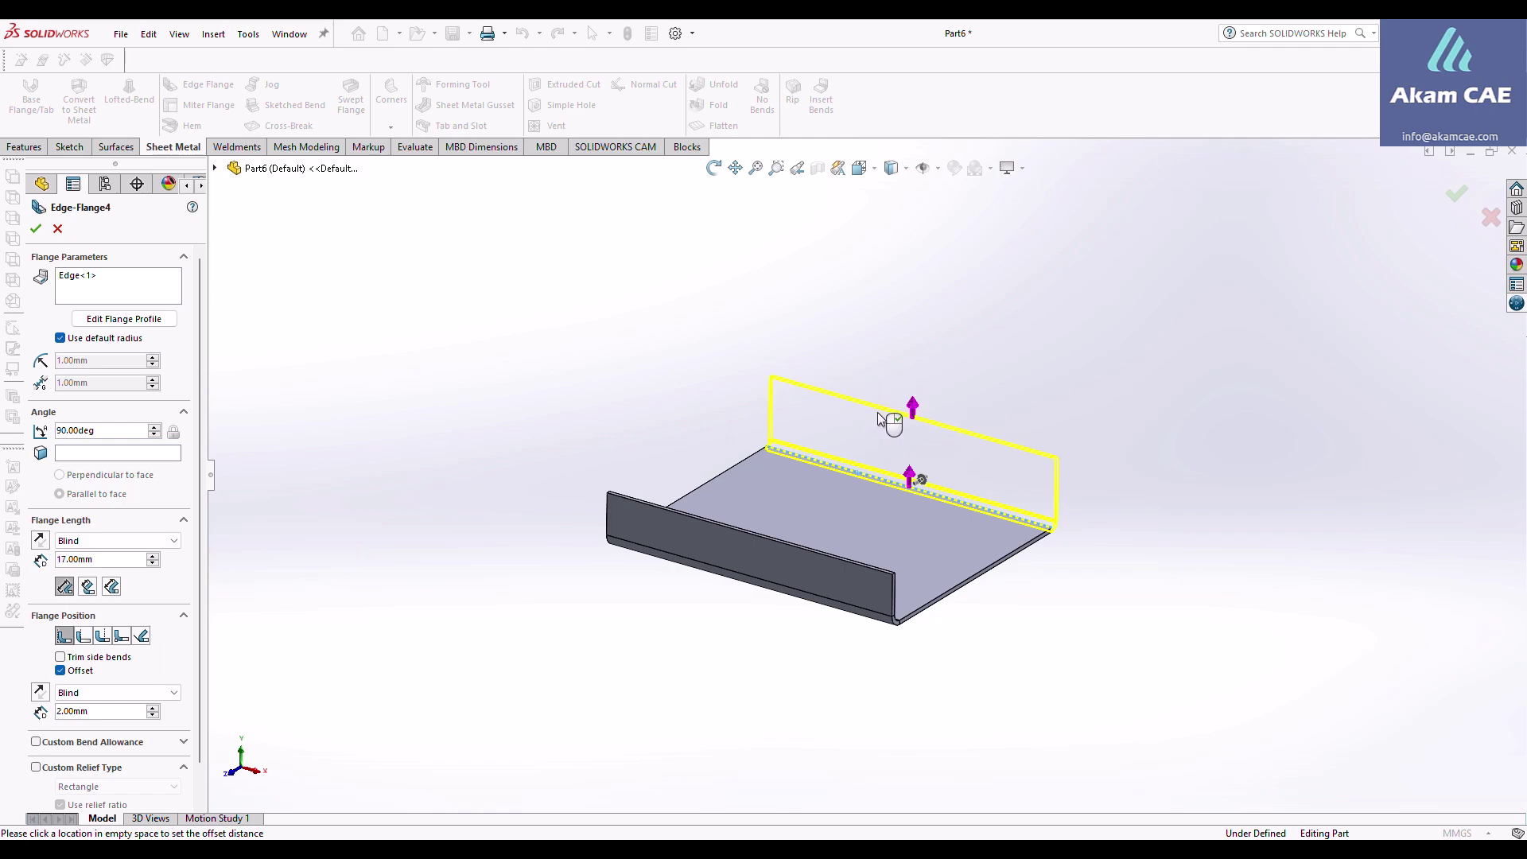
click(877, 412)
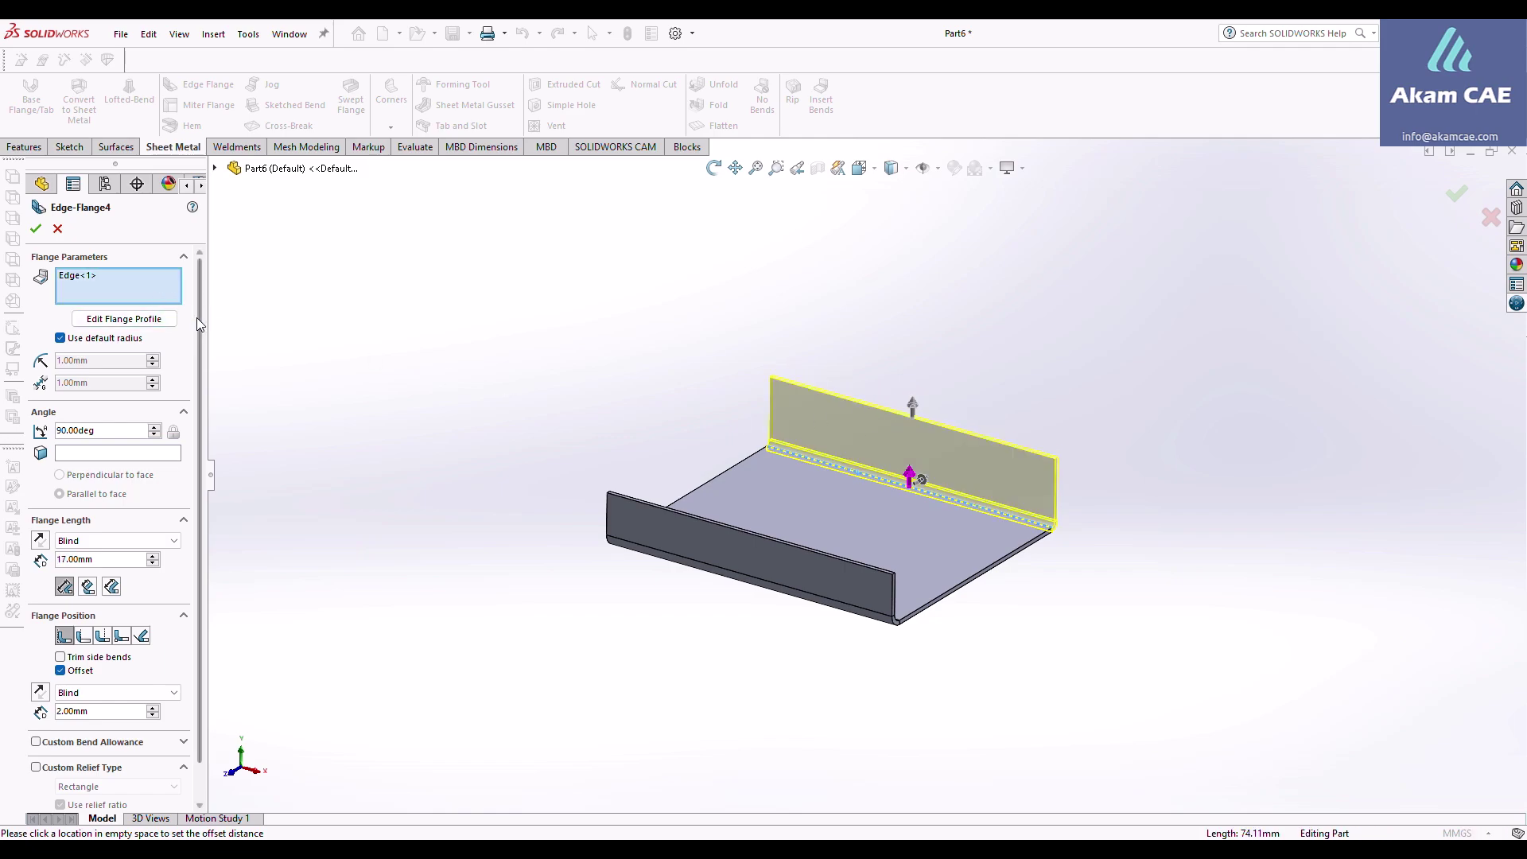
scroll(196, 326, down, 2)
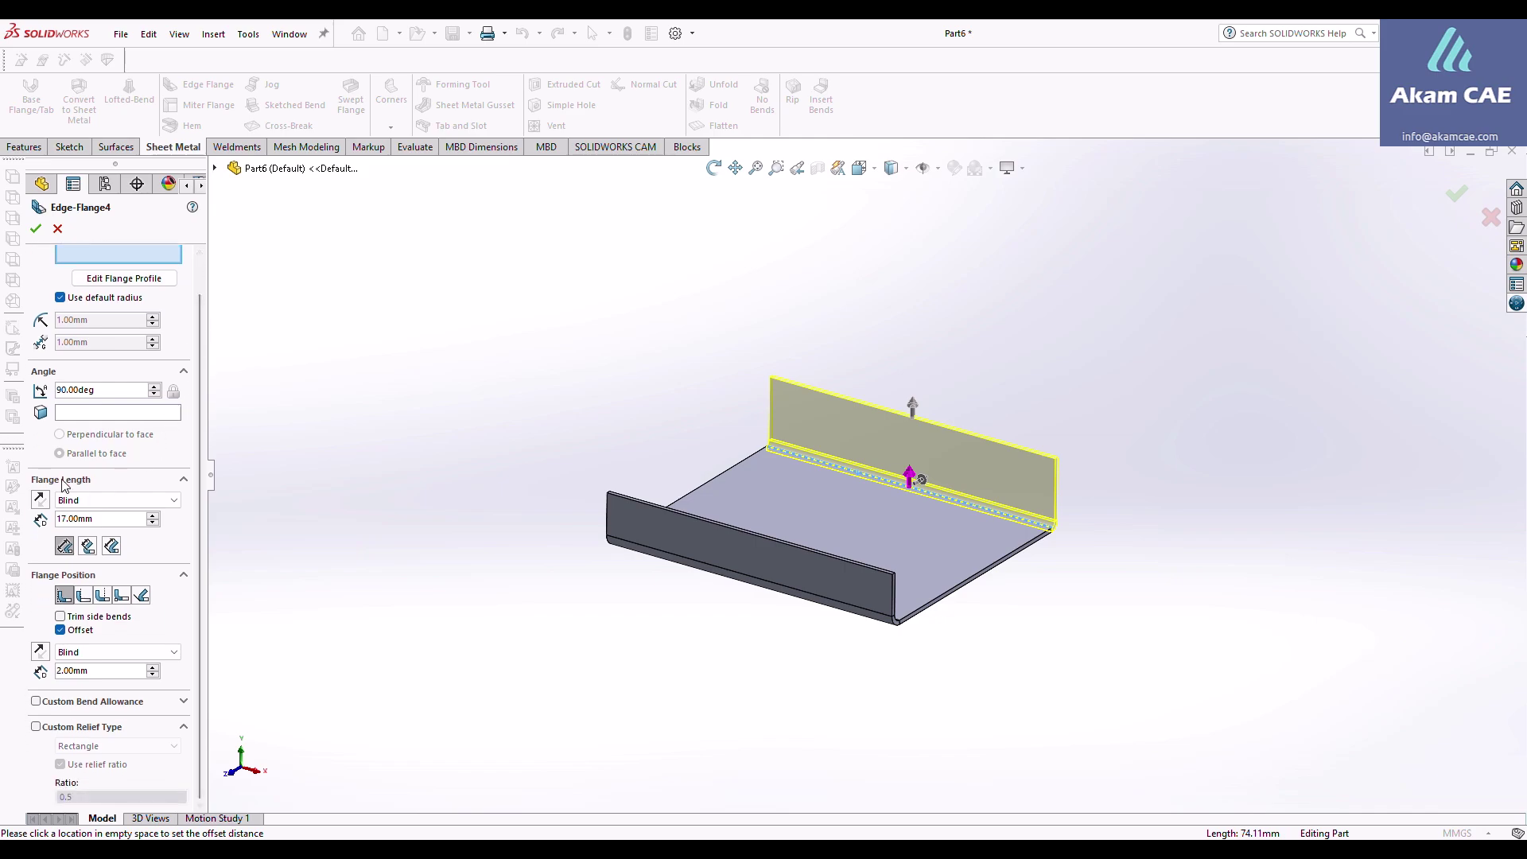
click(111, 499)
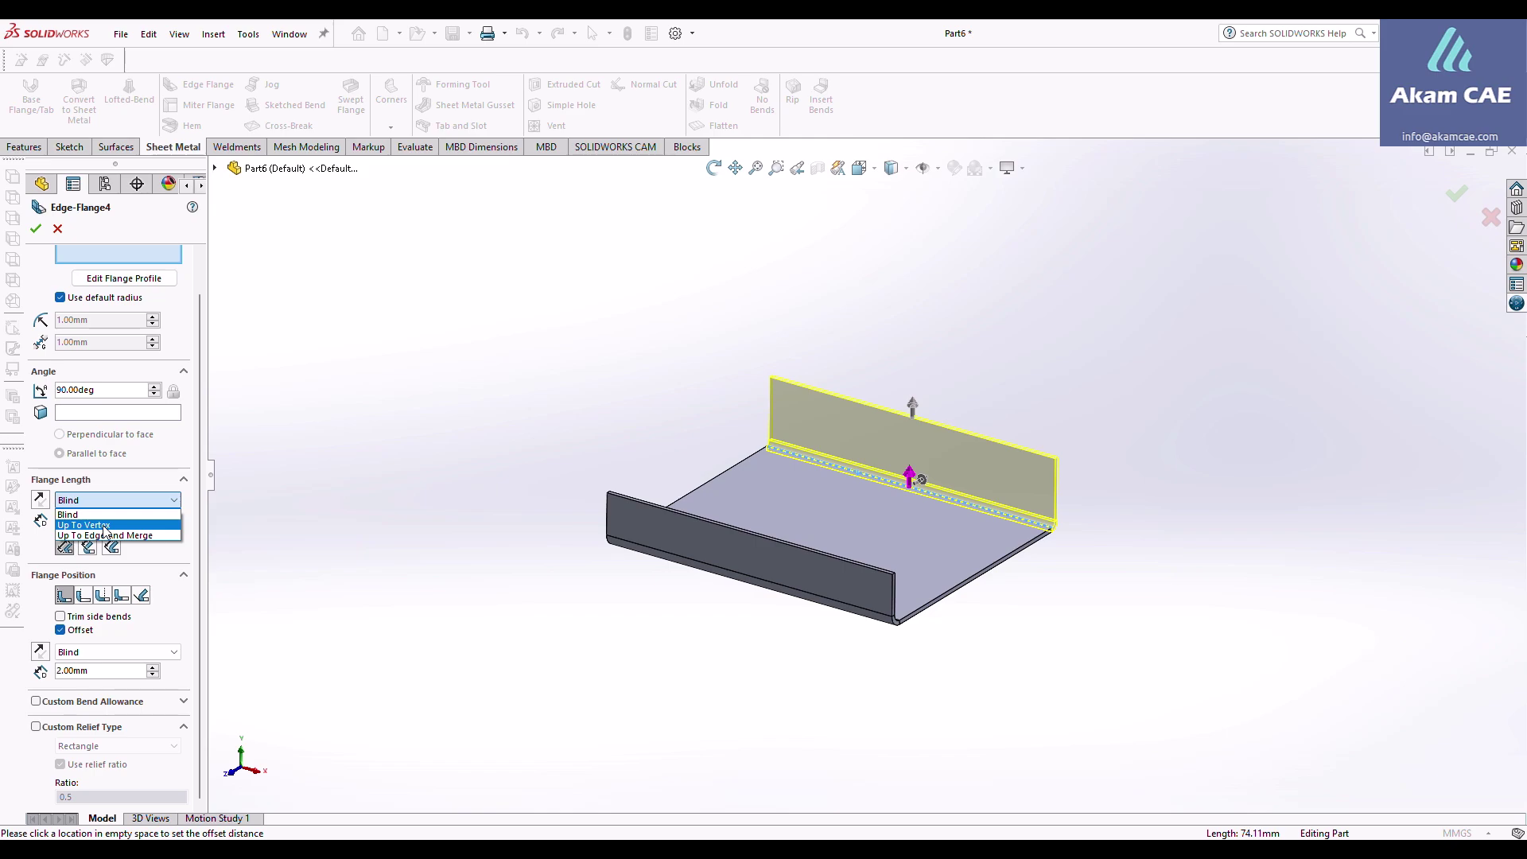
End the back flange's length Up To Vertex at the front flange's top corner.
click(104, 526)
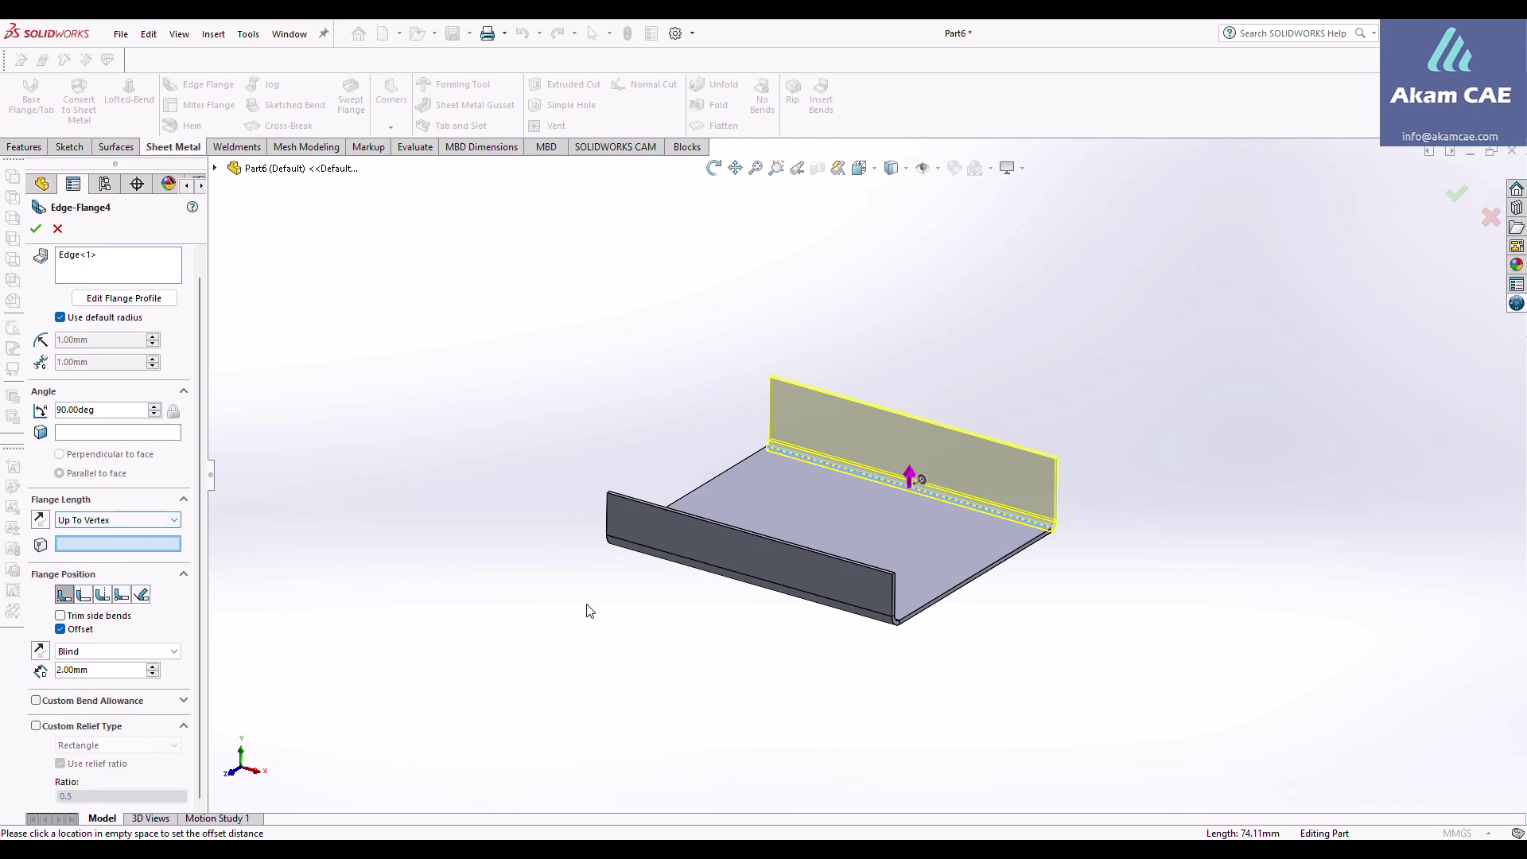
scroll(898, 557, down, 5)
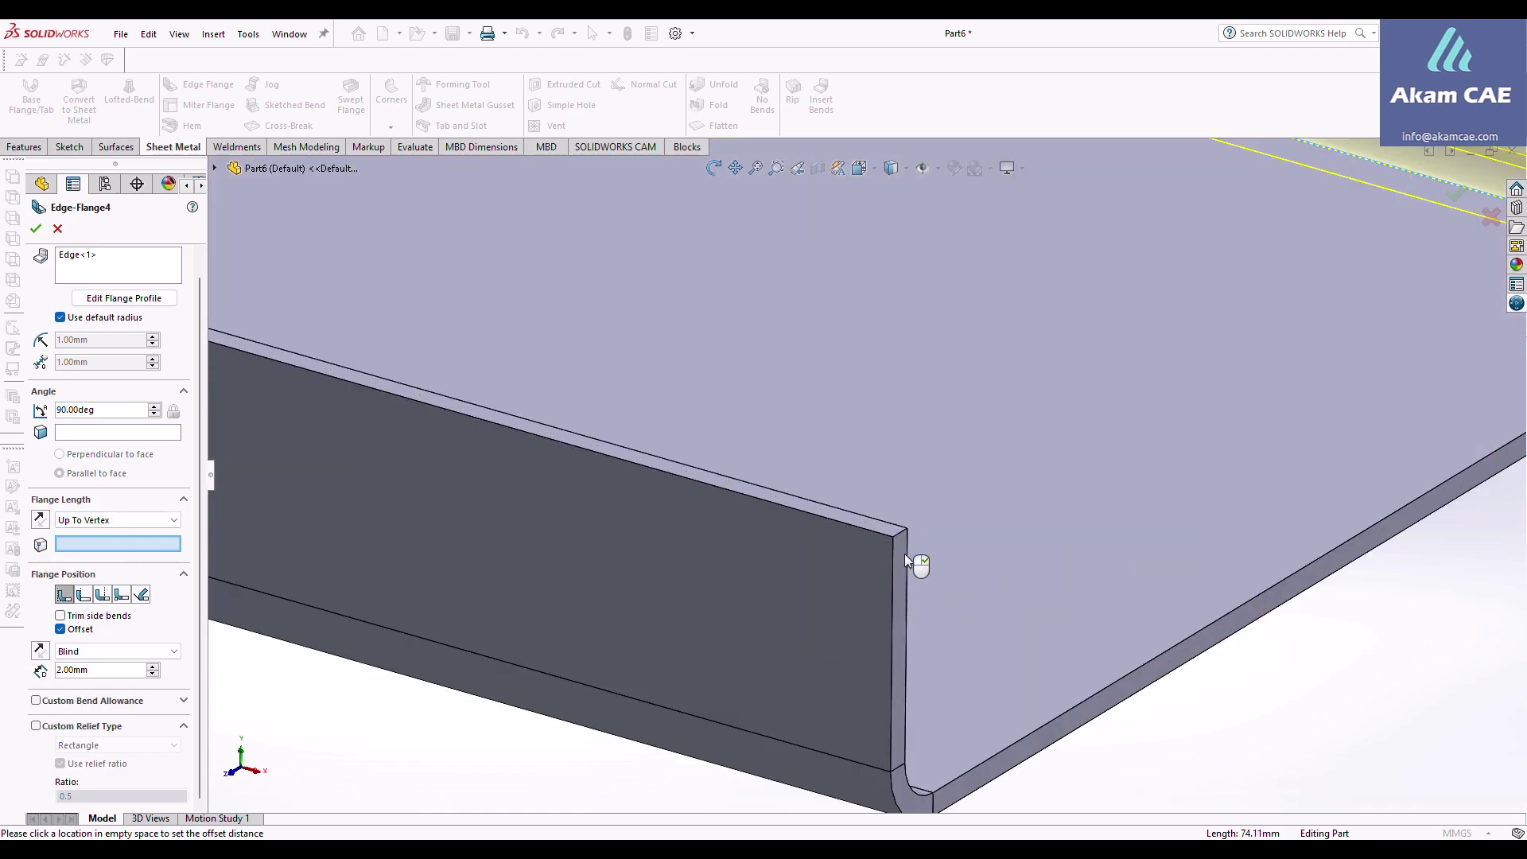
click(894, 537)
scroll(897, 557, up, 5)
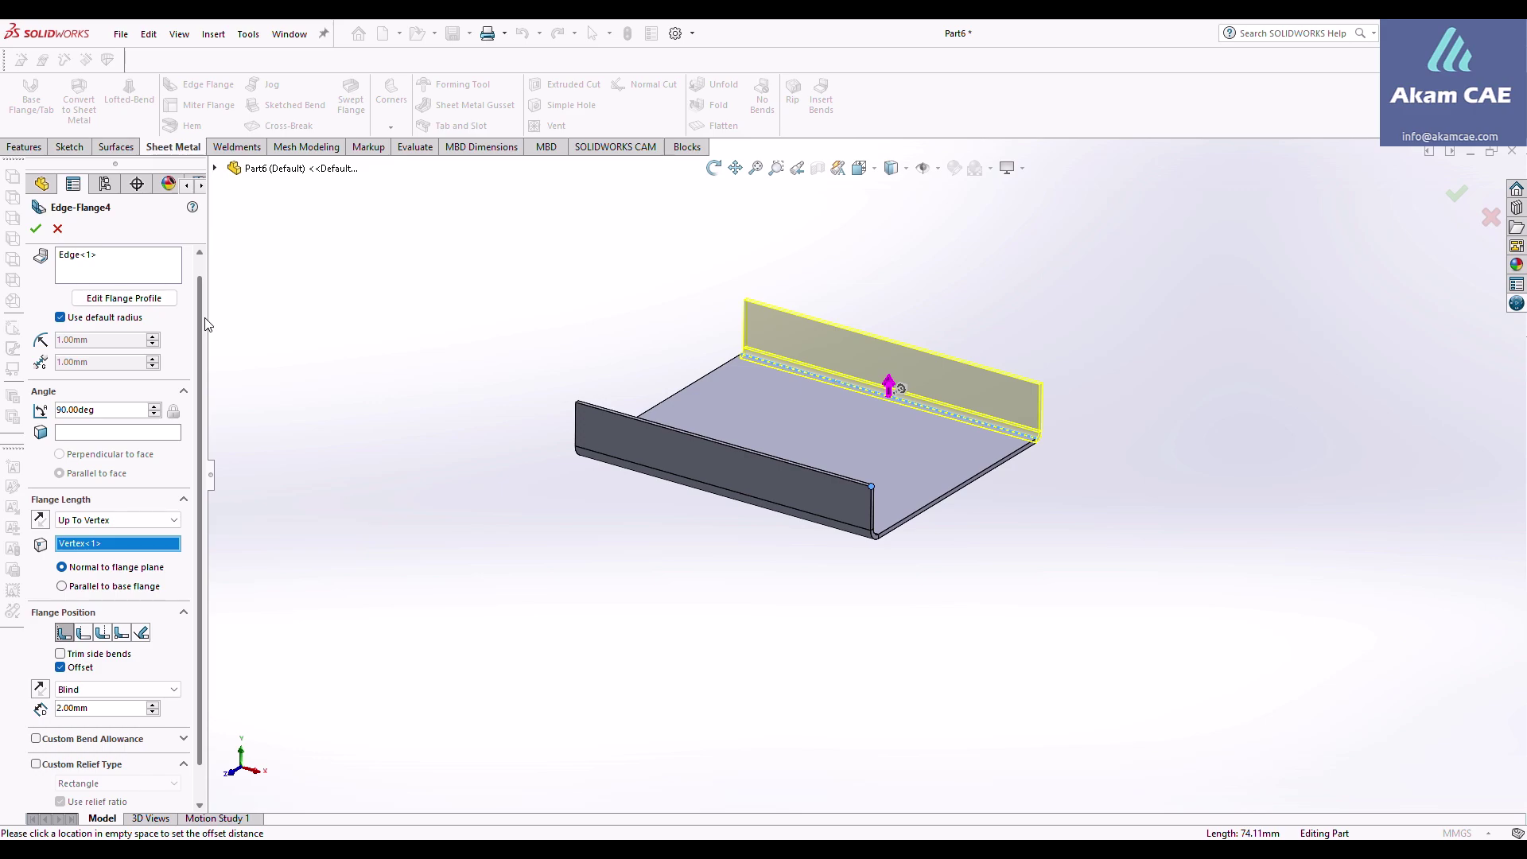
scroll(205, 325, up, 1)
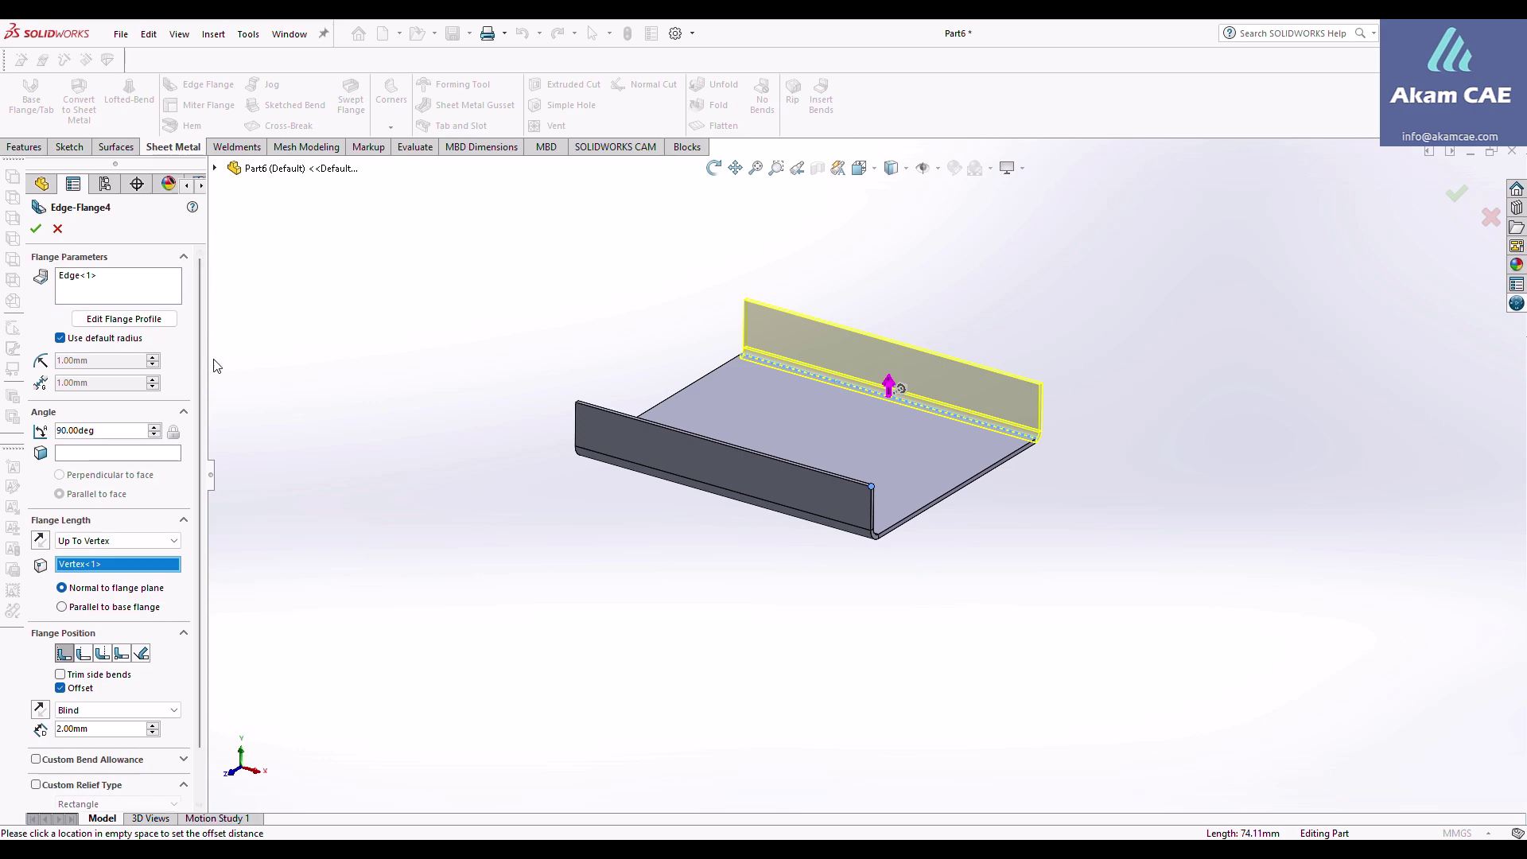
Open Edge-Flange4's profile sketch and pull its left end inward.
click(147, 320)
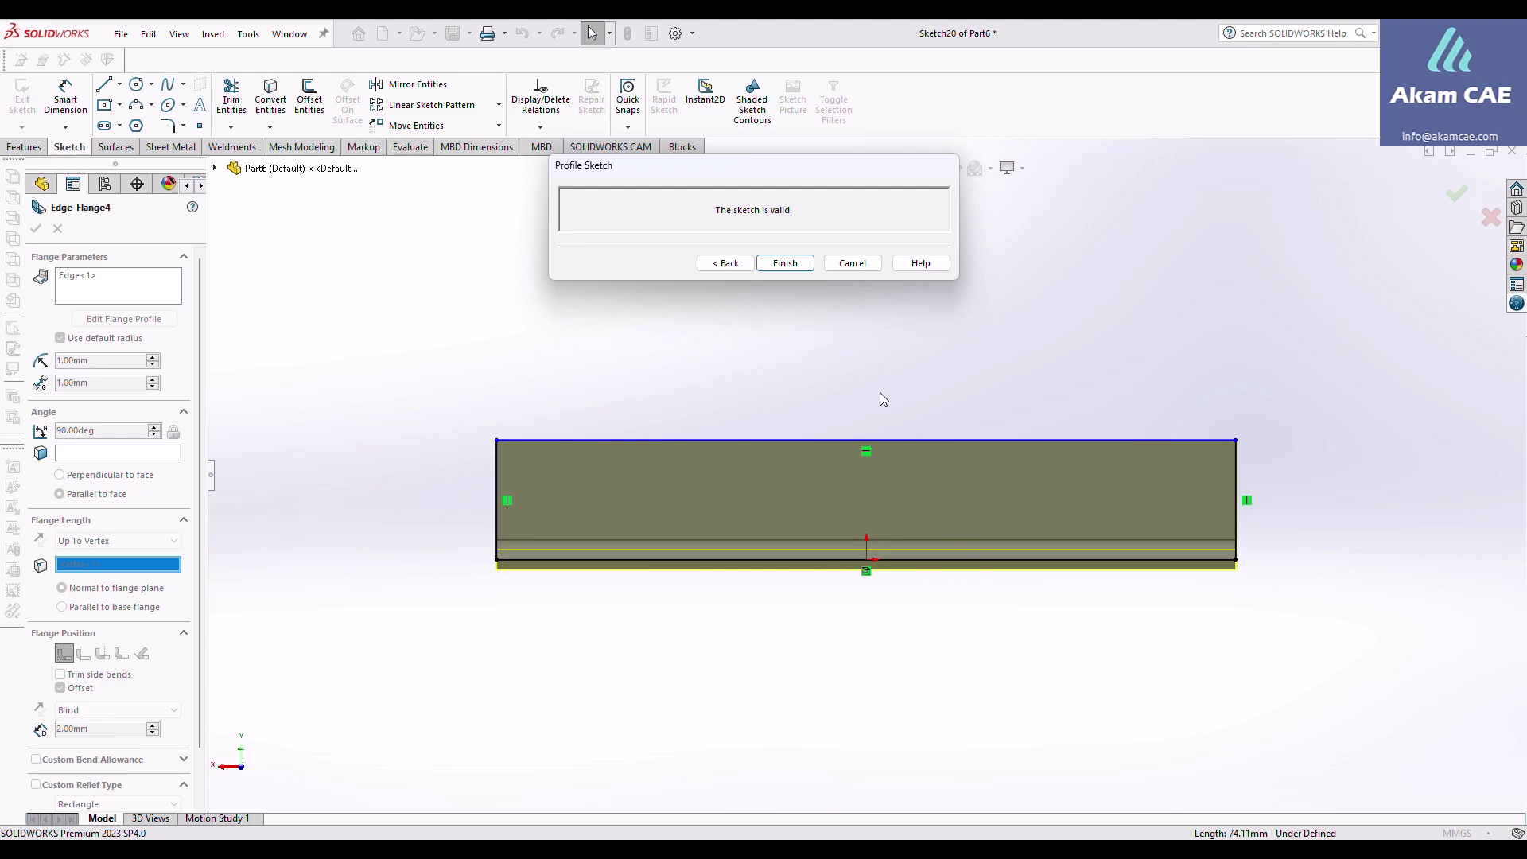
drag(707, 171, 696, 221)
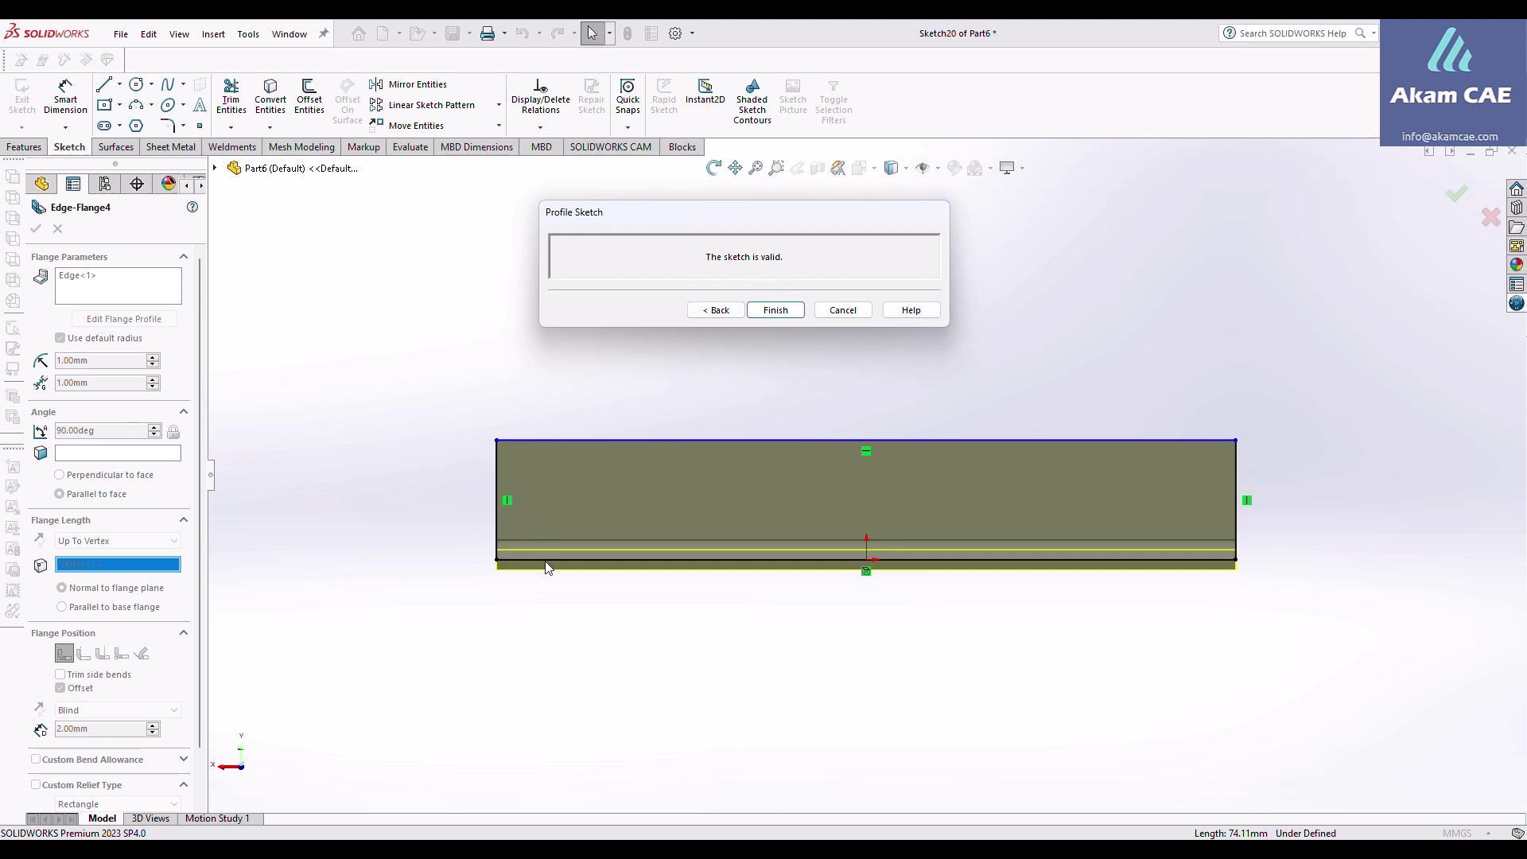
scroll(545, 567, down, 2)
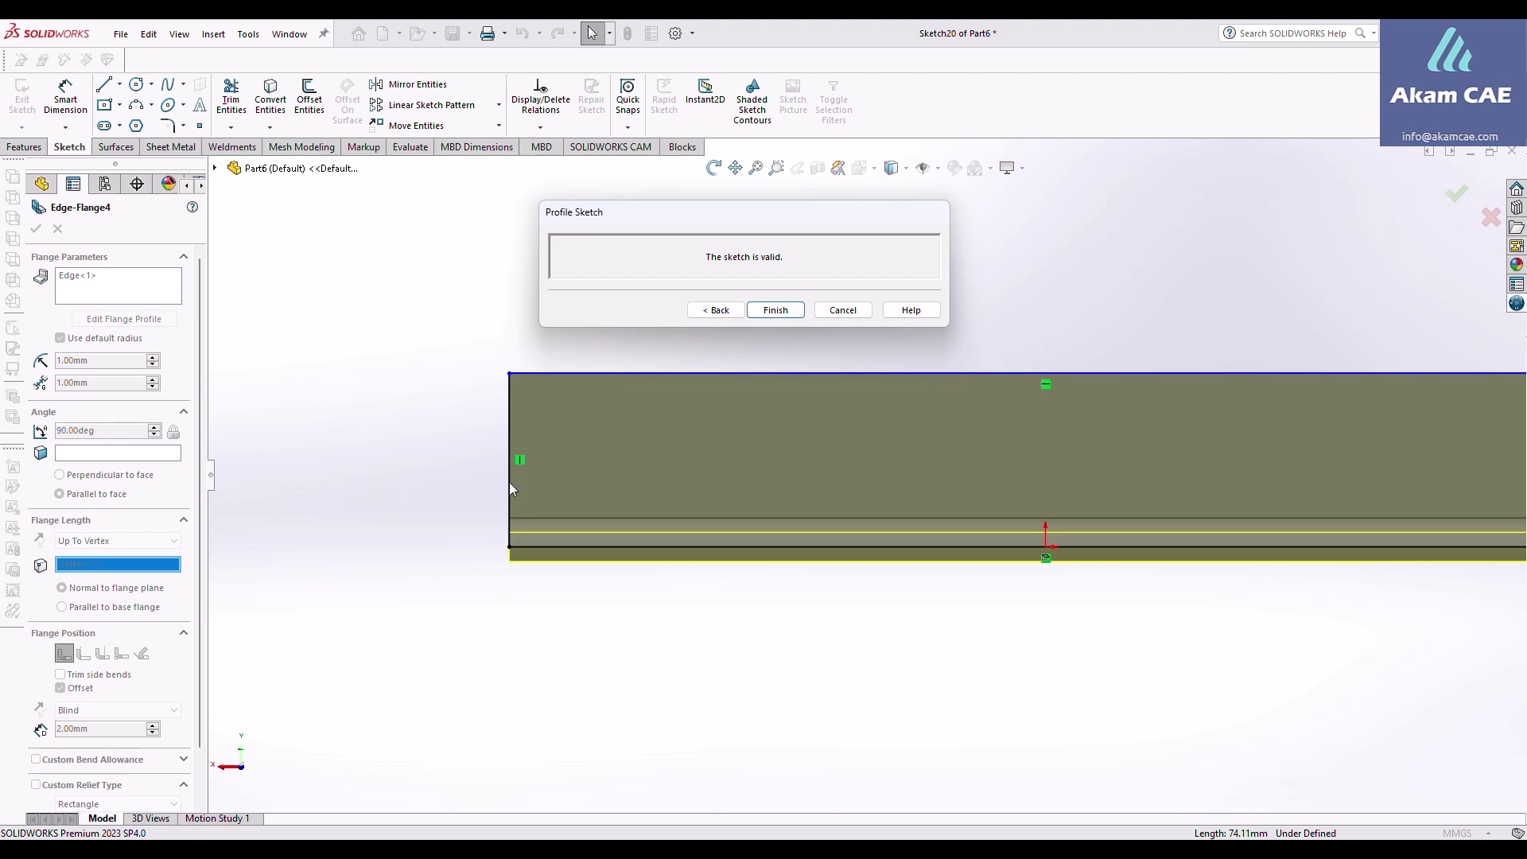
mouse_move(509, 482)
mouse_down()
mouse_move(719, 479)
mouse_move(701, 480)
mouse_up()
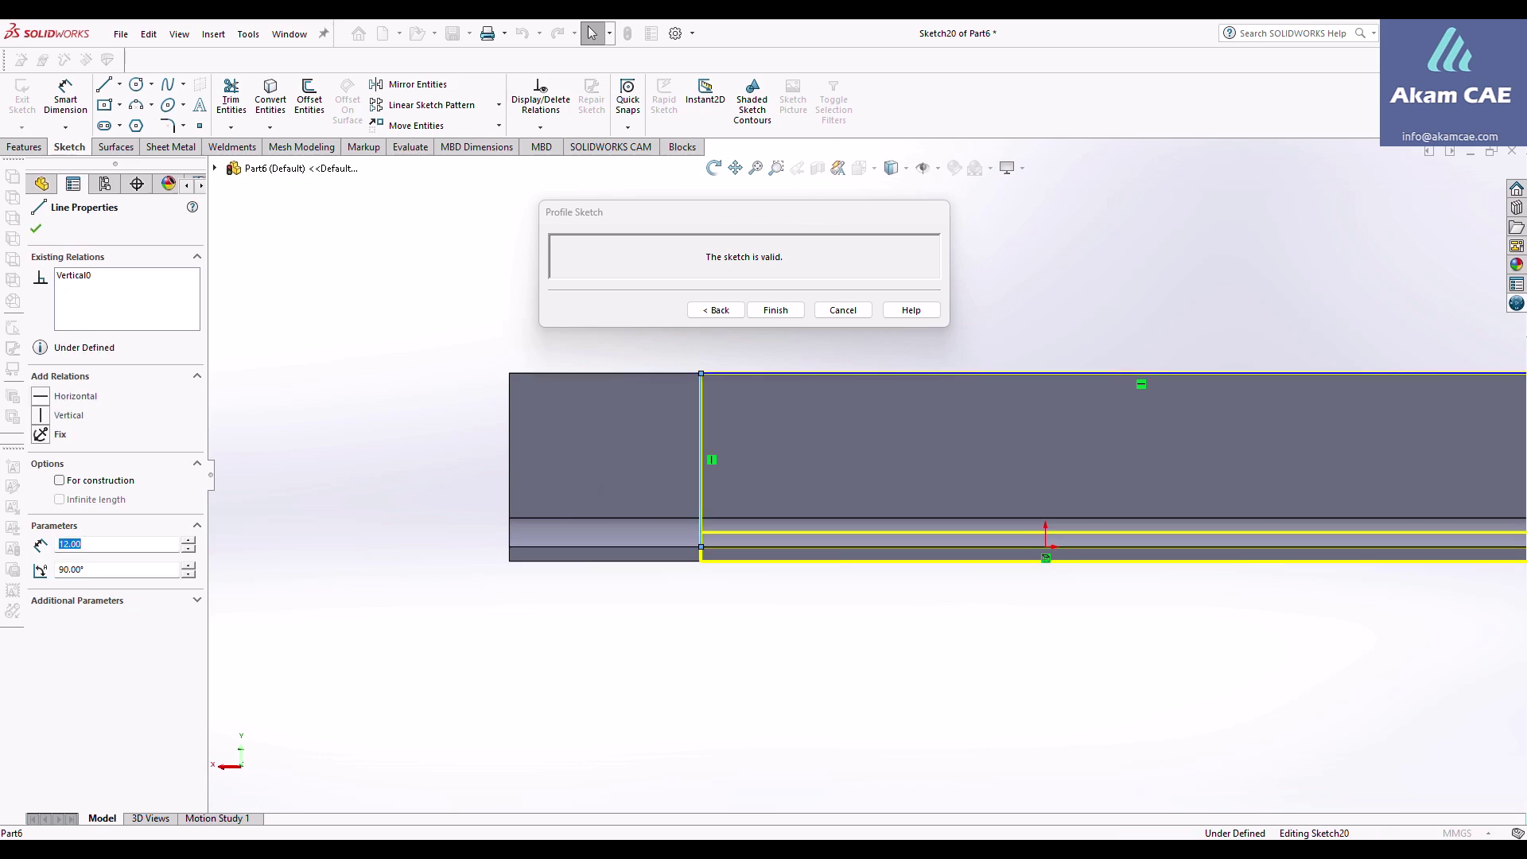
Dimension the profile's side line 15 mm from the plate's left end and fit the view.
click(66, 97)
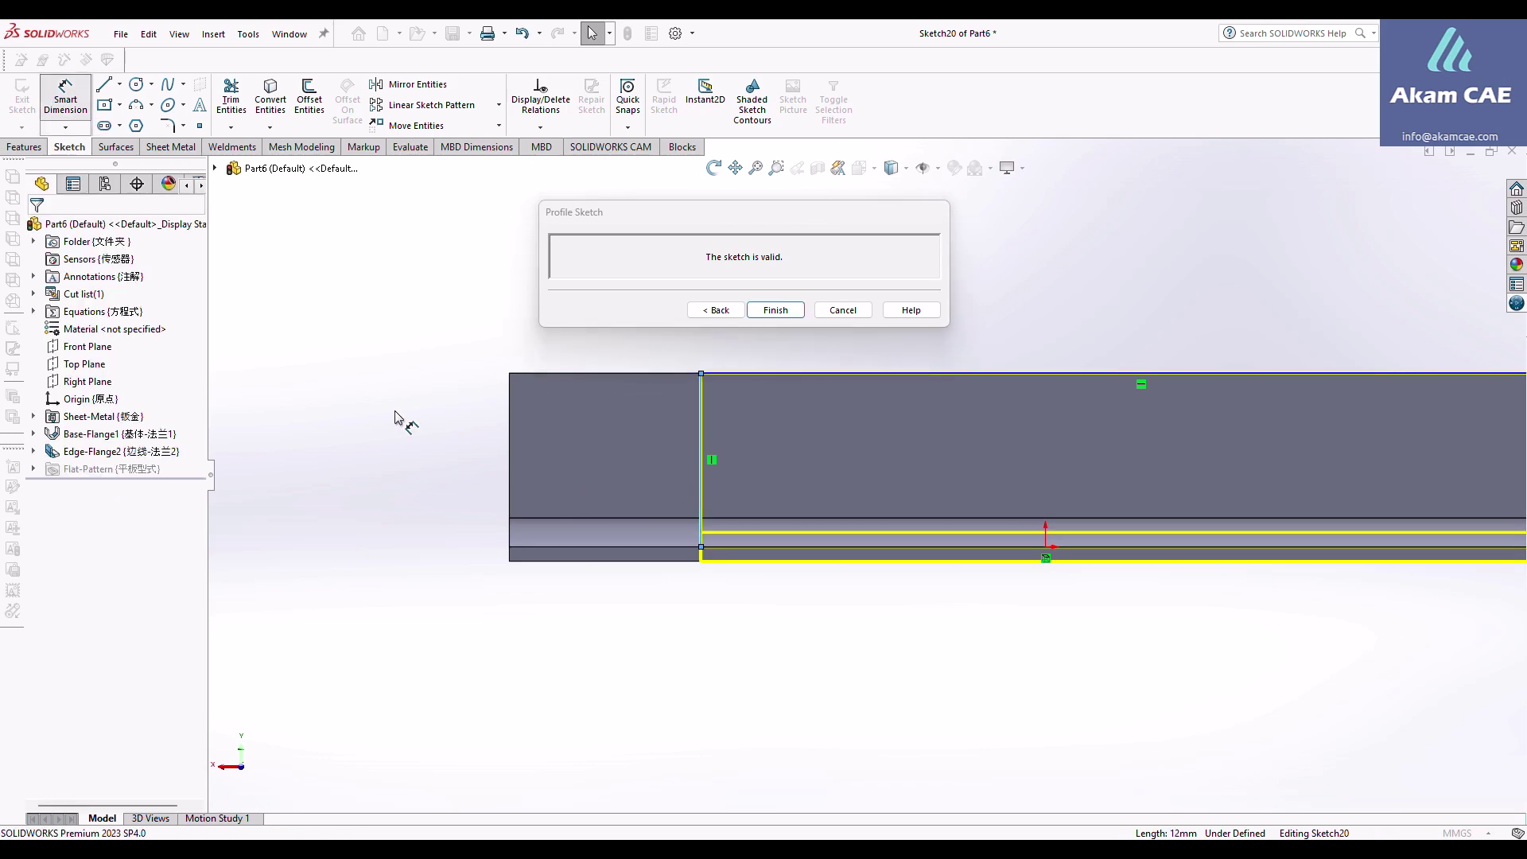
click(701, 541)
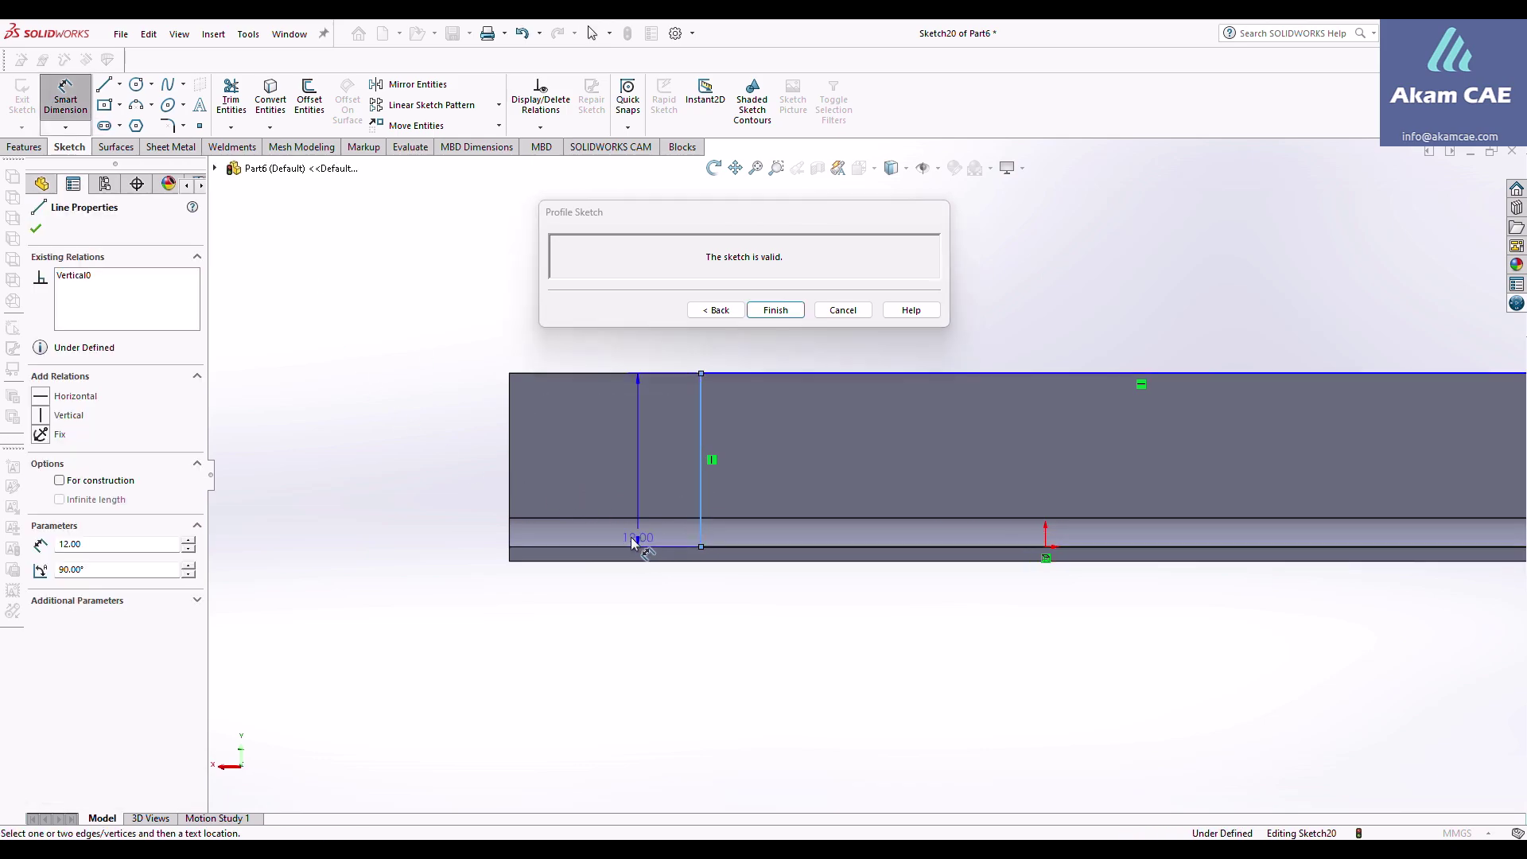
click(510, 558)
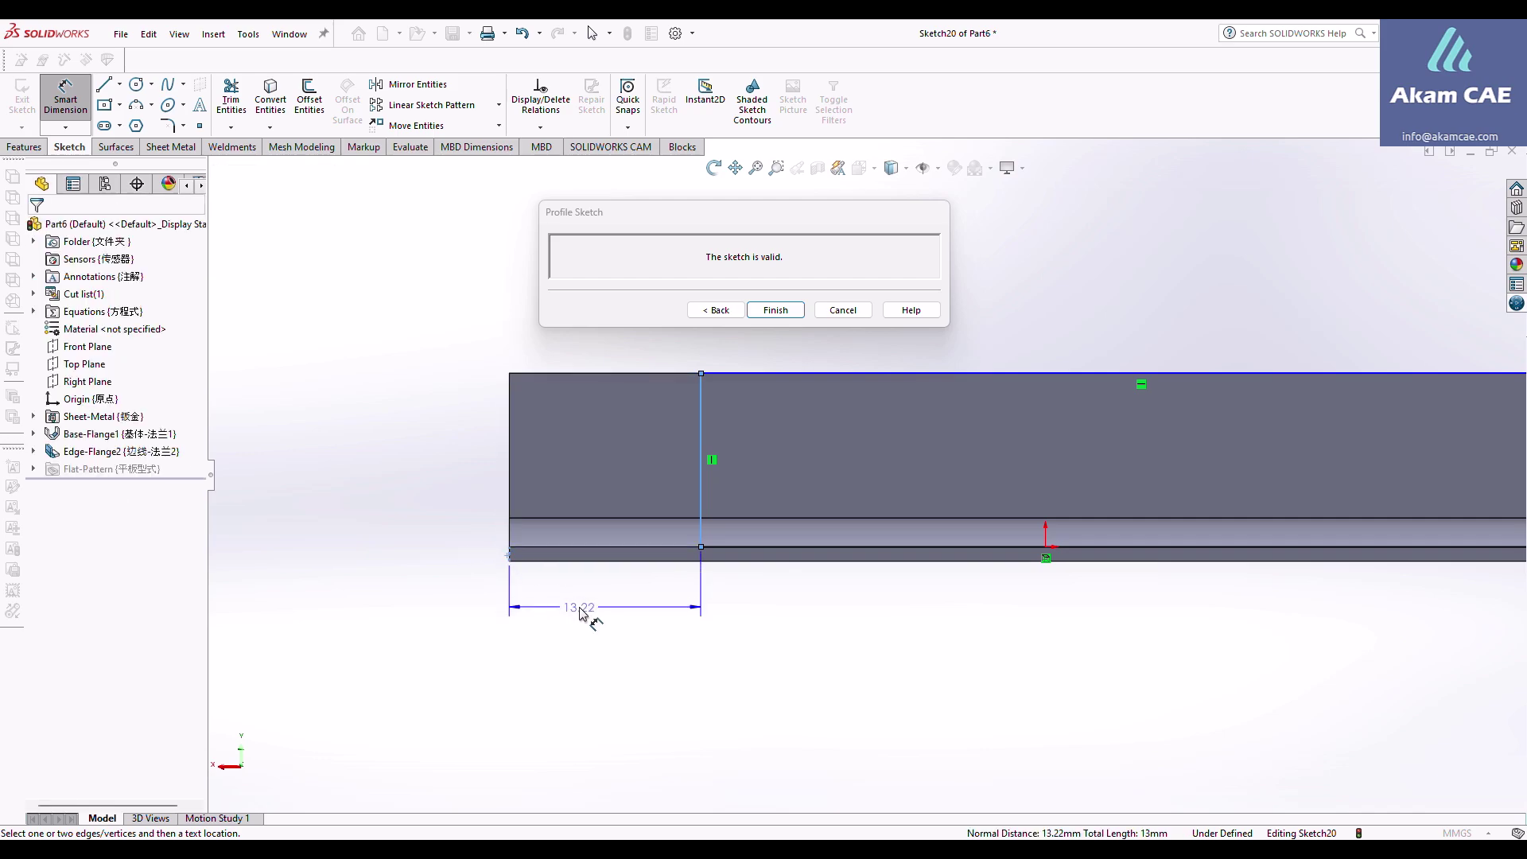
click(600, 622)
text(15)
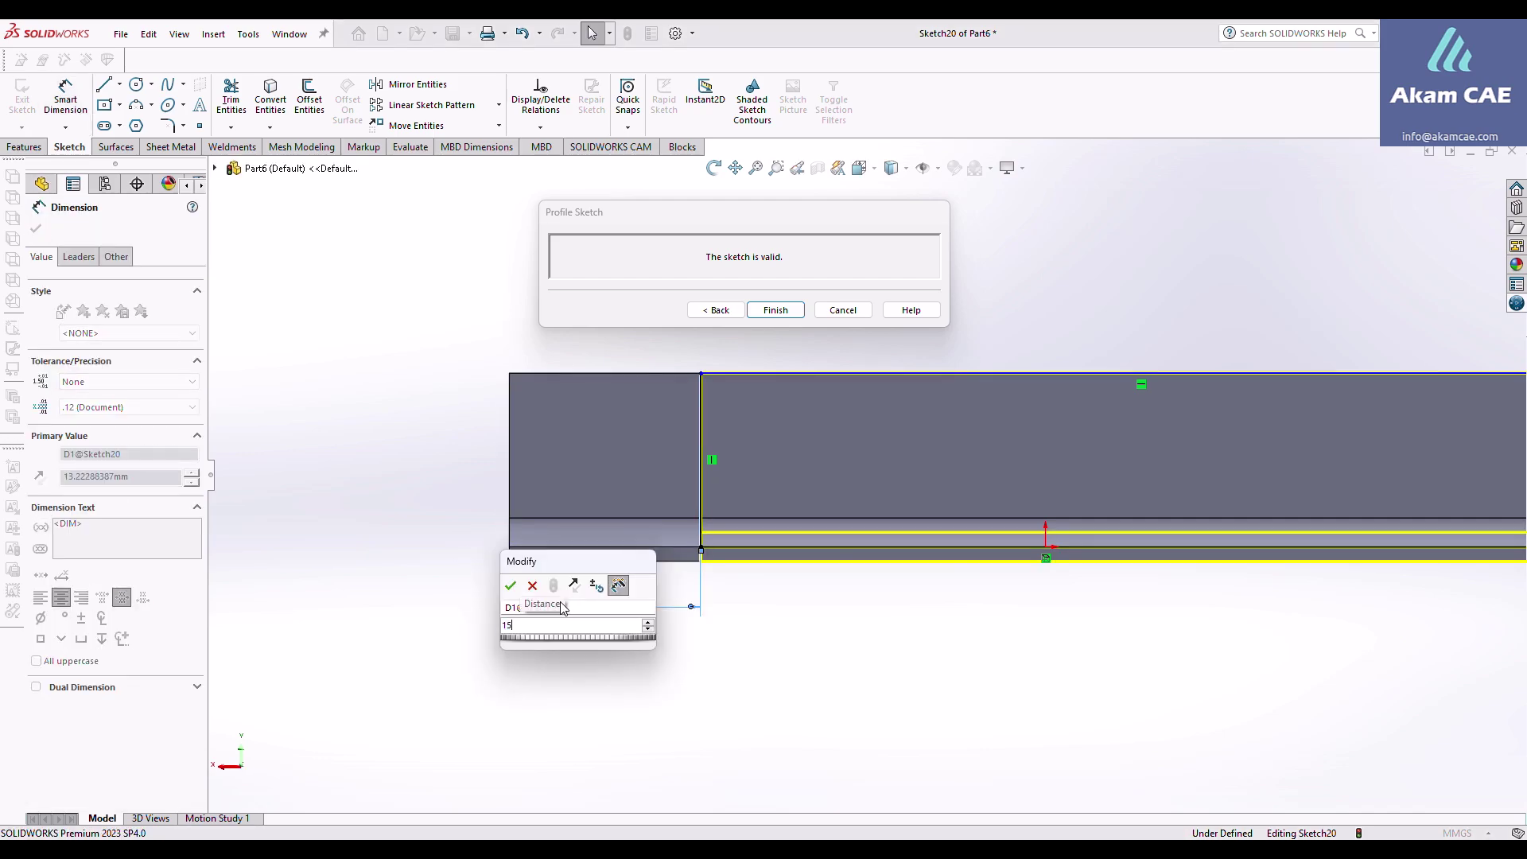
key(Return)
key(f)
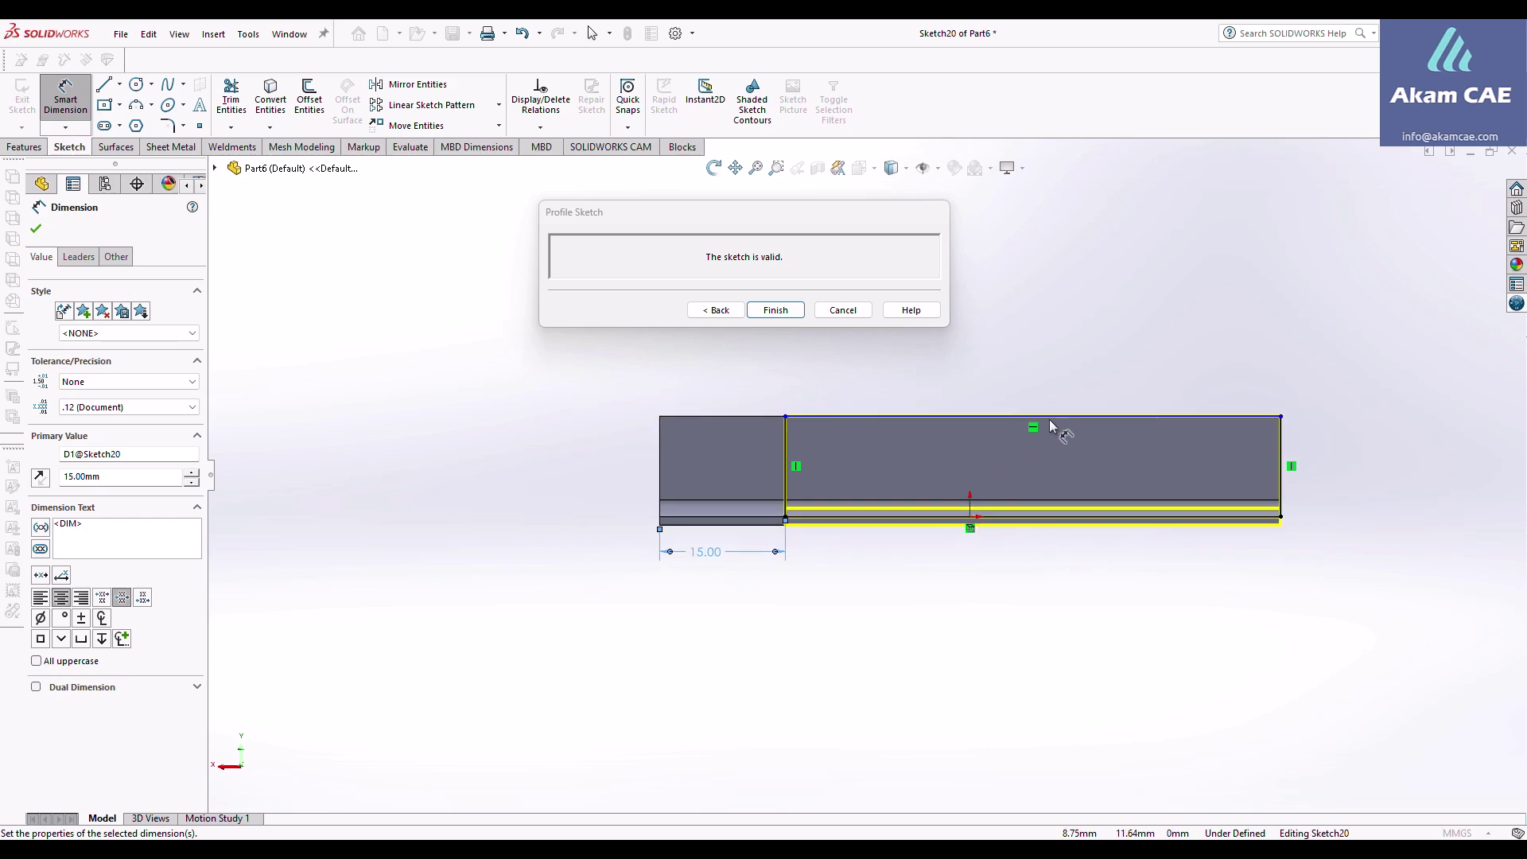
Draw two lines forming a V across the profile's top edge.
click(104, 84)
click(918, 416)
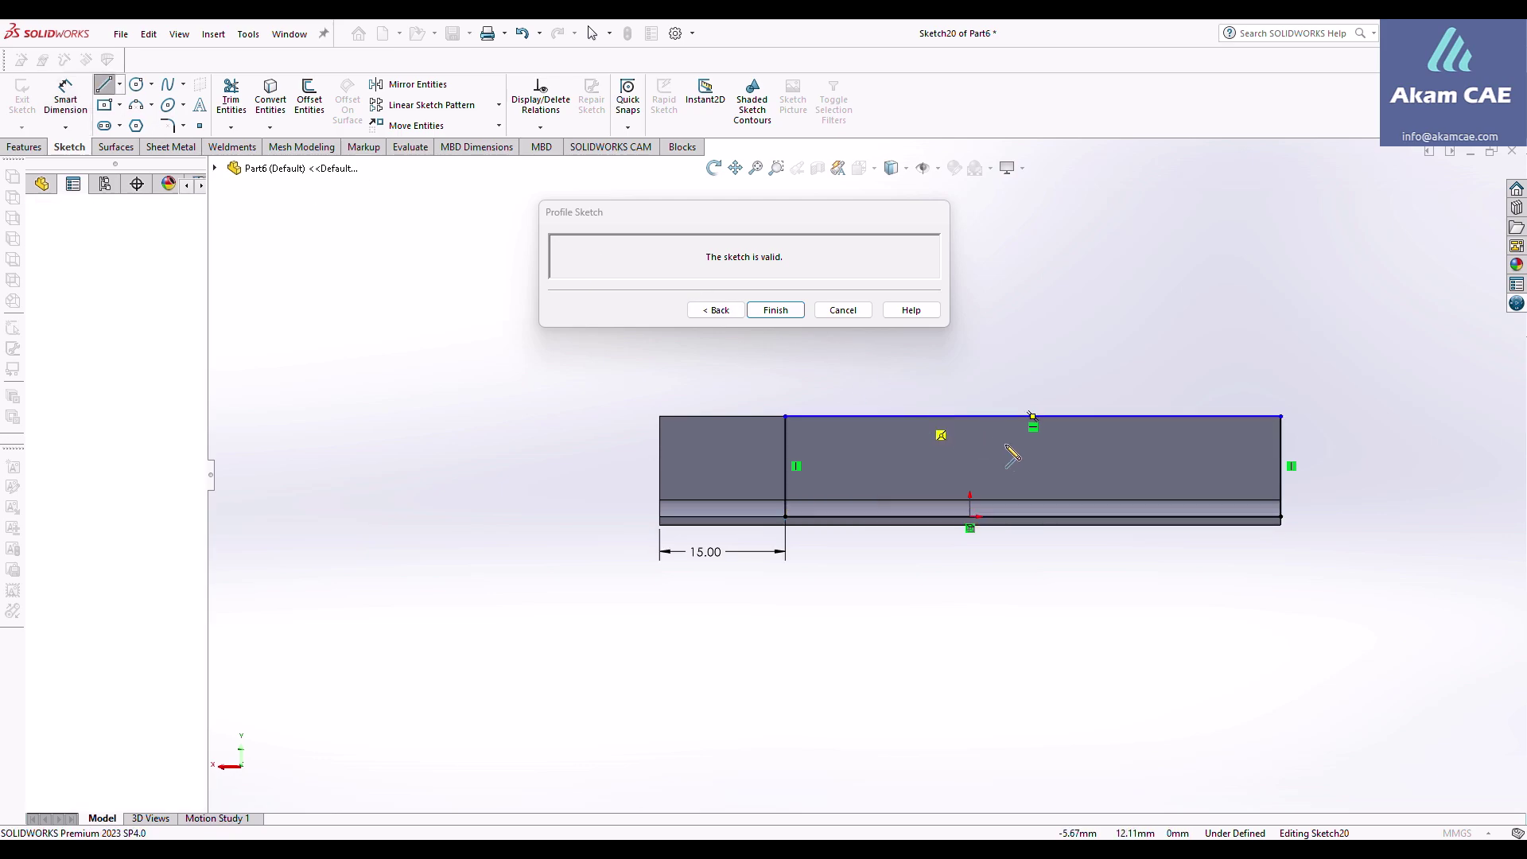
click(1051, 451)
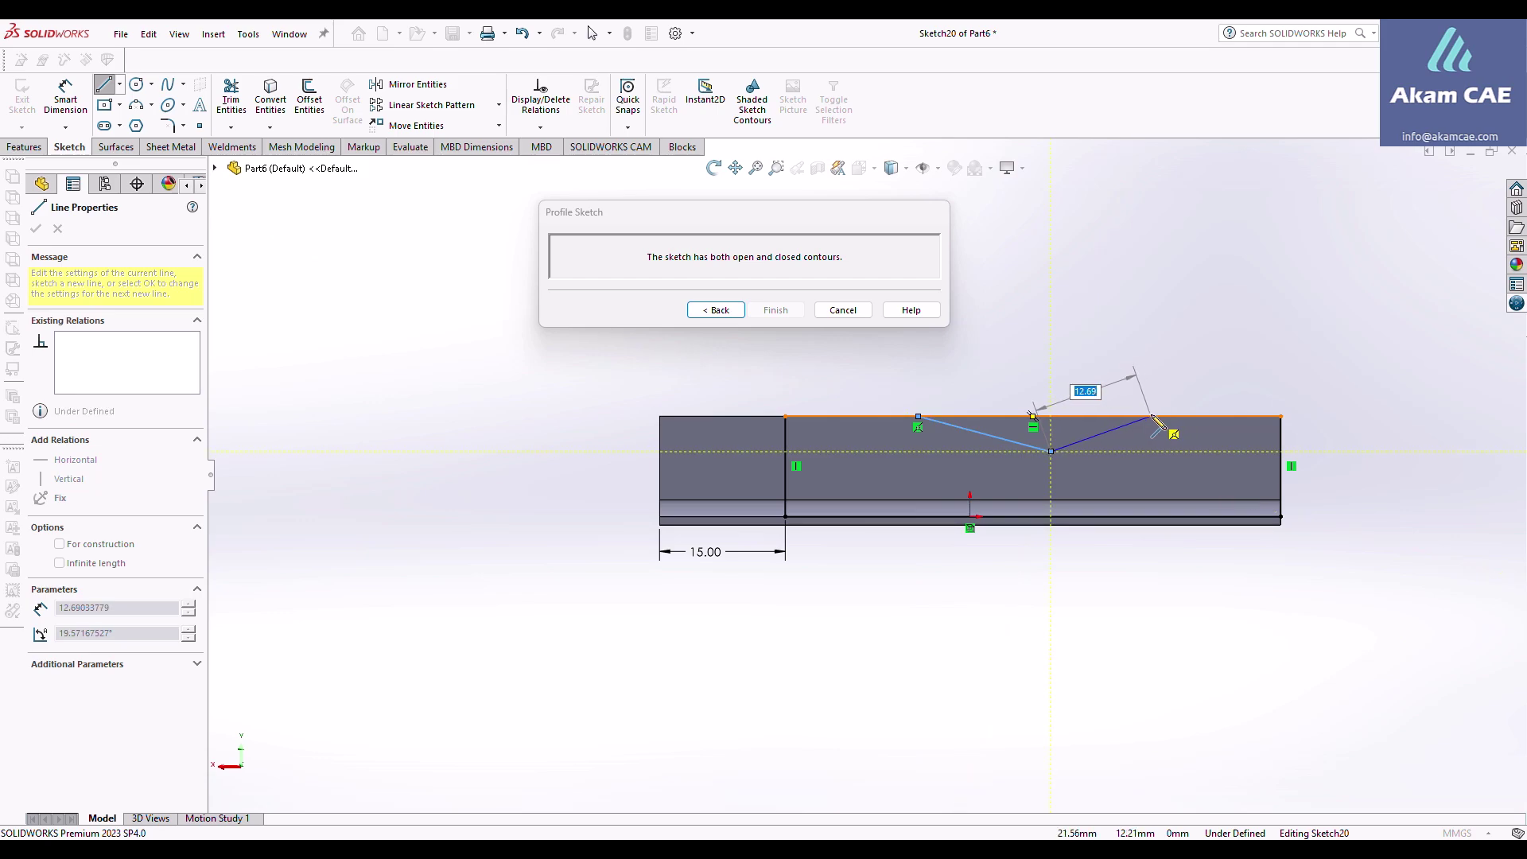
click(1175, 393)
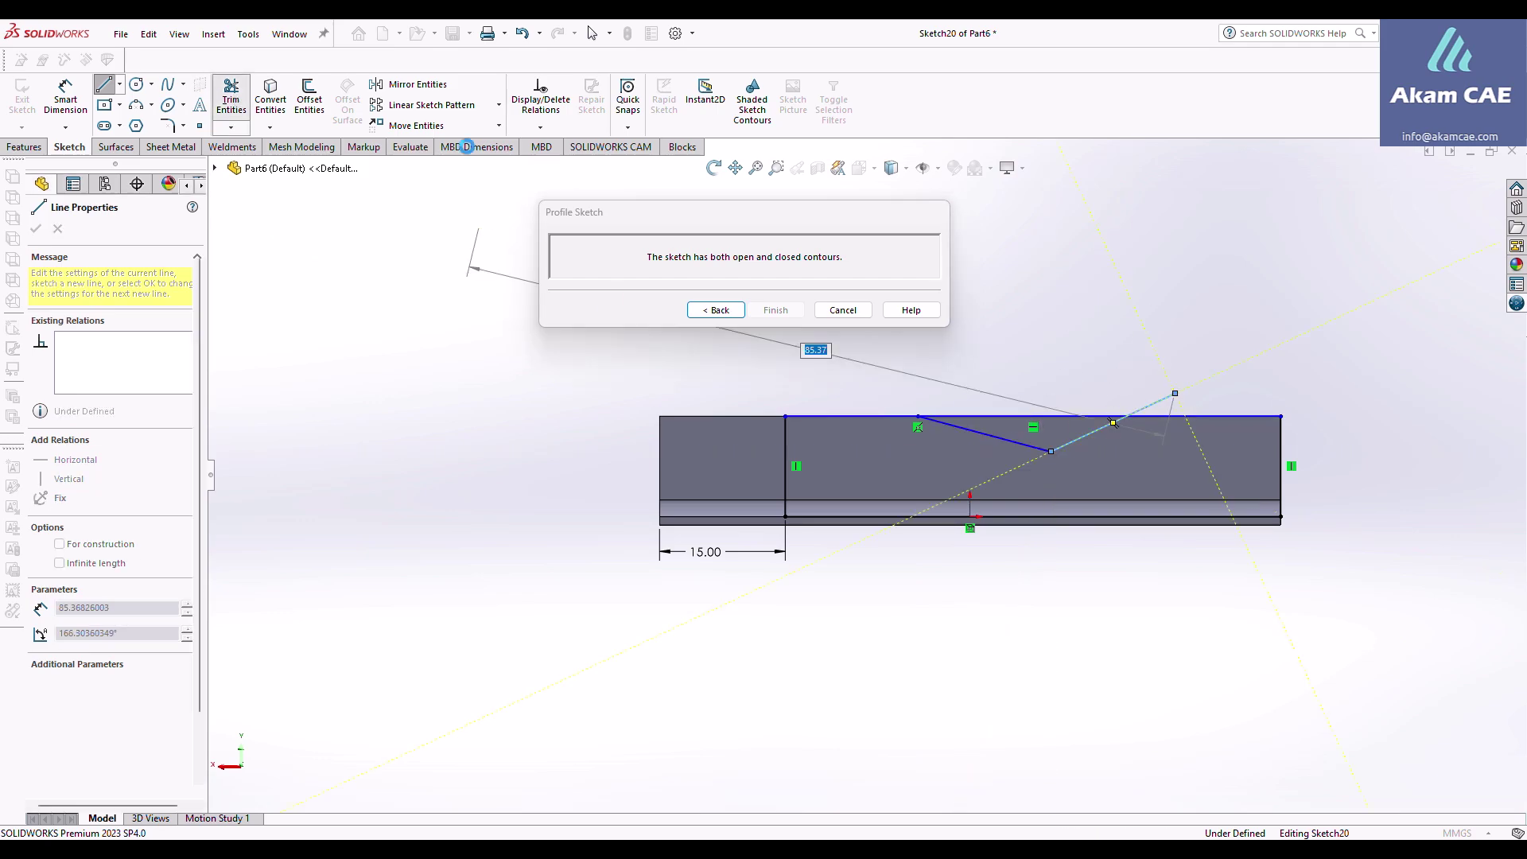
Trim the top edge inside the V and the line tail, returning to the flange settings.
click(232, 99)
click(1151, 404)
click(1022, 416)
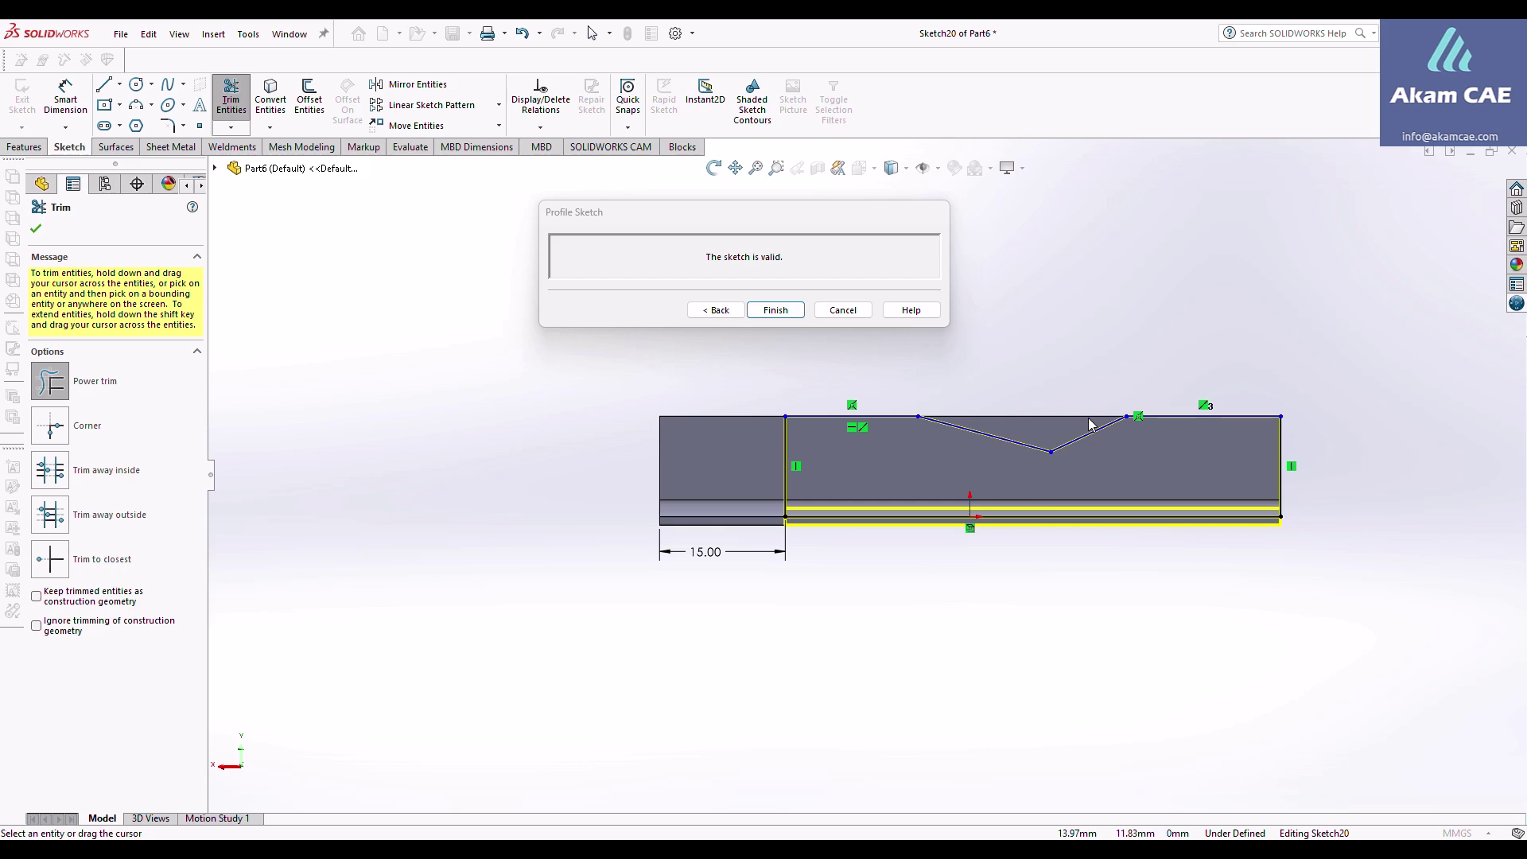
middle_drag(1090, 424, 970, 489)
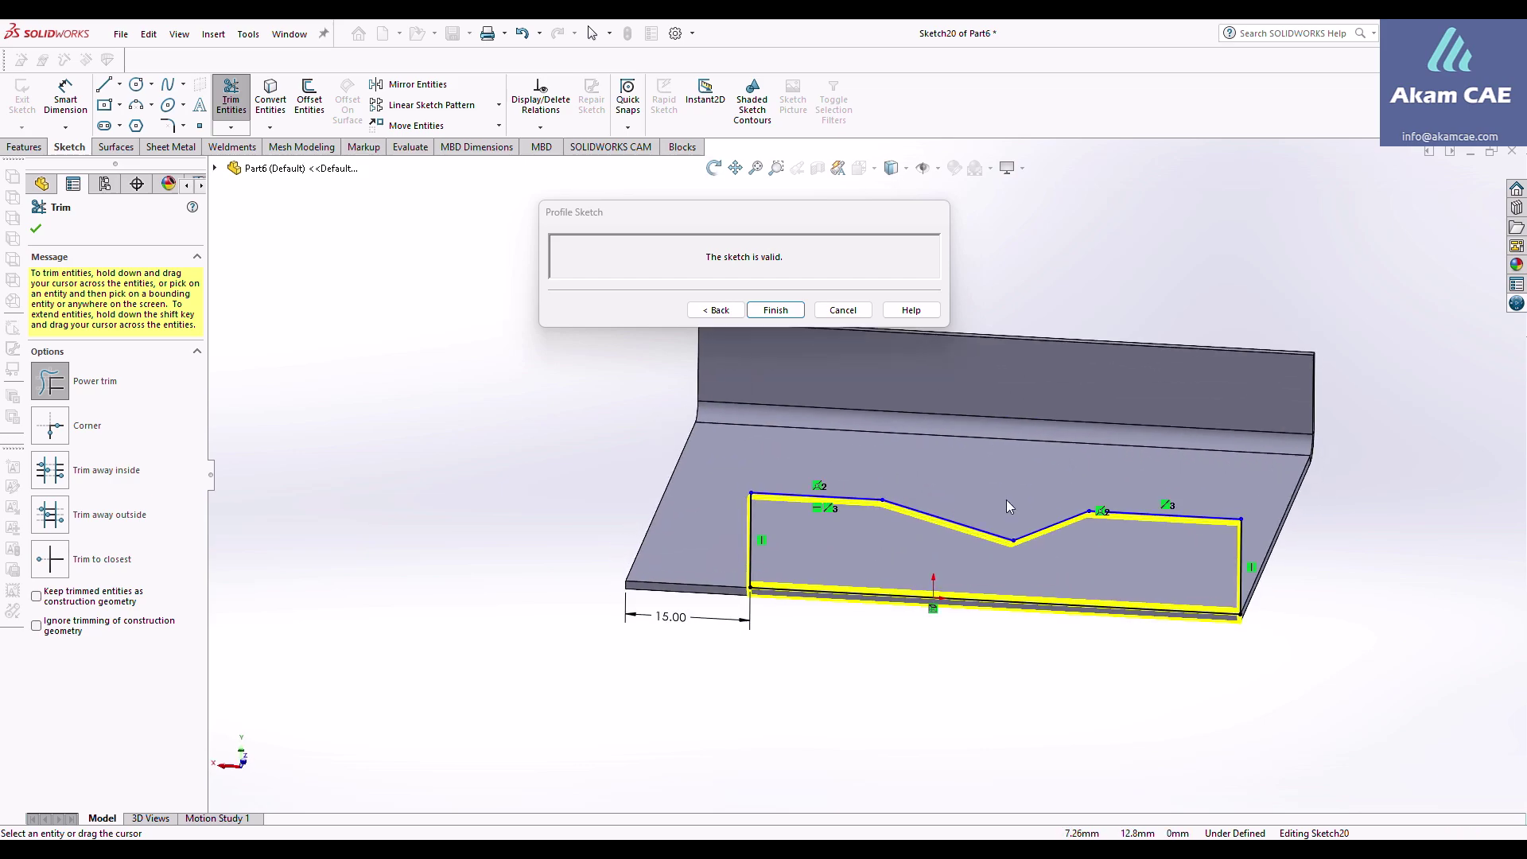
click(712, 312)
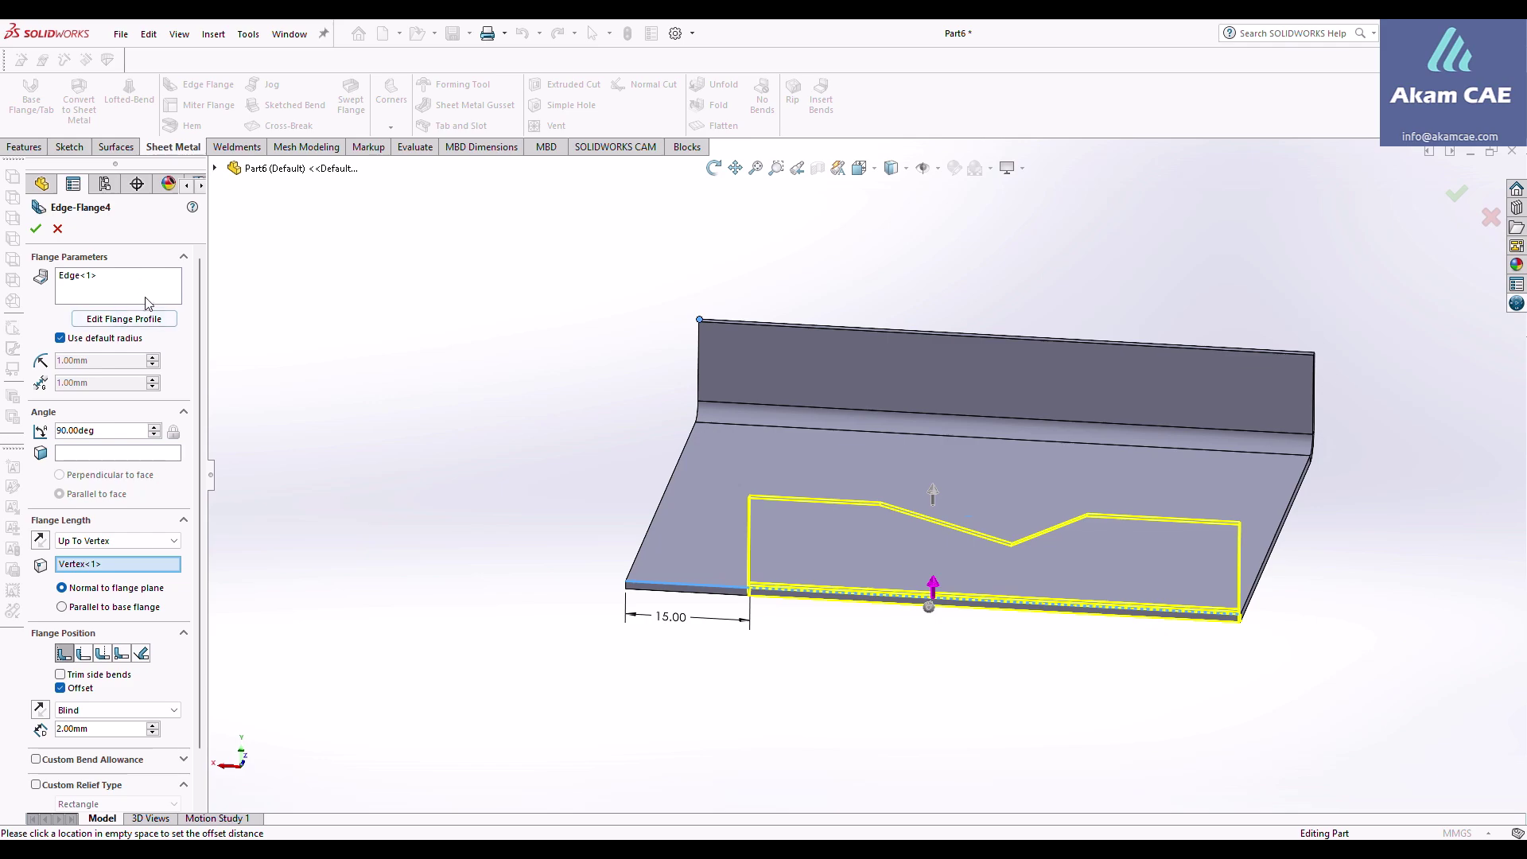
Turn on Trim side bends for the notched Edge-Flange4.
middle_drag(842, 546, 778, 593)
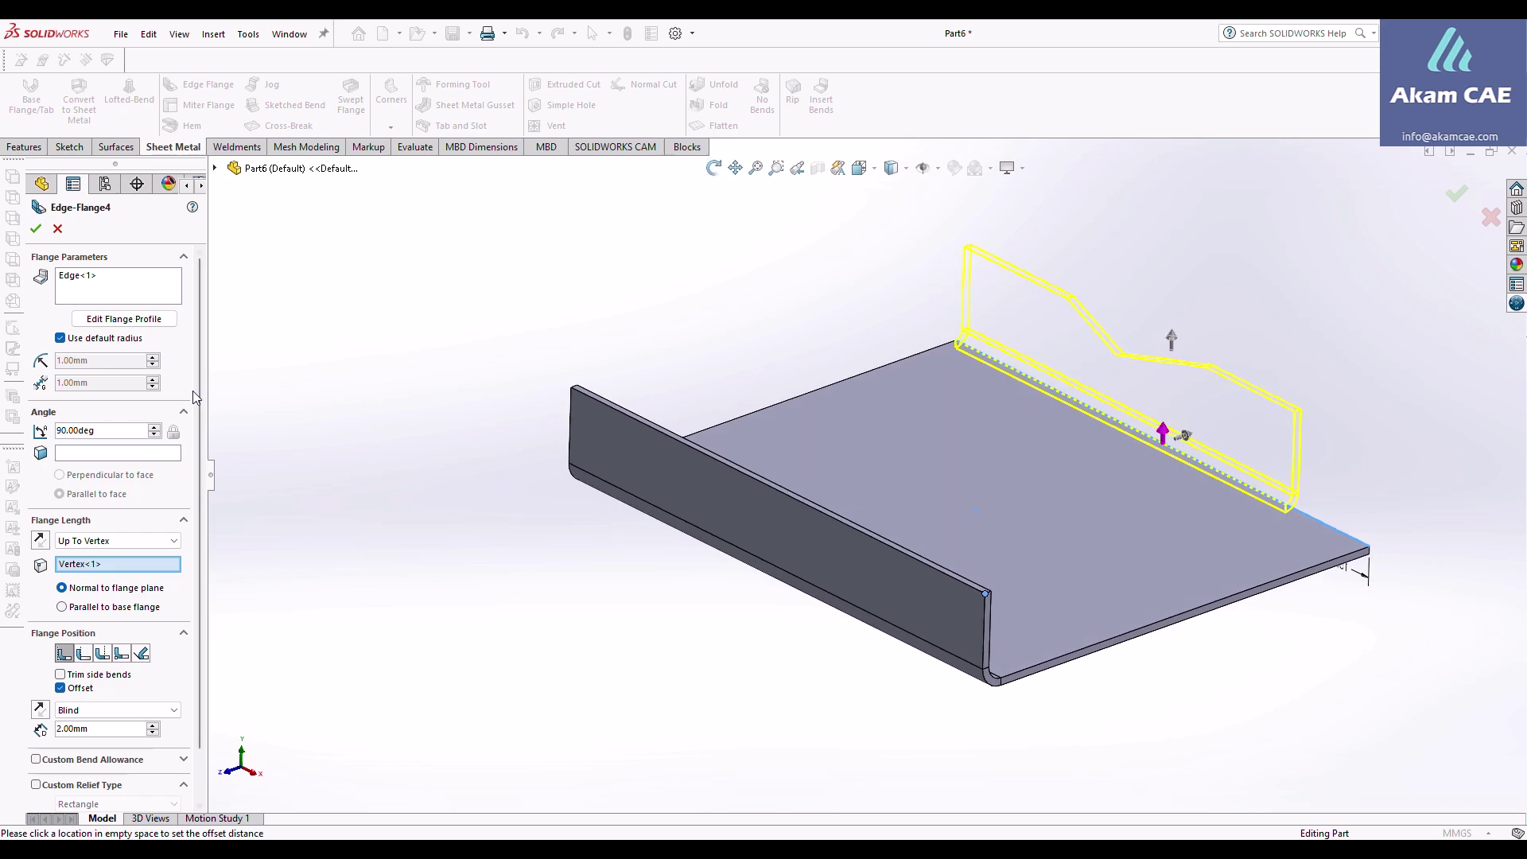
scroll(200, 419, down, 1)
scroll(201, 421, down, 1)
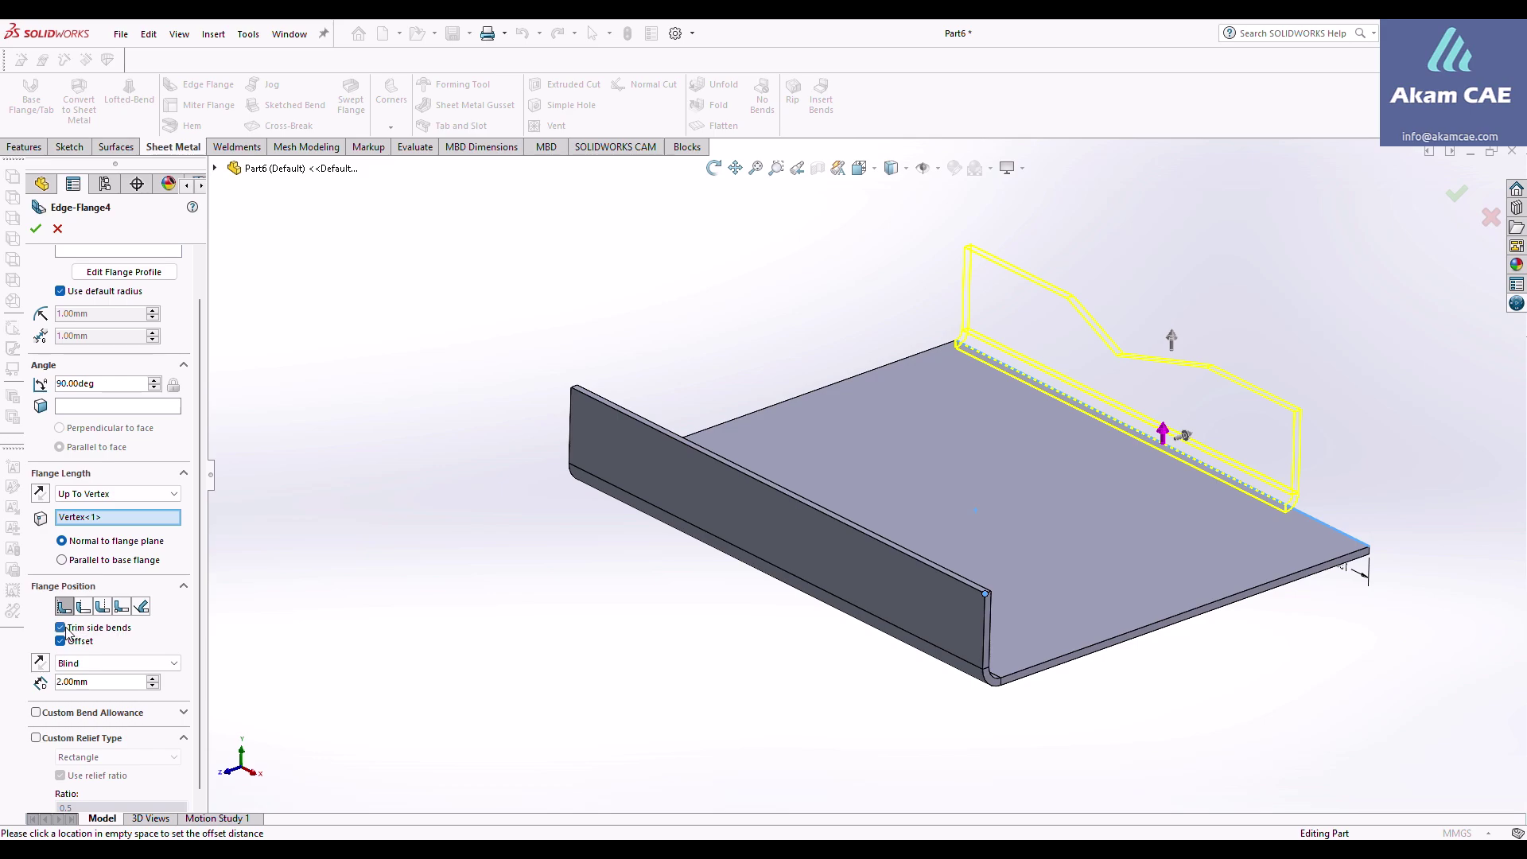
Set a custom Obround bend relief and turn off the flange offset.
scroll(183, 619, down, 1)
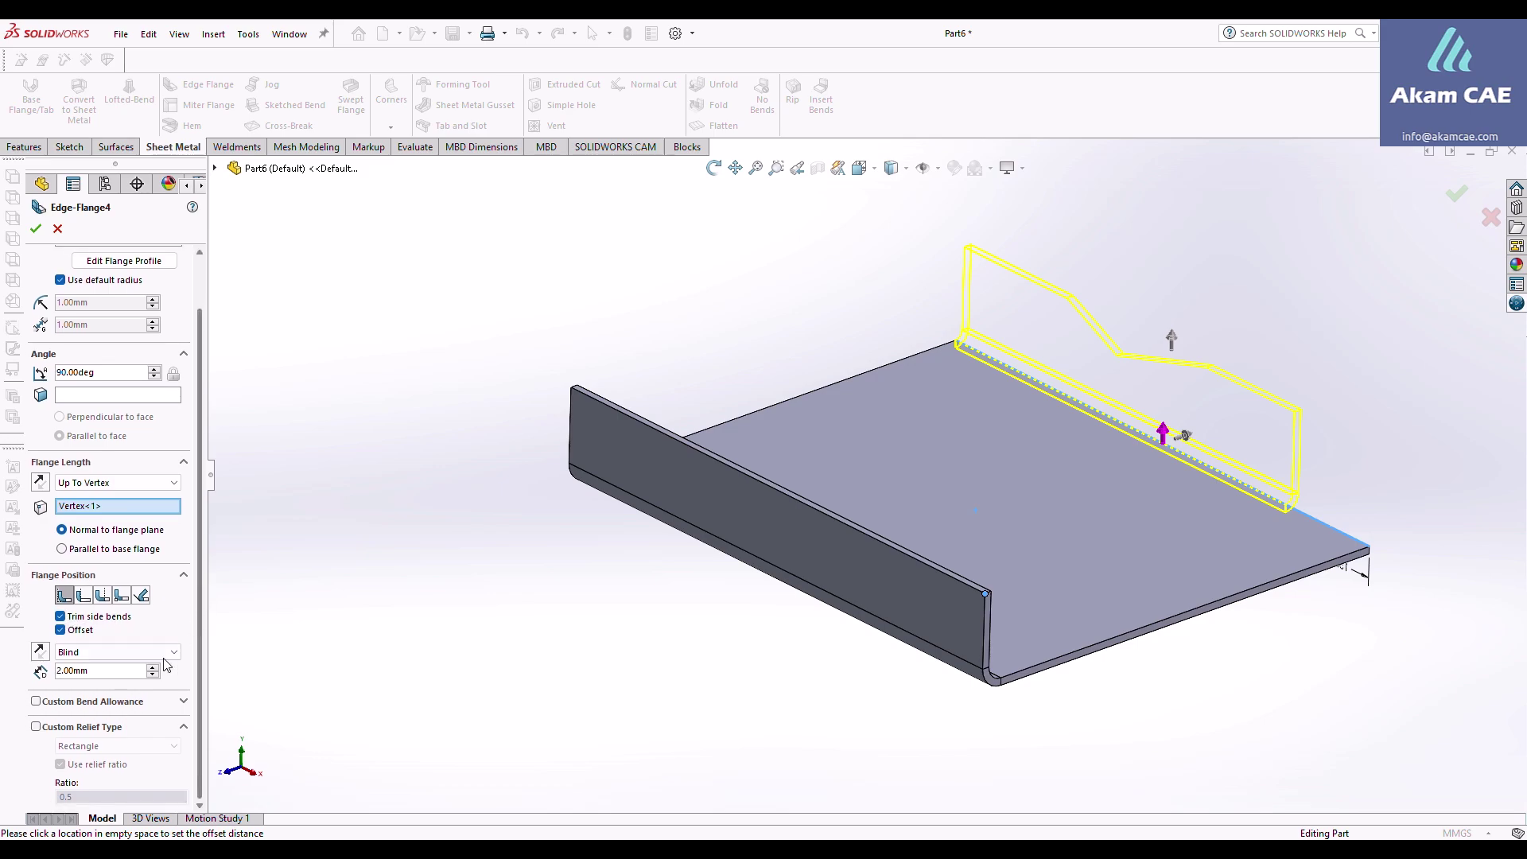
click(36, 727)
click(122, 746)
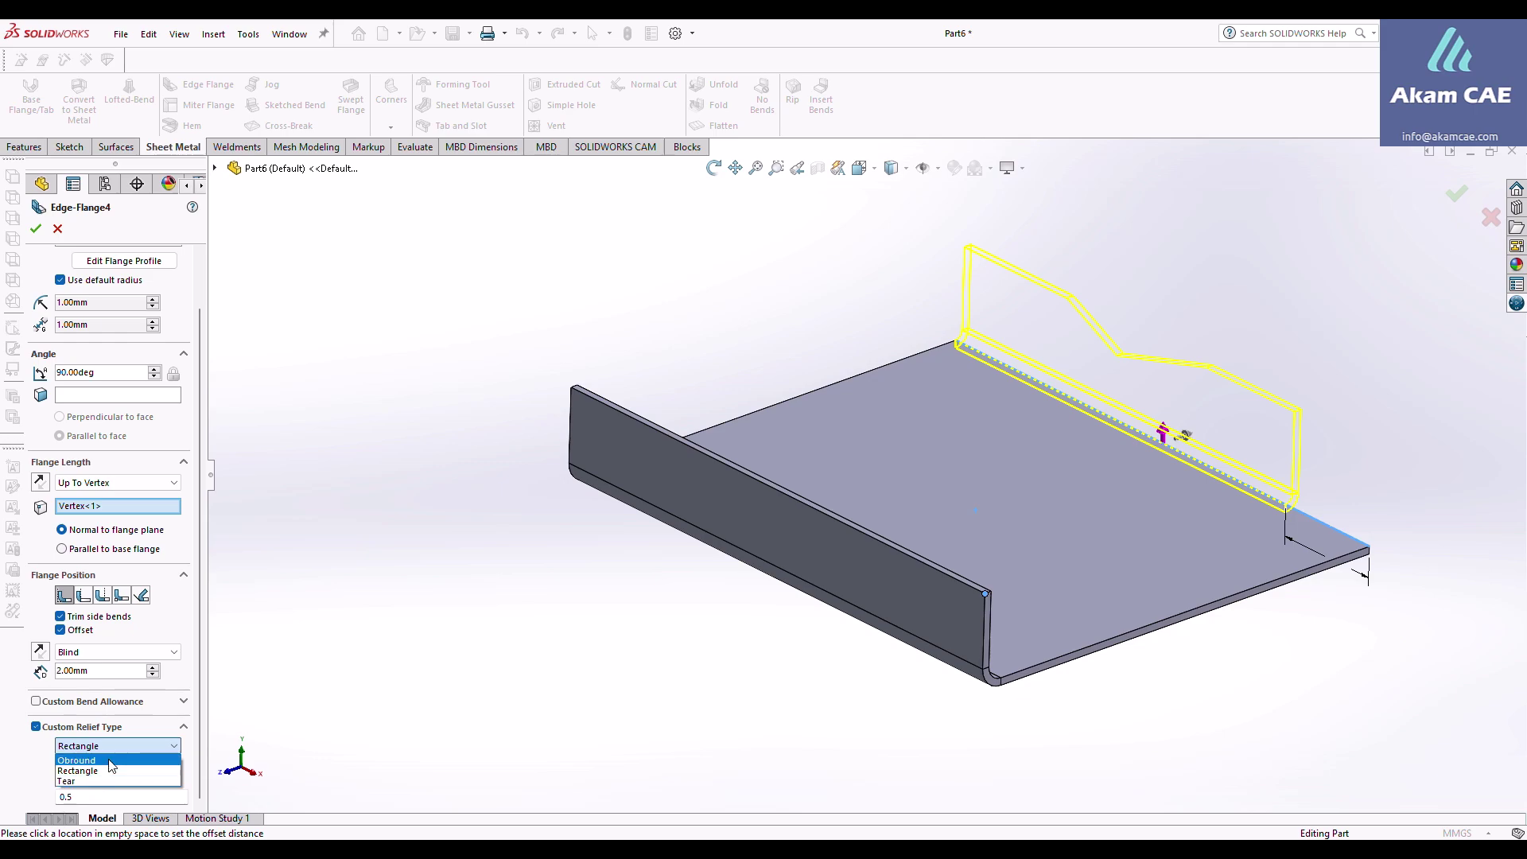
click(95, 760)
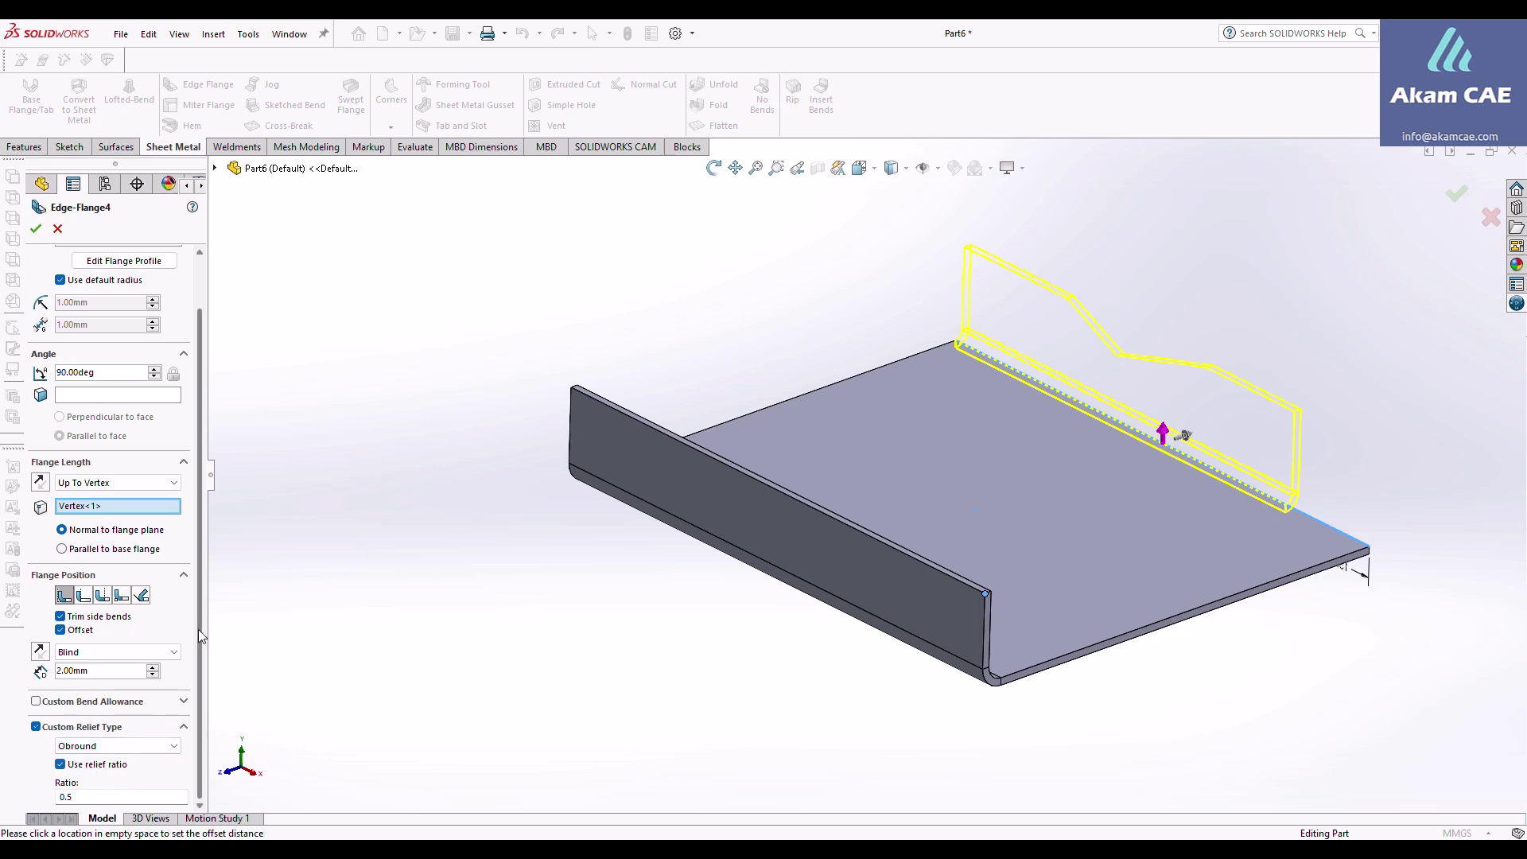
click(61, 630)
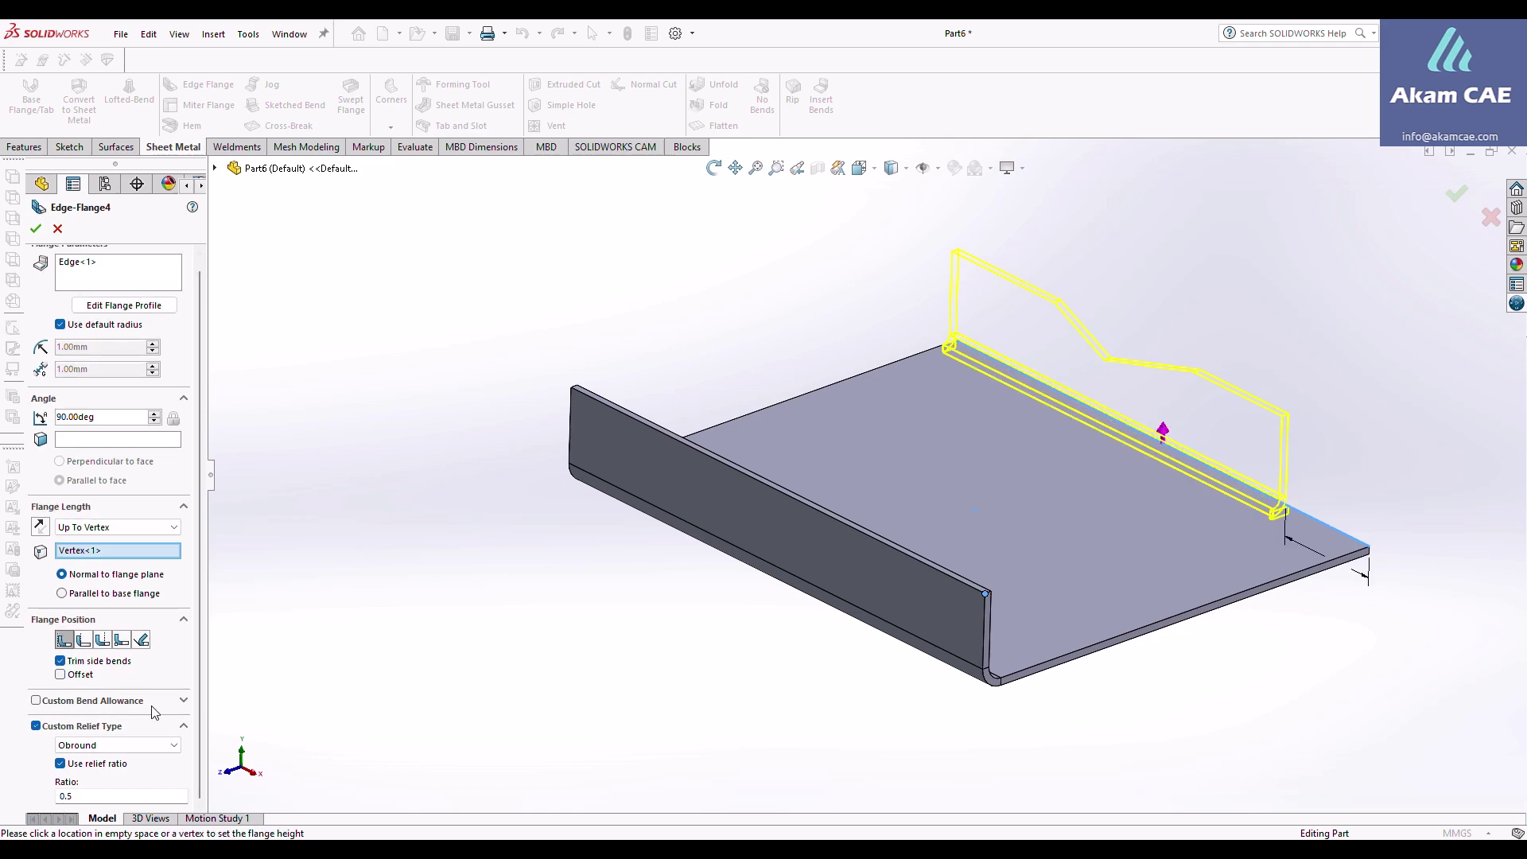
Inspect the flange corner close-up and accept Edge-Flange4, then re-examine the corner.
scroll(1289, 509, down, 6)
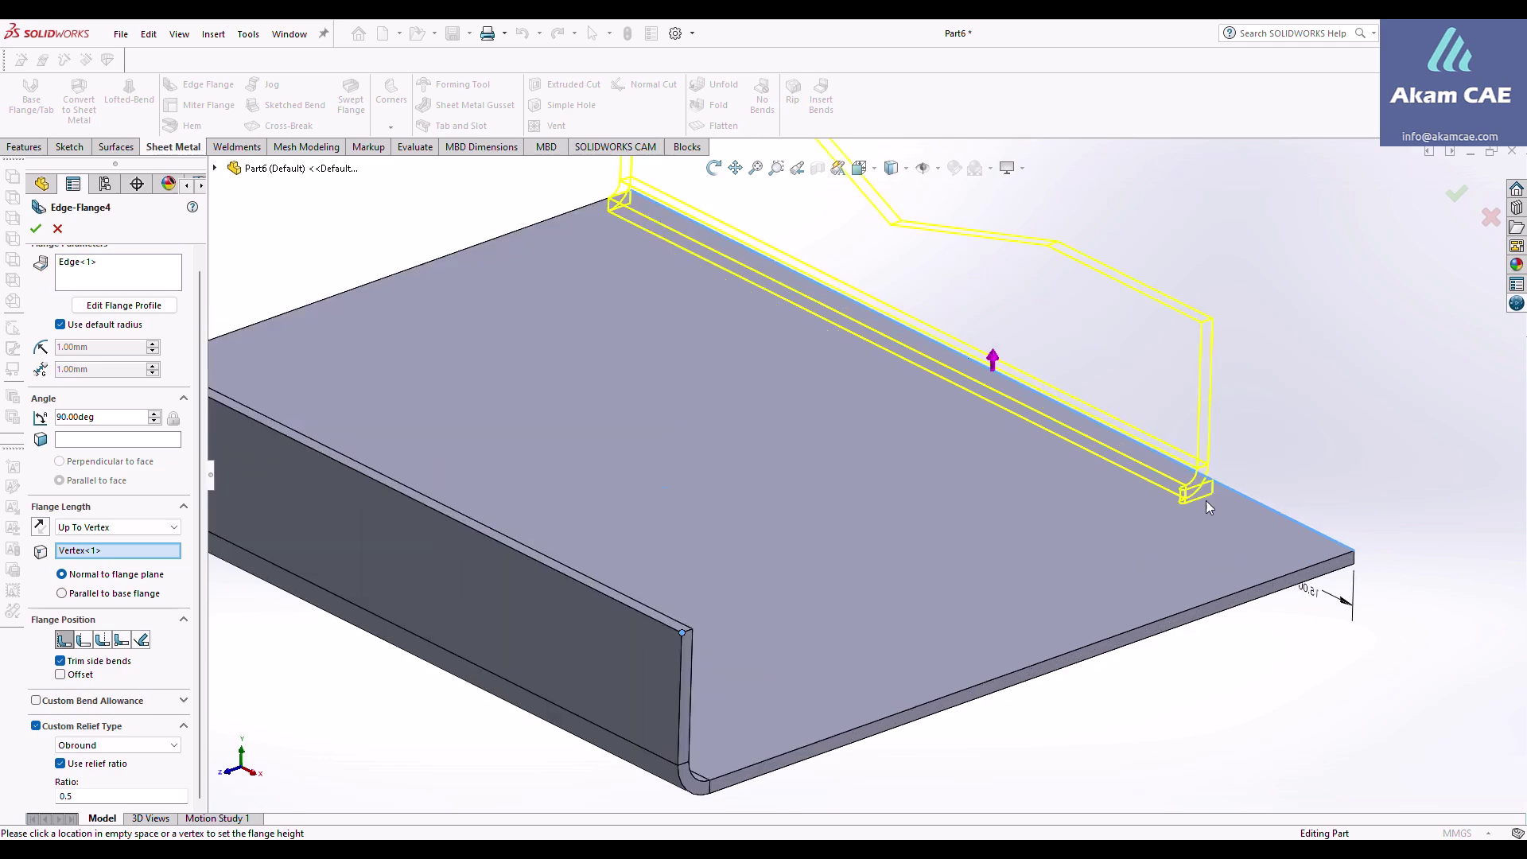
middle_drag(1112, 425, 1103, 608)
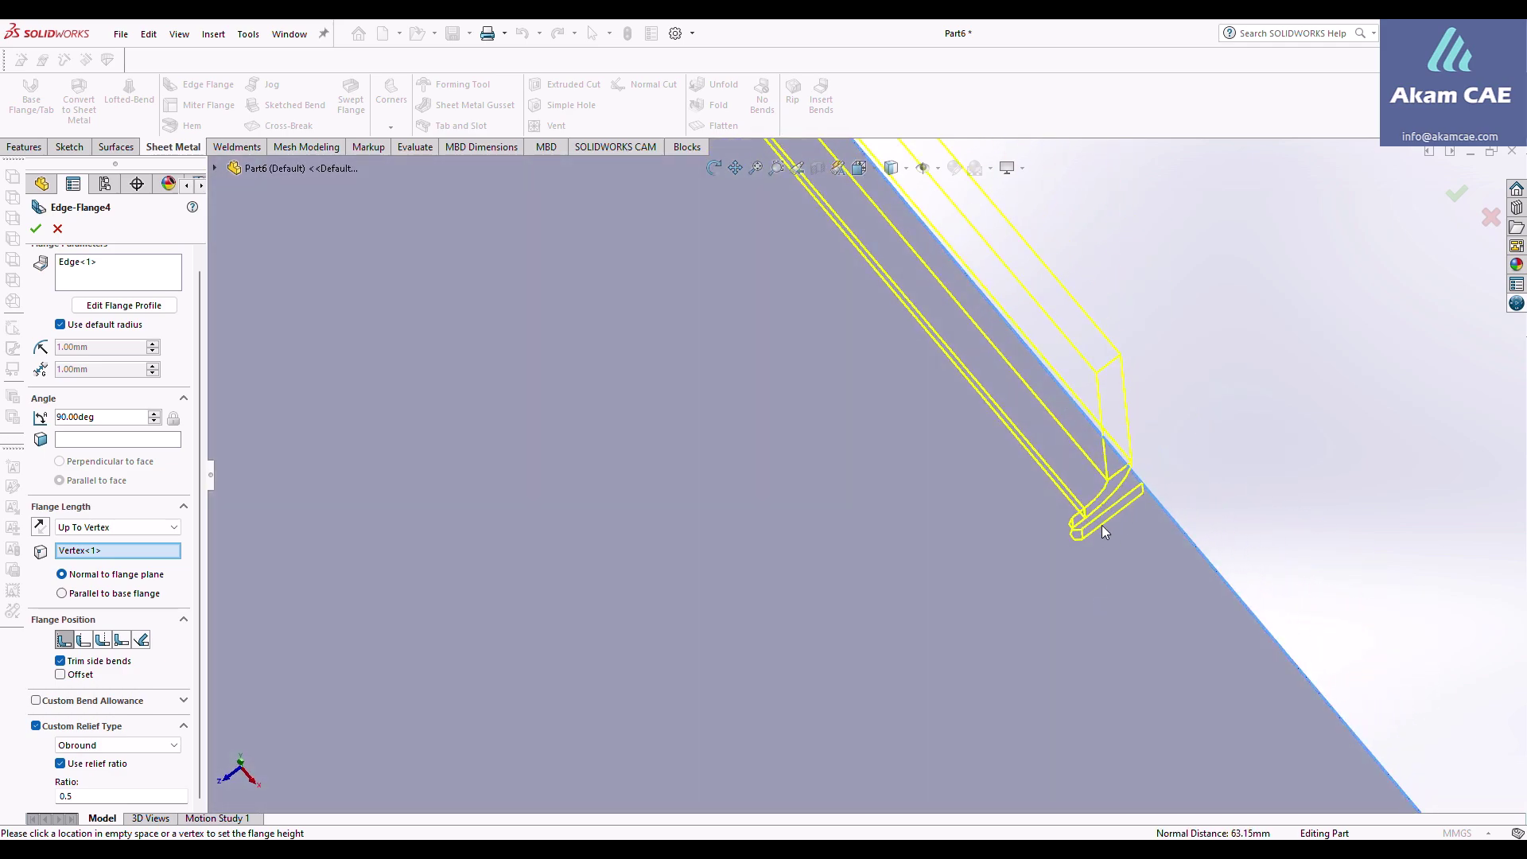
scroll(1109, 517, up, 8)
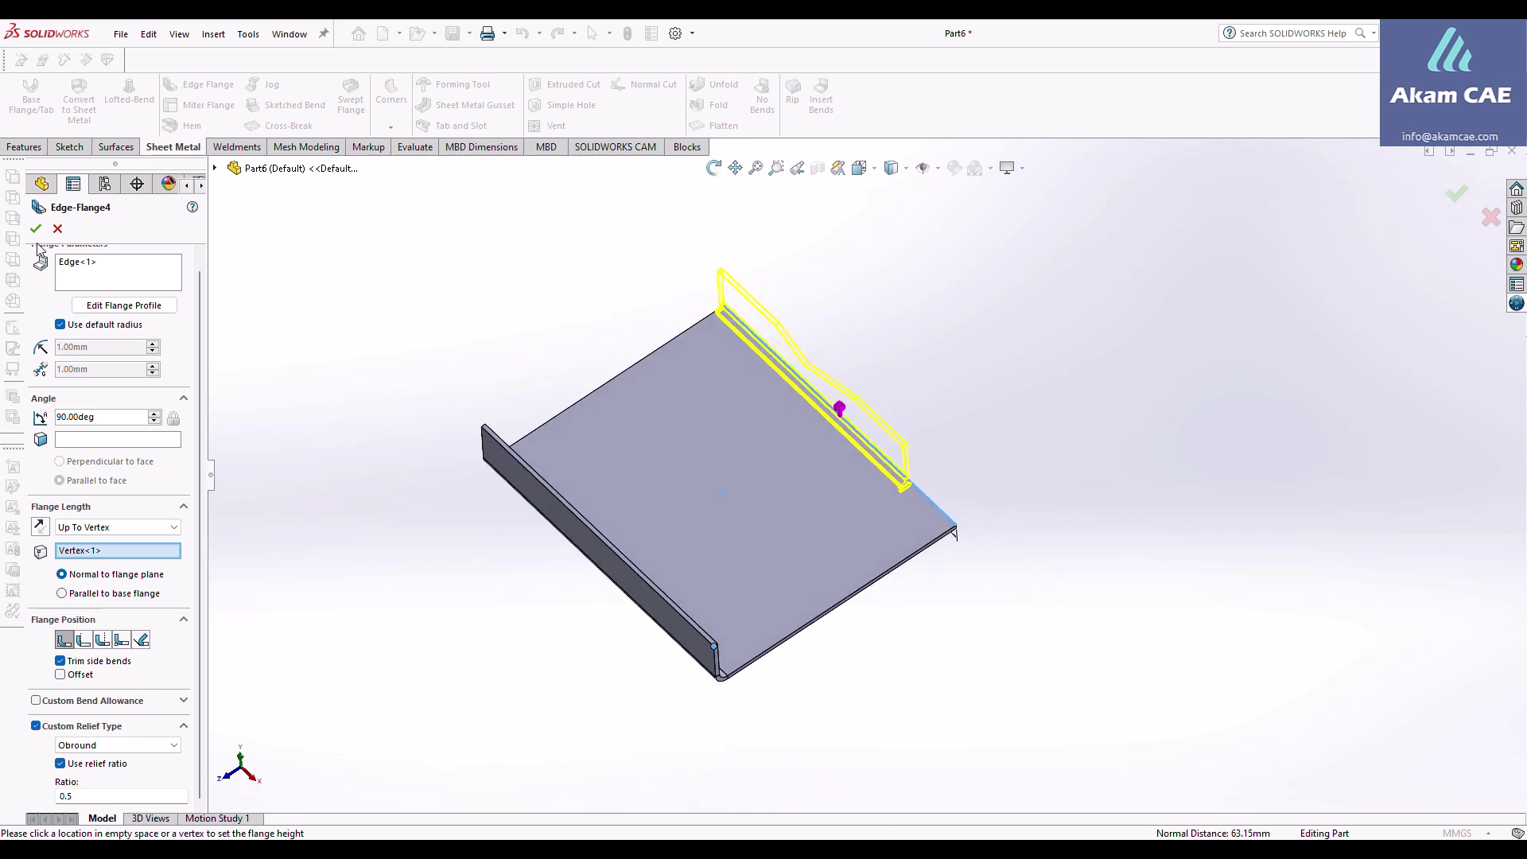
click(36, 233)
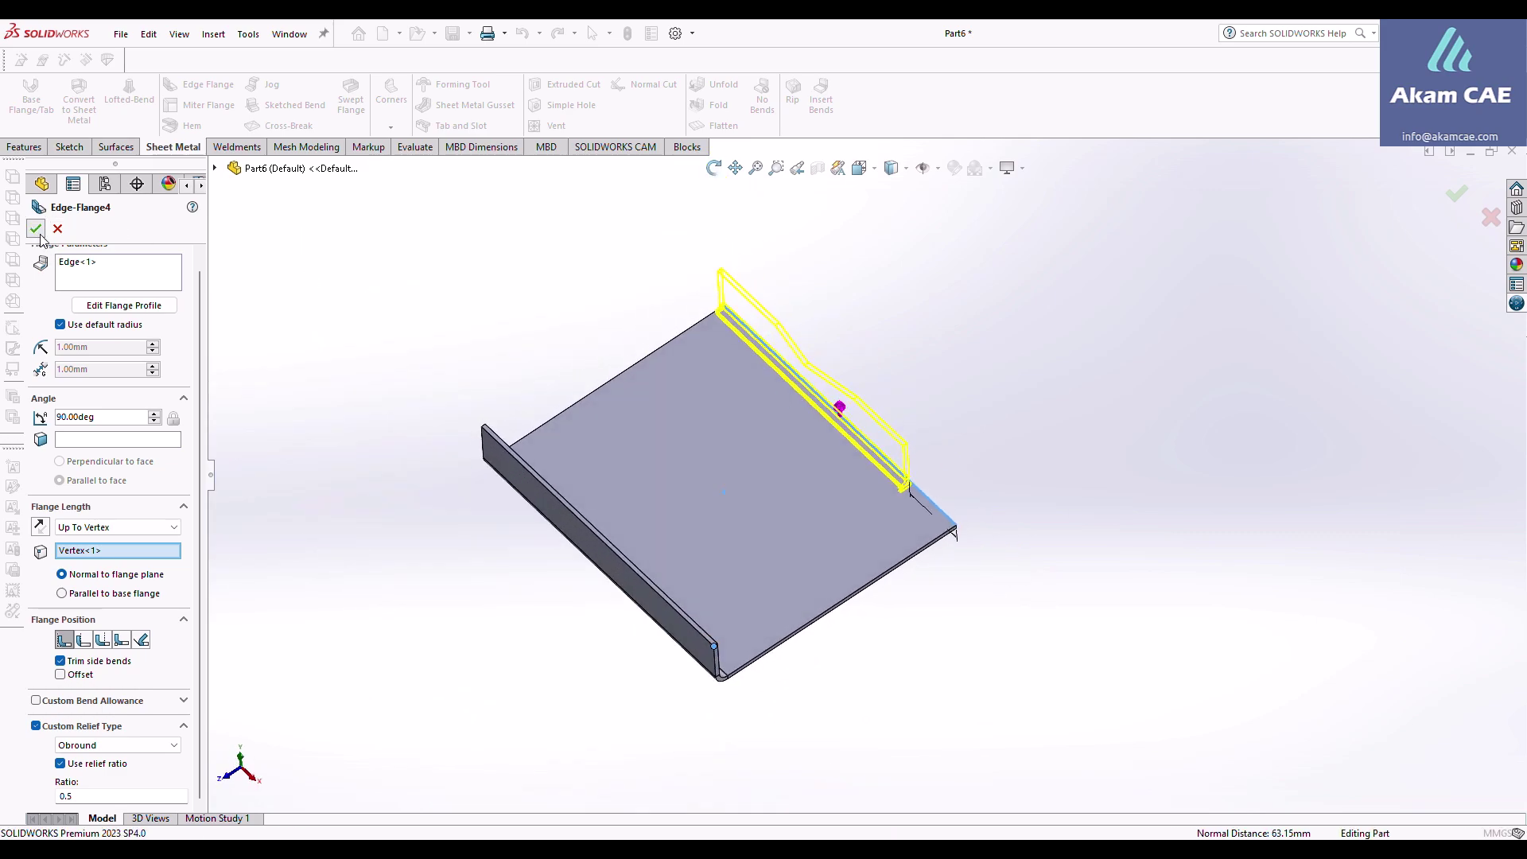
scroll(920, 513, down, 5)
scroll(920, 513, down, 3)
middle_drag(894, 474, 880, 522)
scroll(880, 522, up, 8)
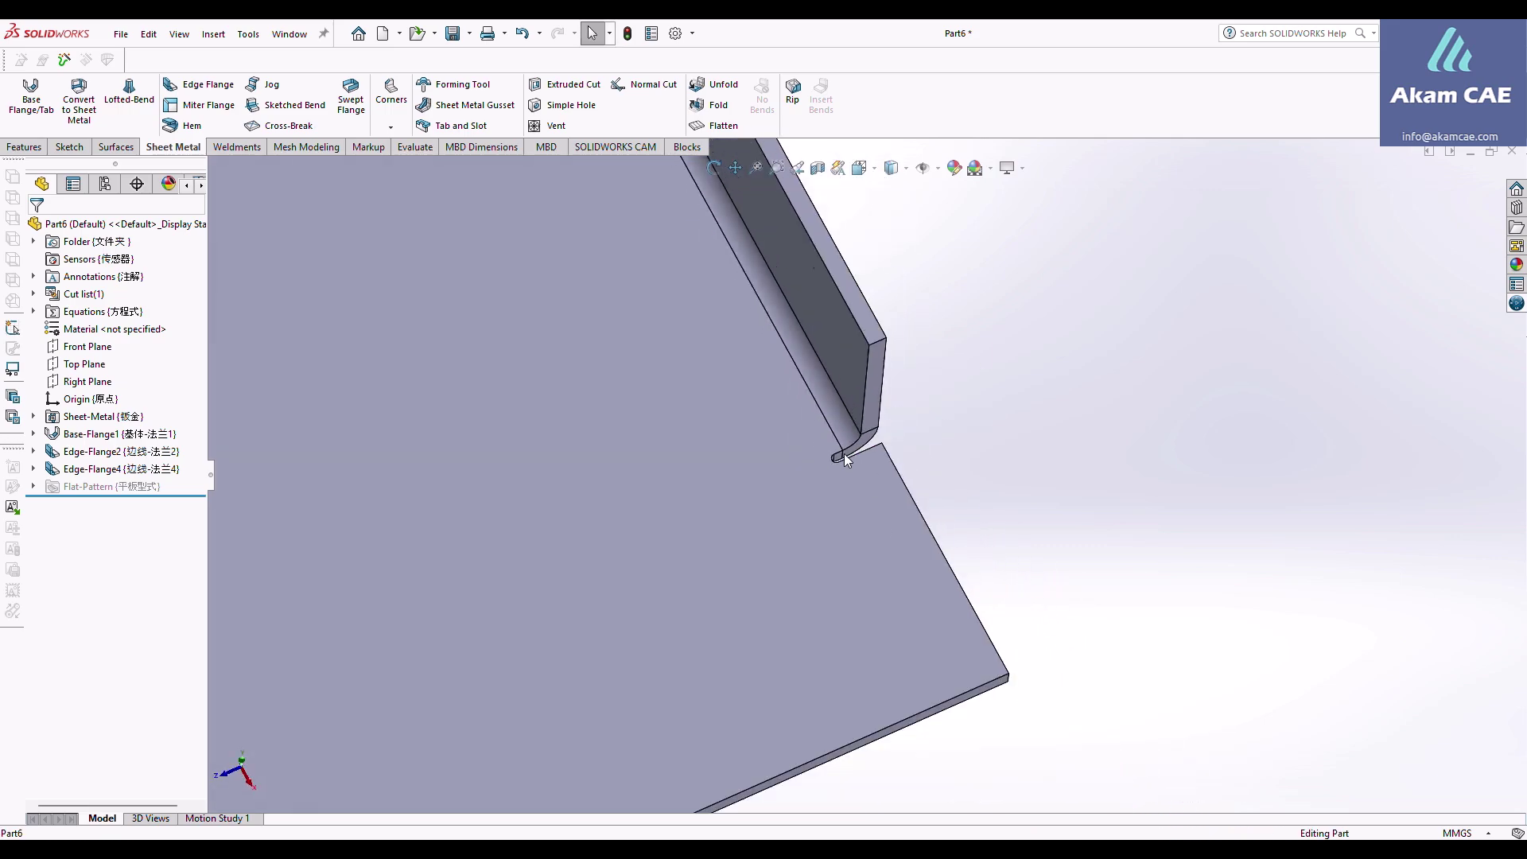
Orbit to view the whole tray, then exit Rotate View.
middle_drag(879, 346, 738, 384)
key(Escape)
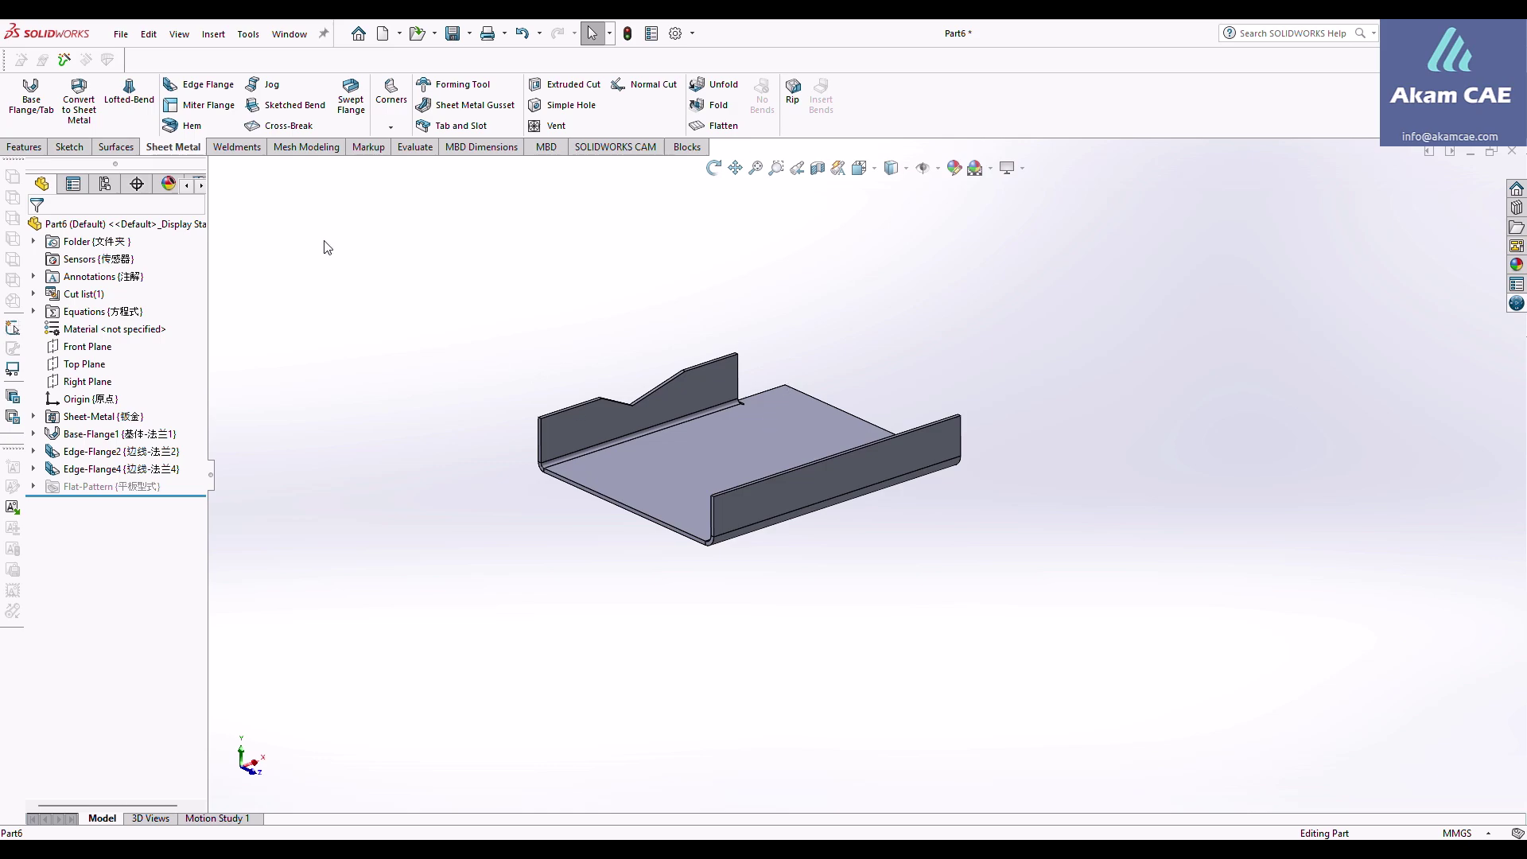
Start Edge-Flange5 on the short vertical edge, front bottom edge and vertical corner edge at Blind 9.00mm.
click(203, 88)
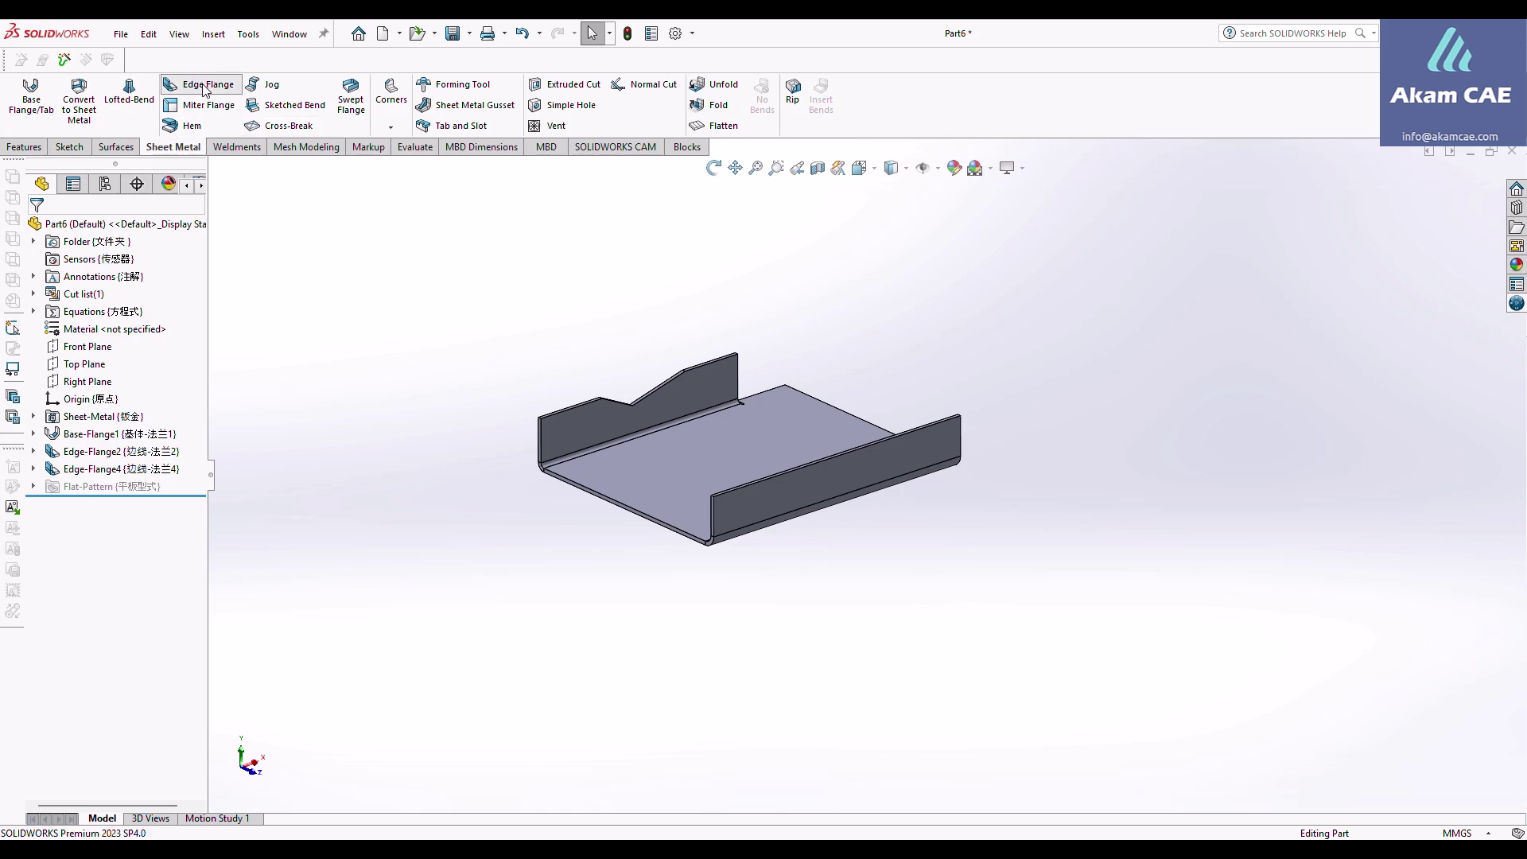
scroll(553, 461, down, 2)
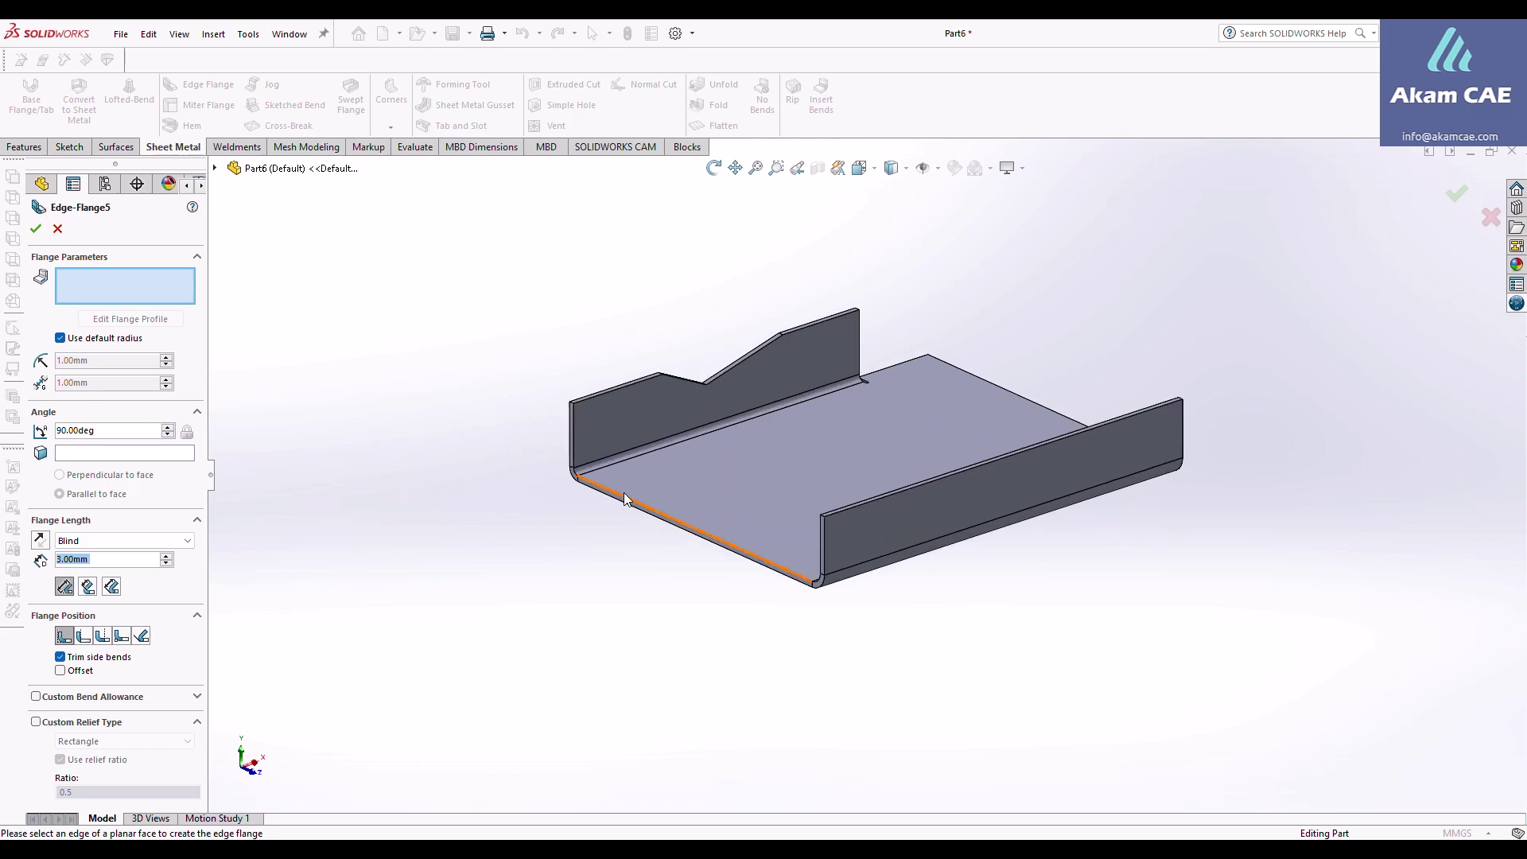
click(573, 427)
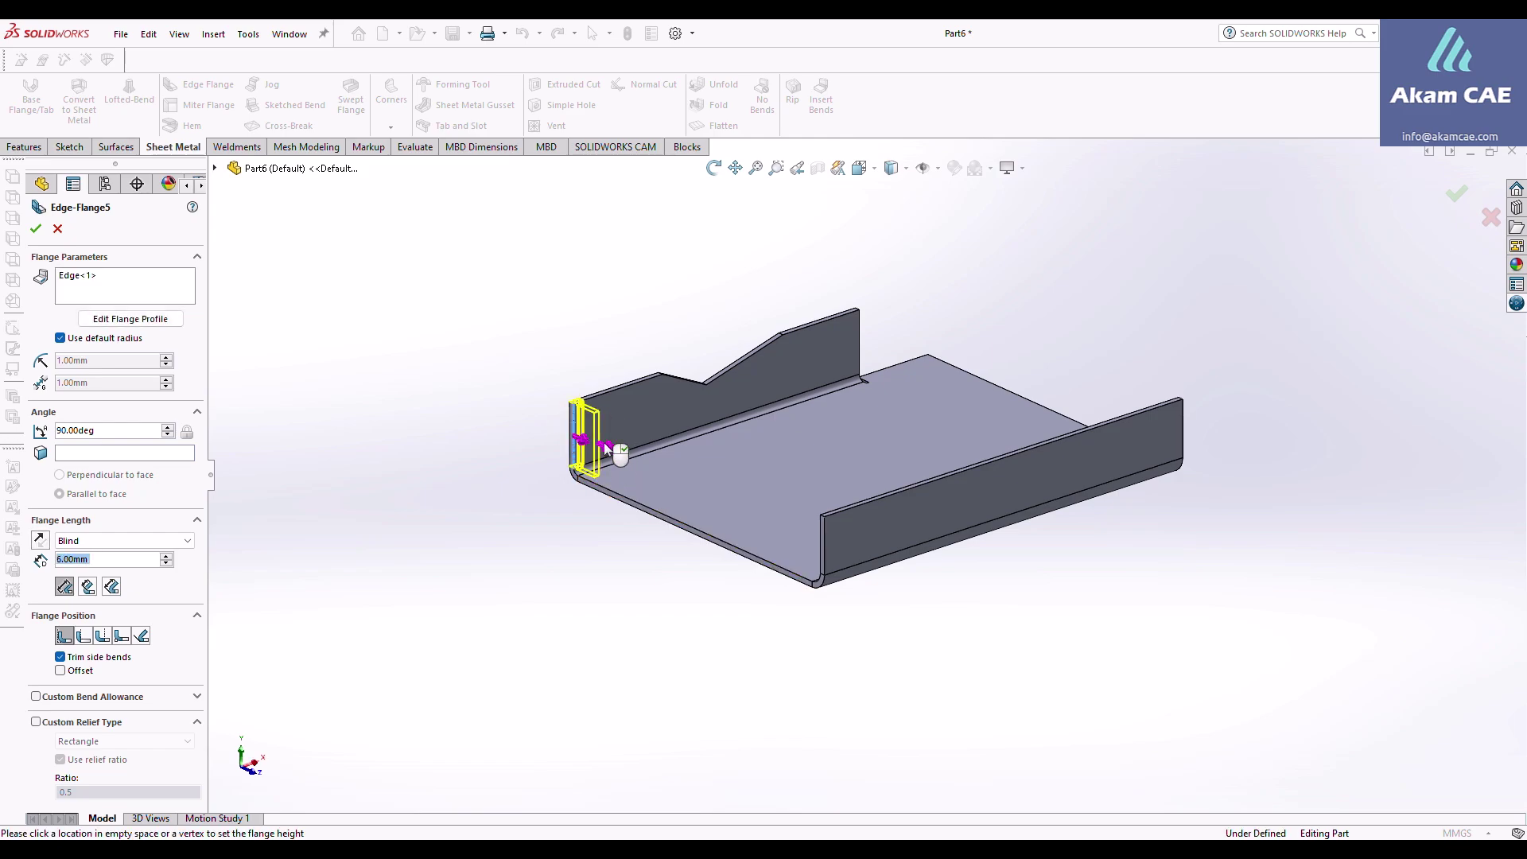
click(619, 459)
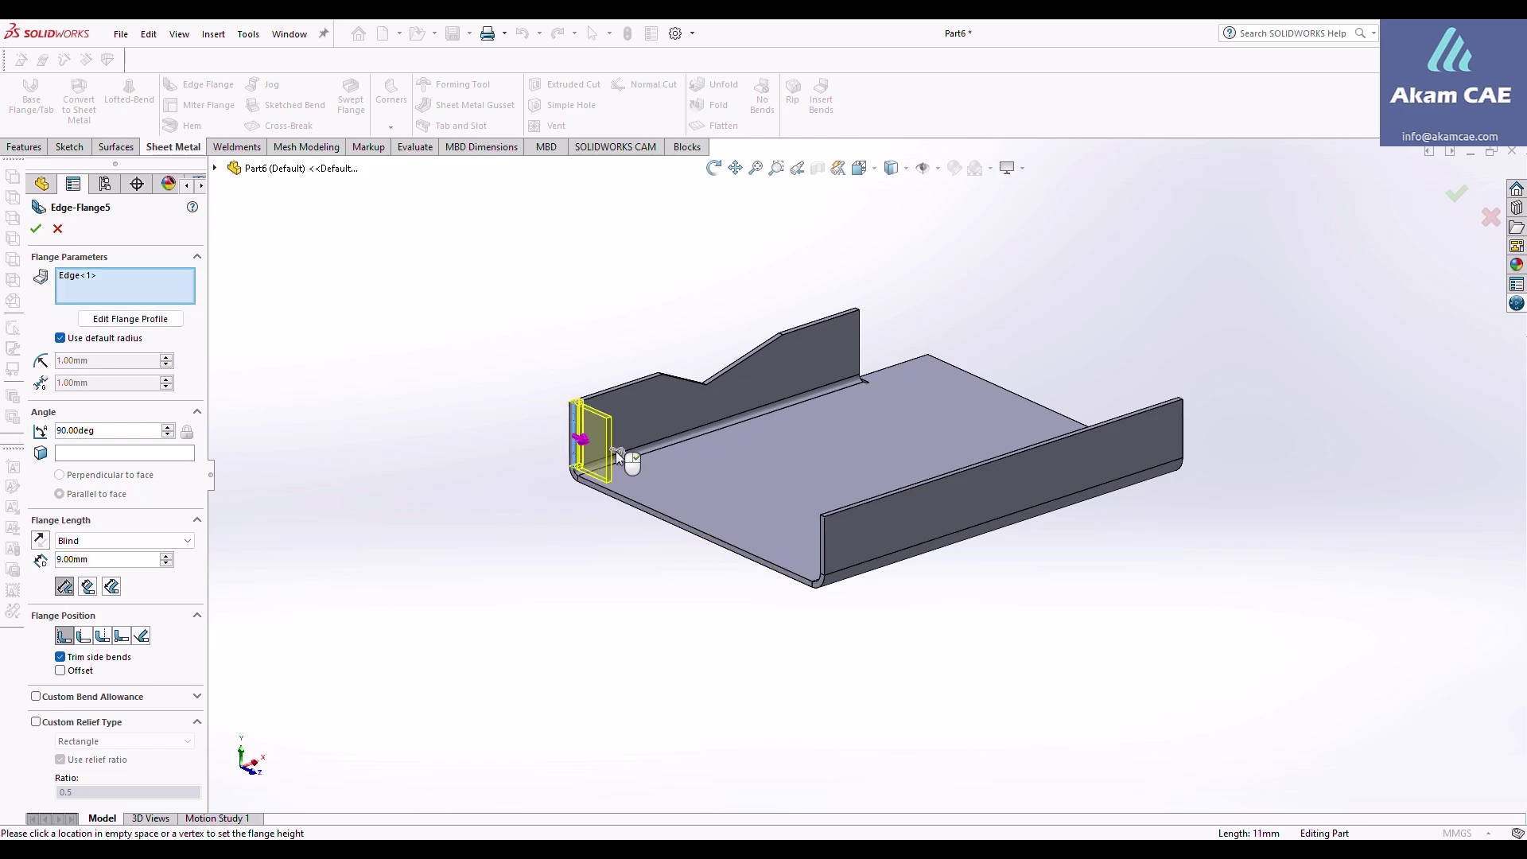
click(631, 503)
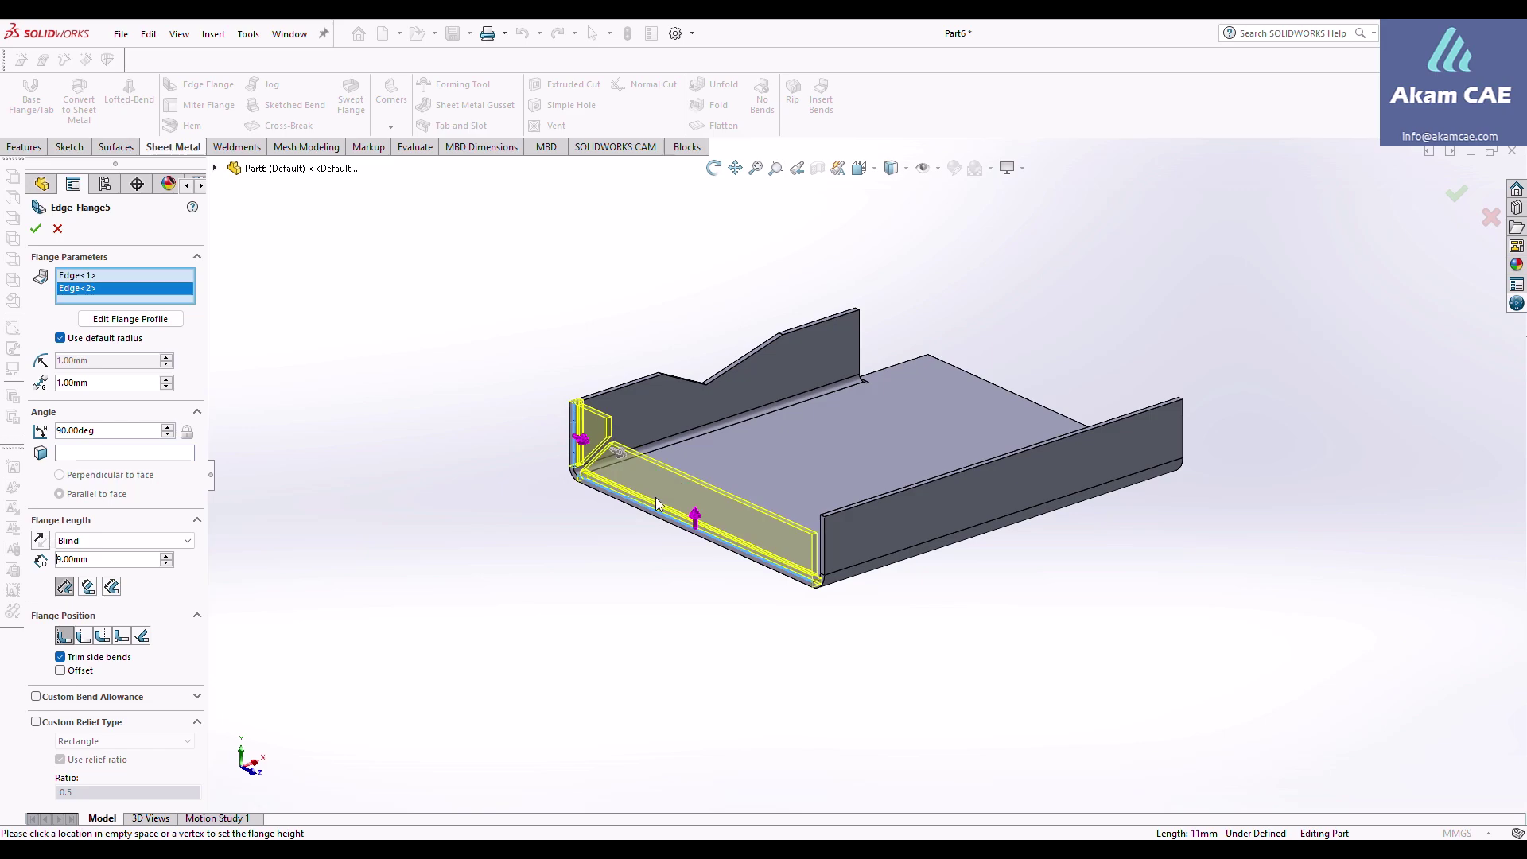
click(821, 540)
scroll(795, 548, down, 2)
middle_drag(794, 546, 896, 687)
scroll(964, 573, down, 3)
scroll(851, 574, down, 5)
scroll(880, 625, up, 5)
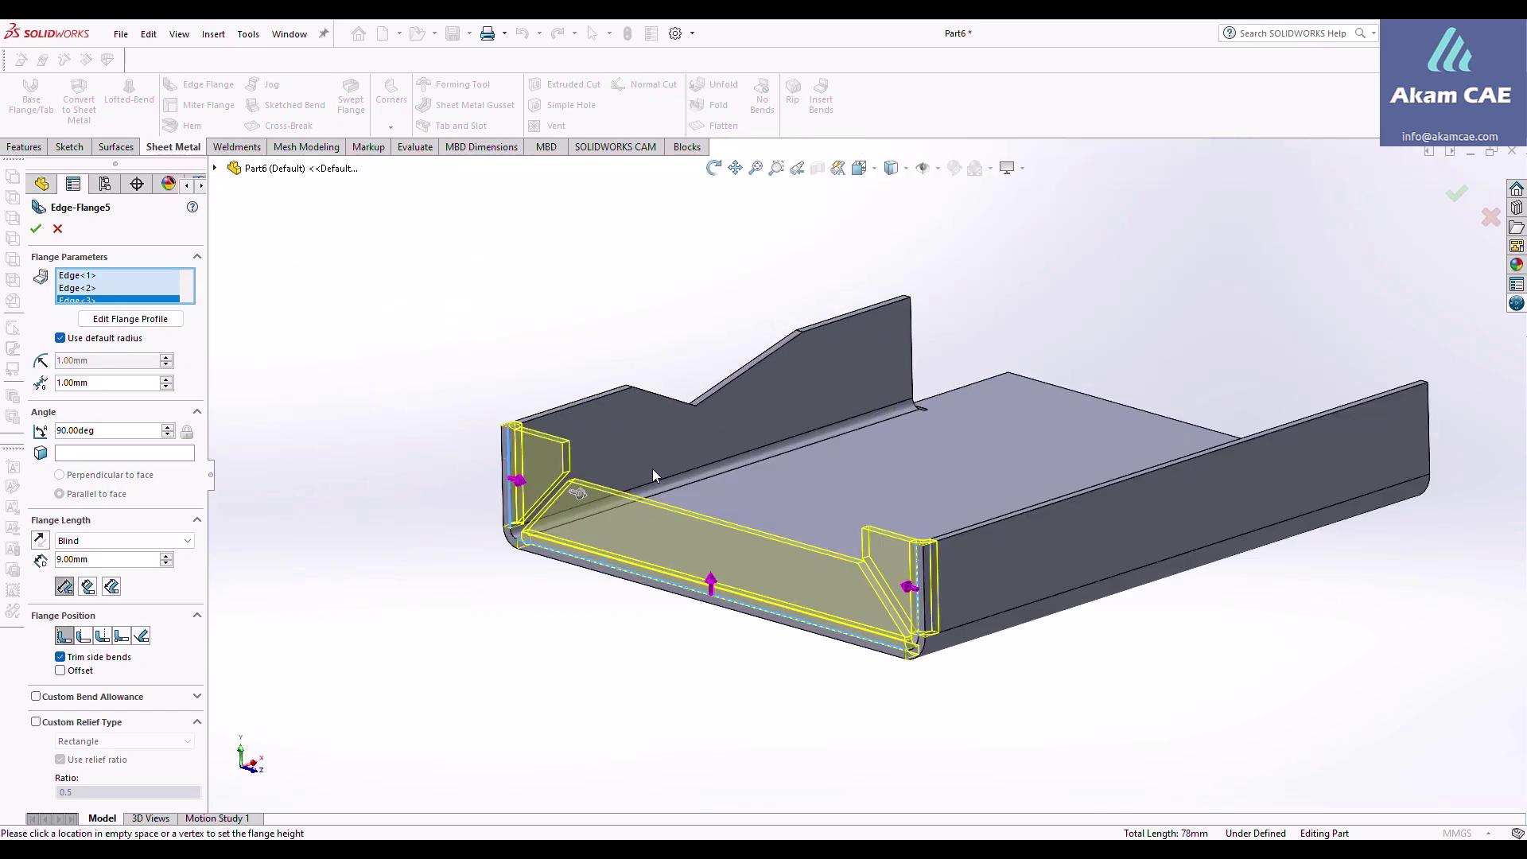
Change the corner gap distance to 2 mm, then to 0.5 mm, and accept Edge-Flange5.
double_click(111, 382)
scroll(524, 500, down, 5)
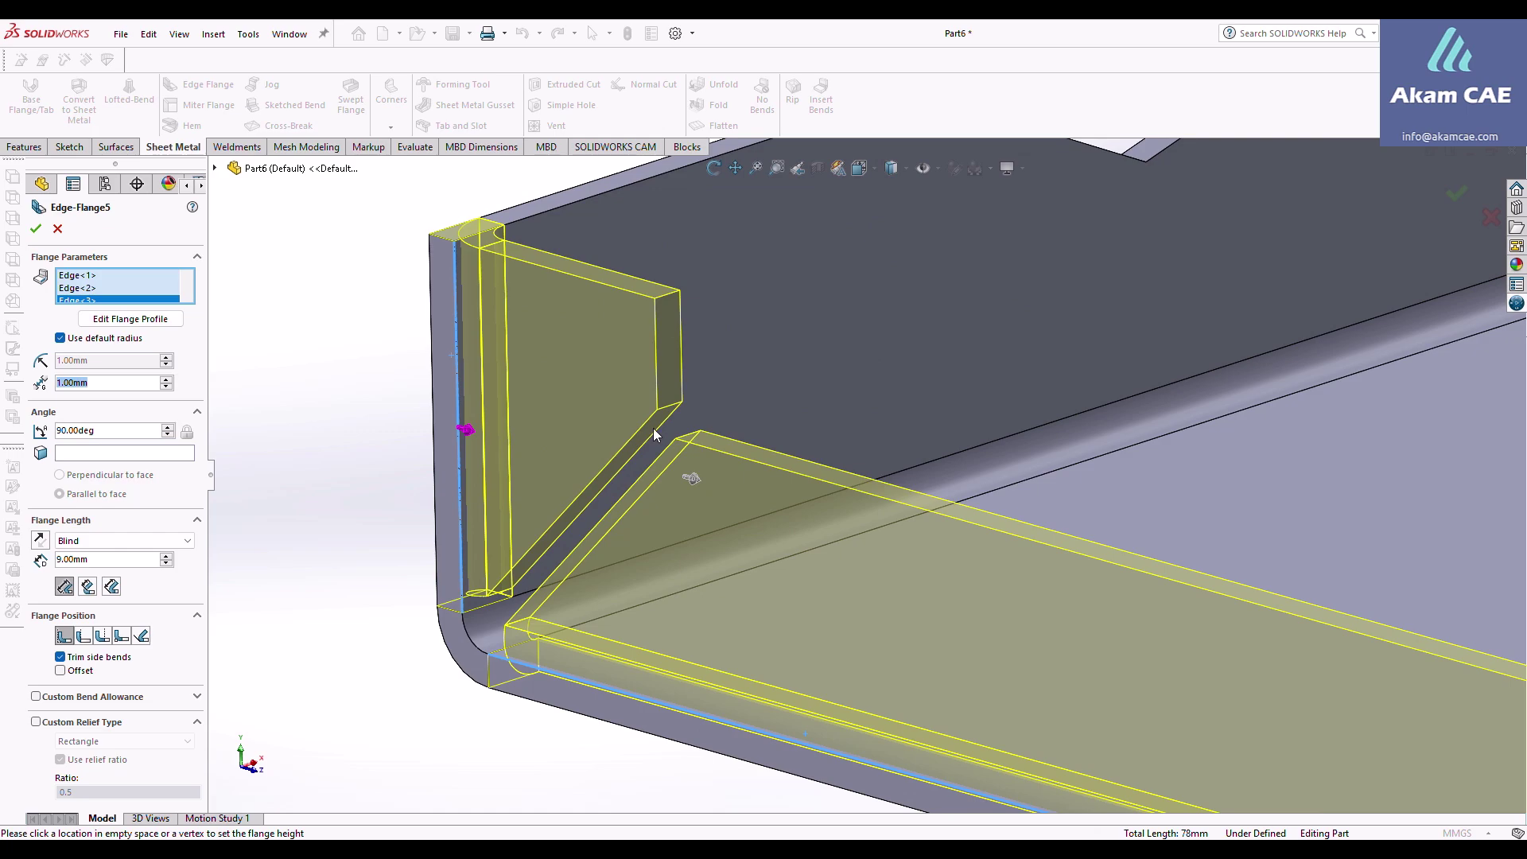
middle_drag(660, 433, 684, 473)
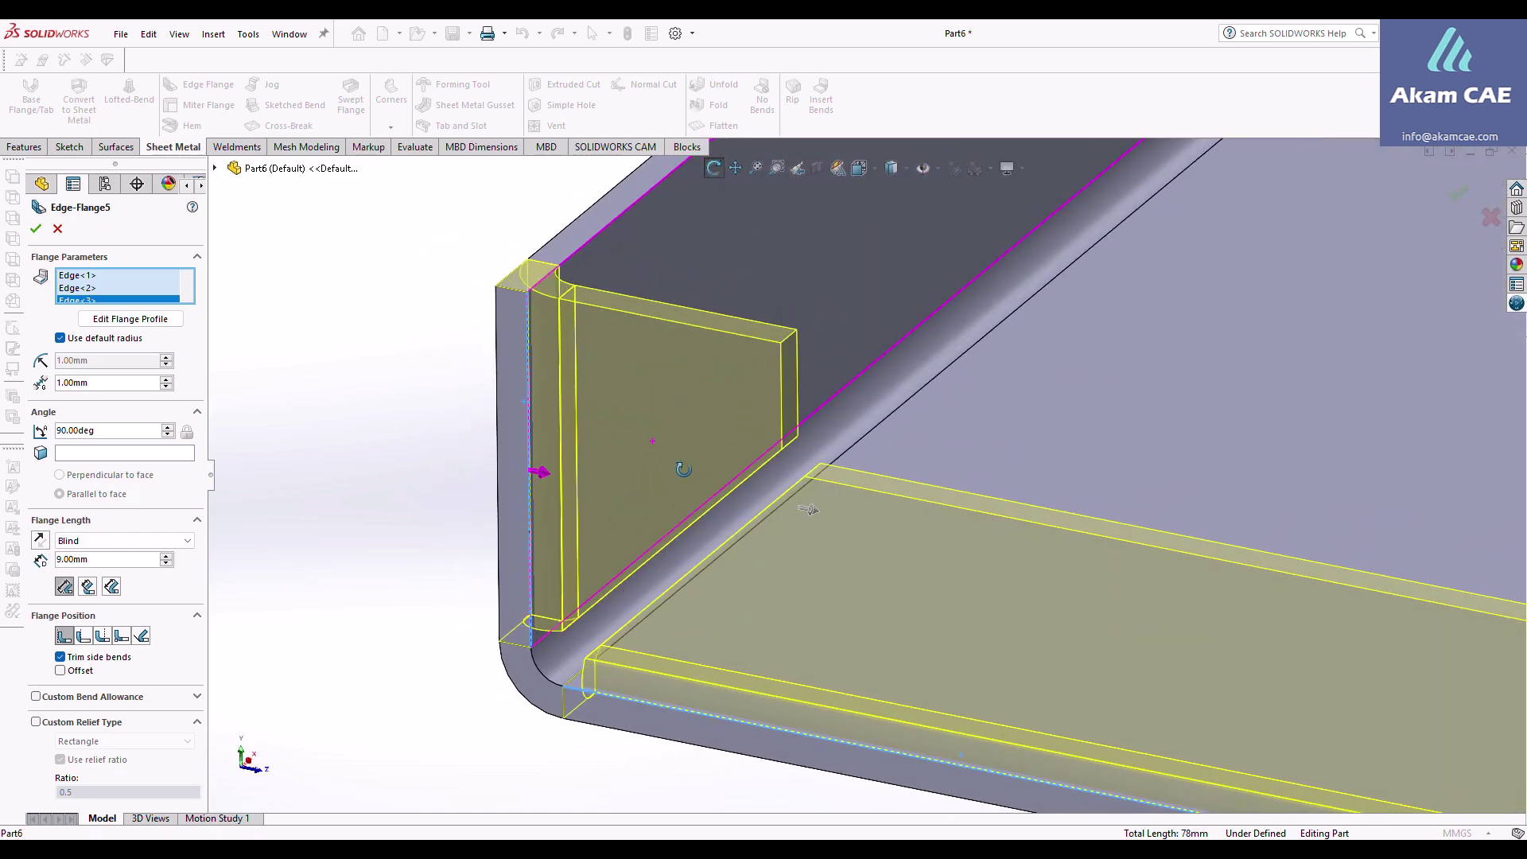
double_click(111, 383)
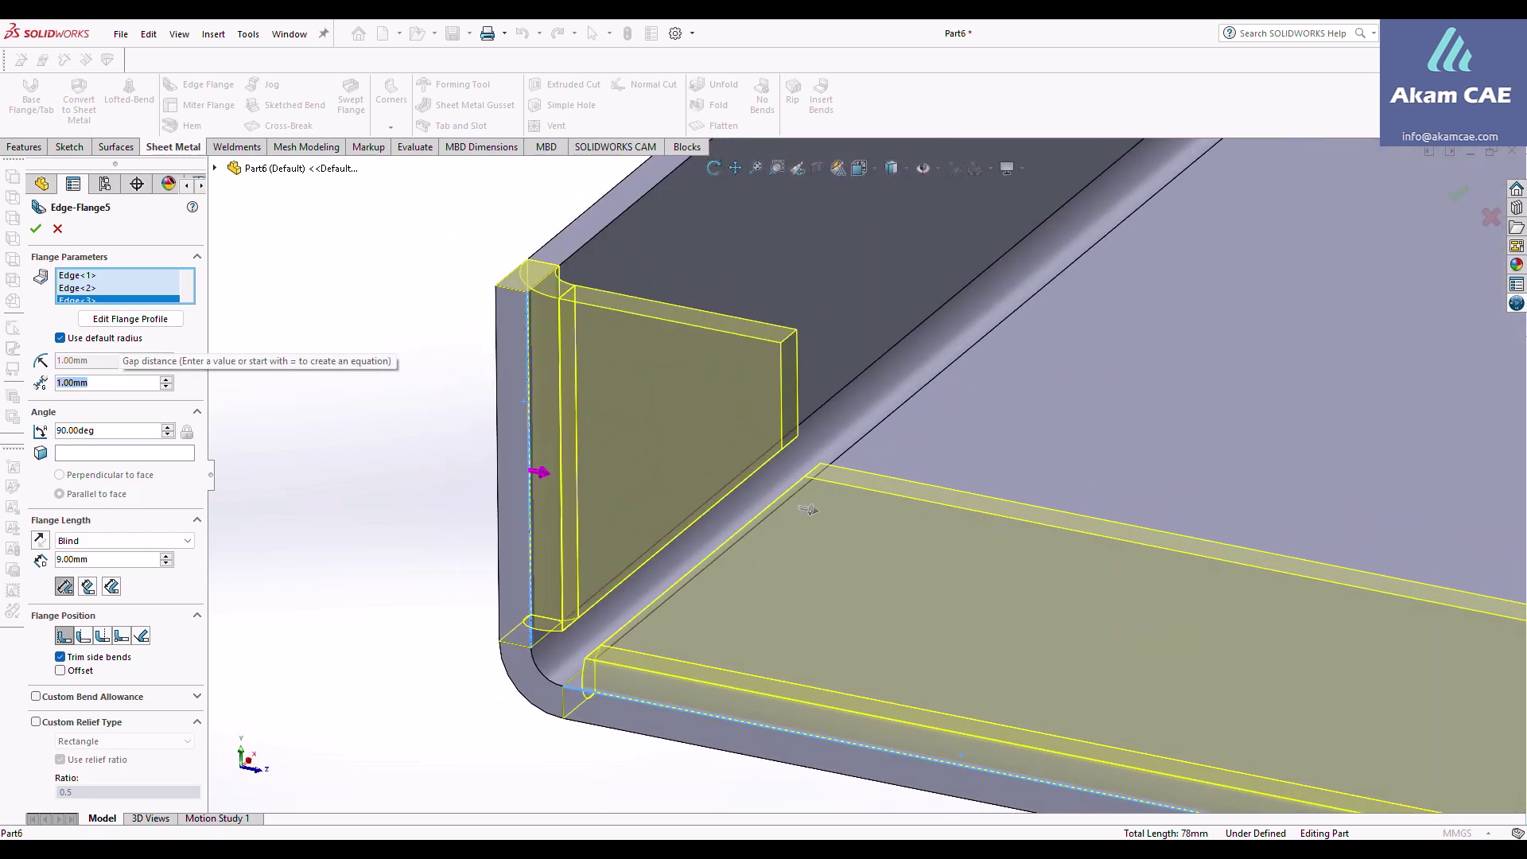
text(2)
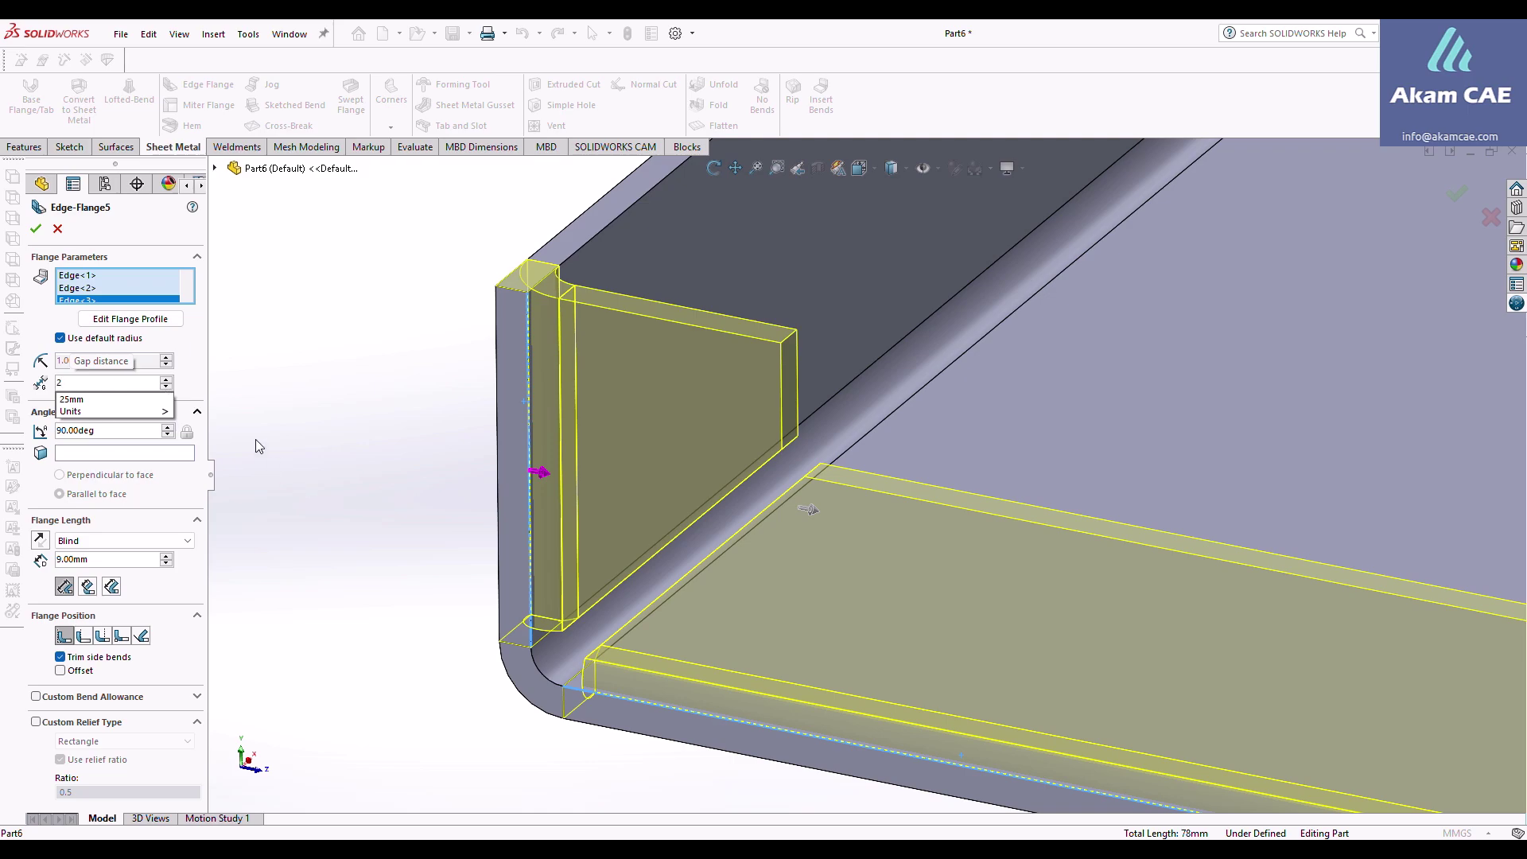
key(Return)
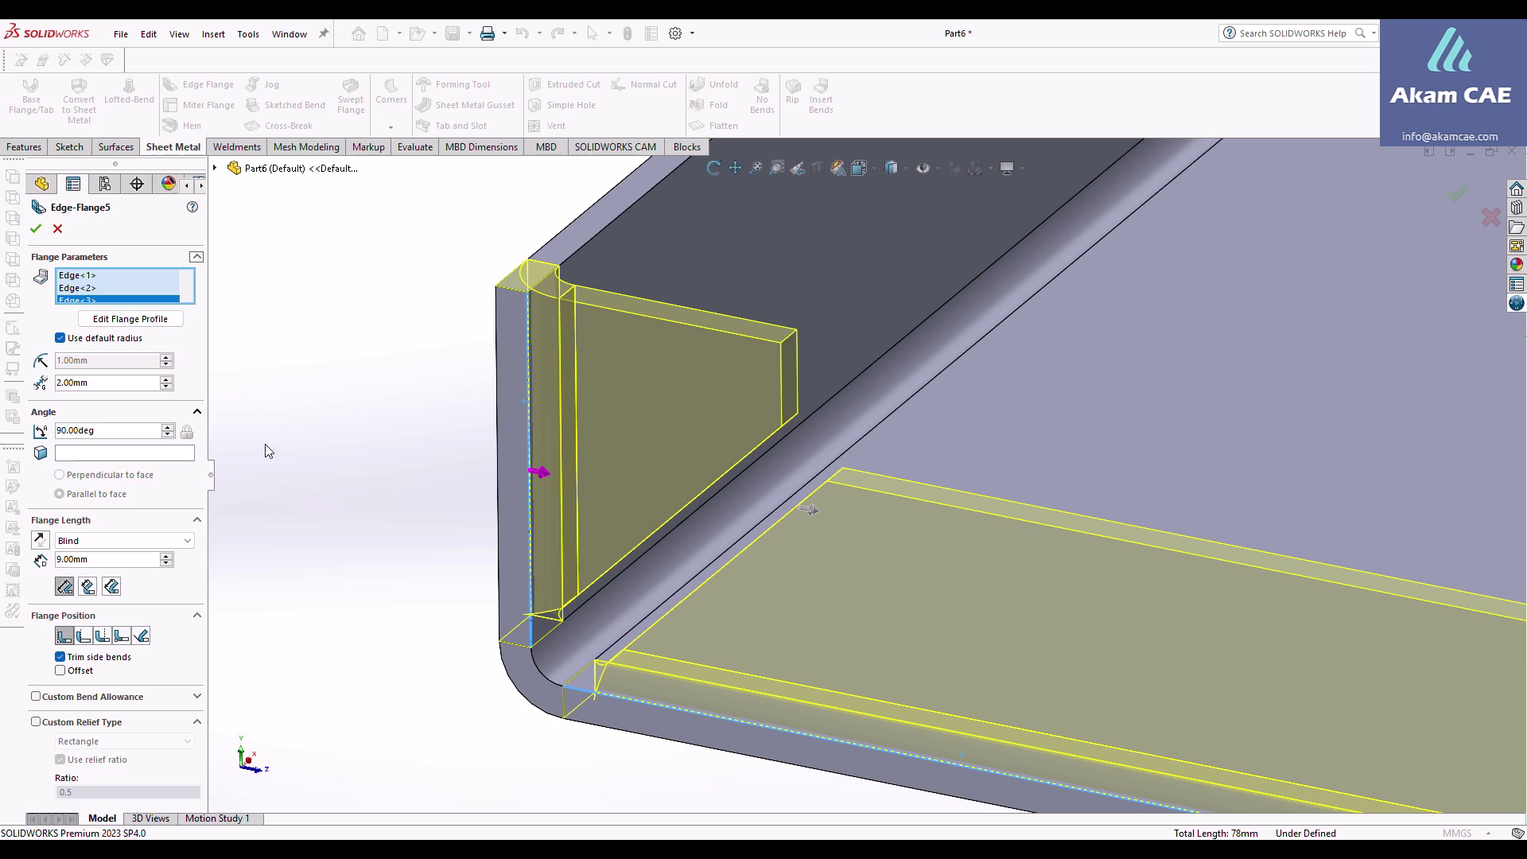
click(106, 385)
text(0.5)
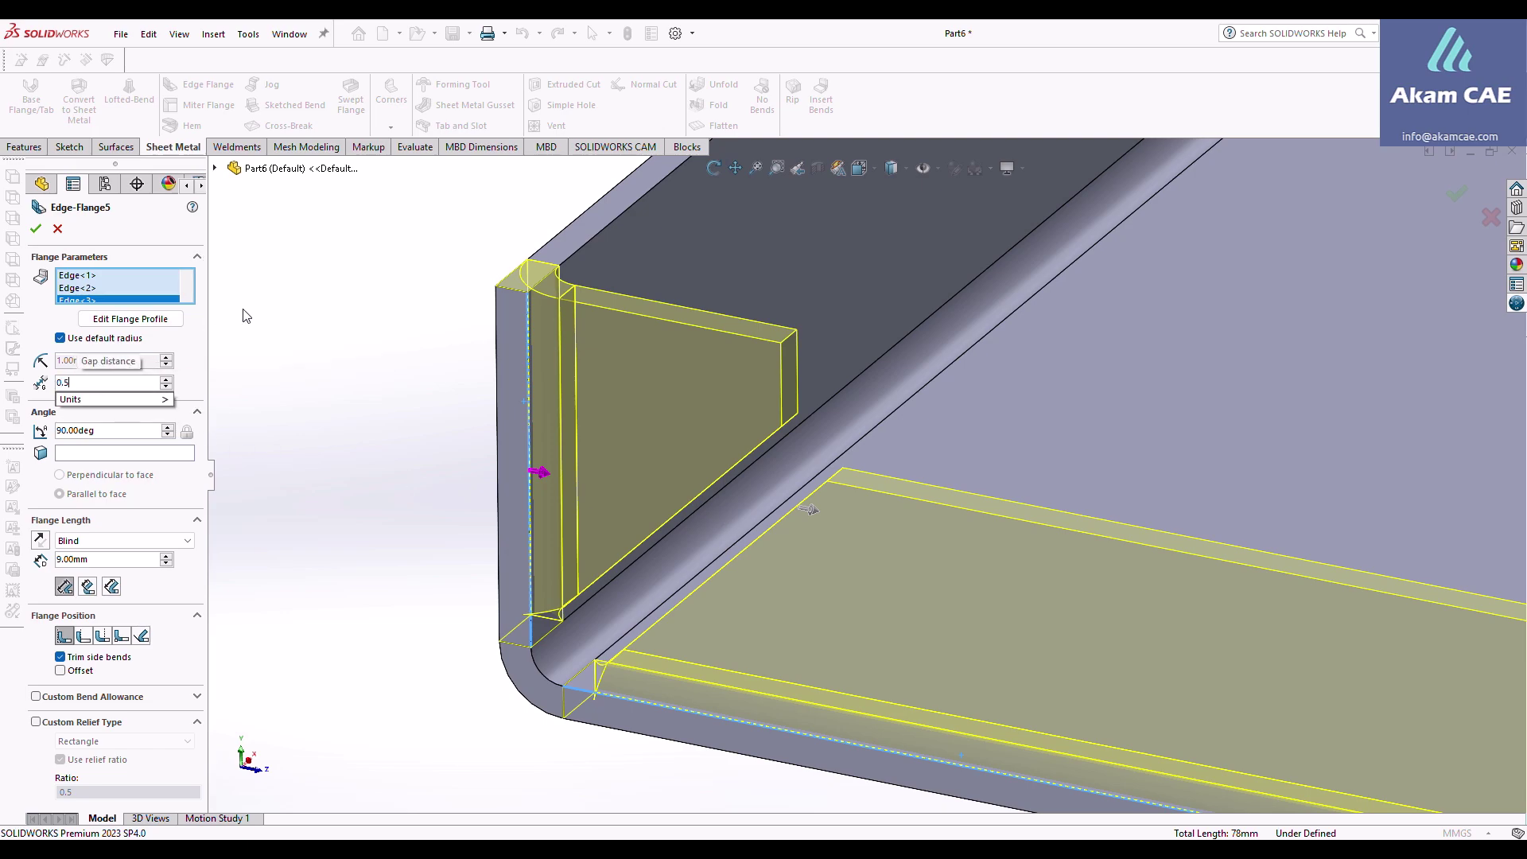
key(Return)
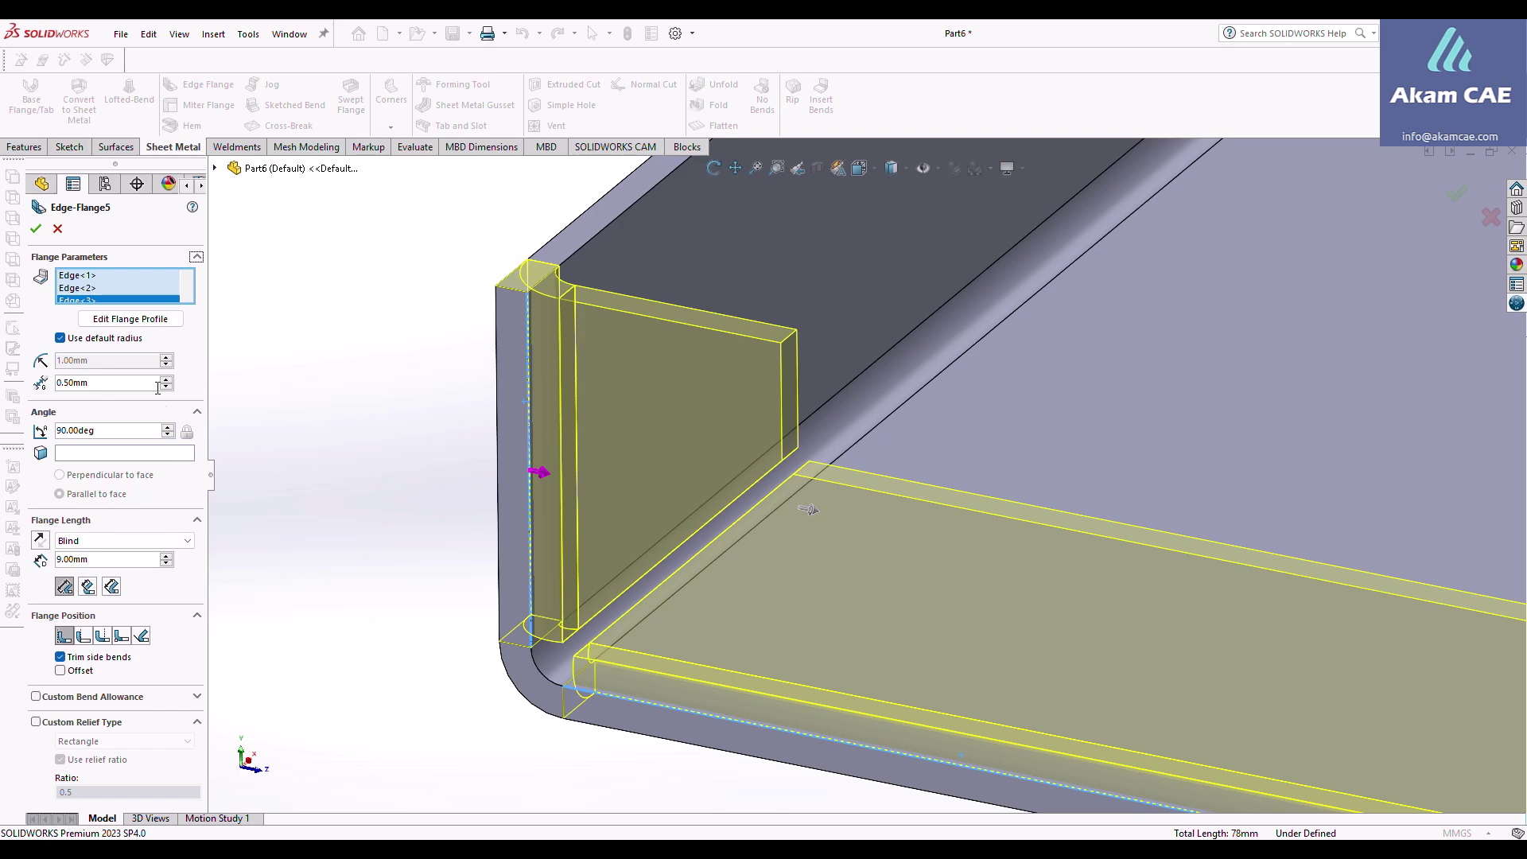
click(36, 229)
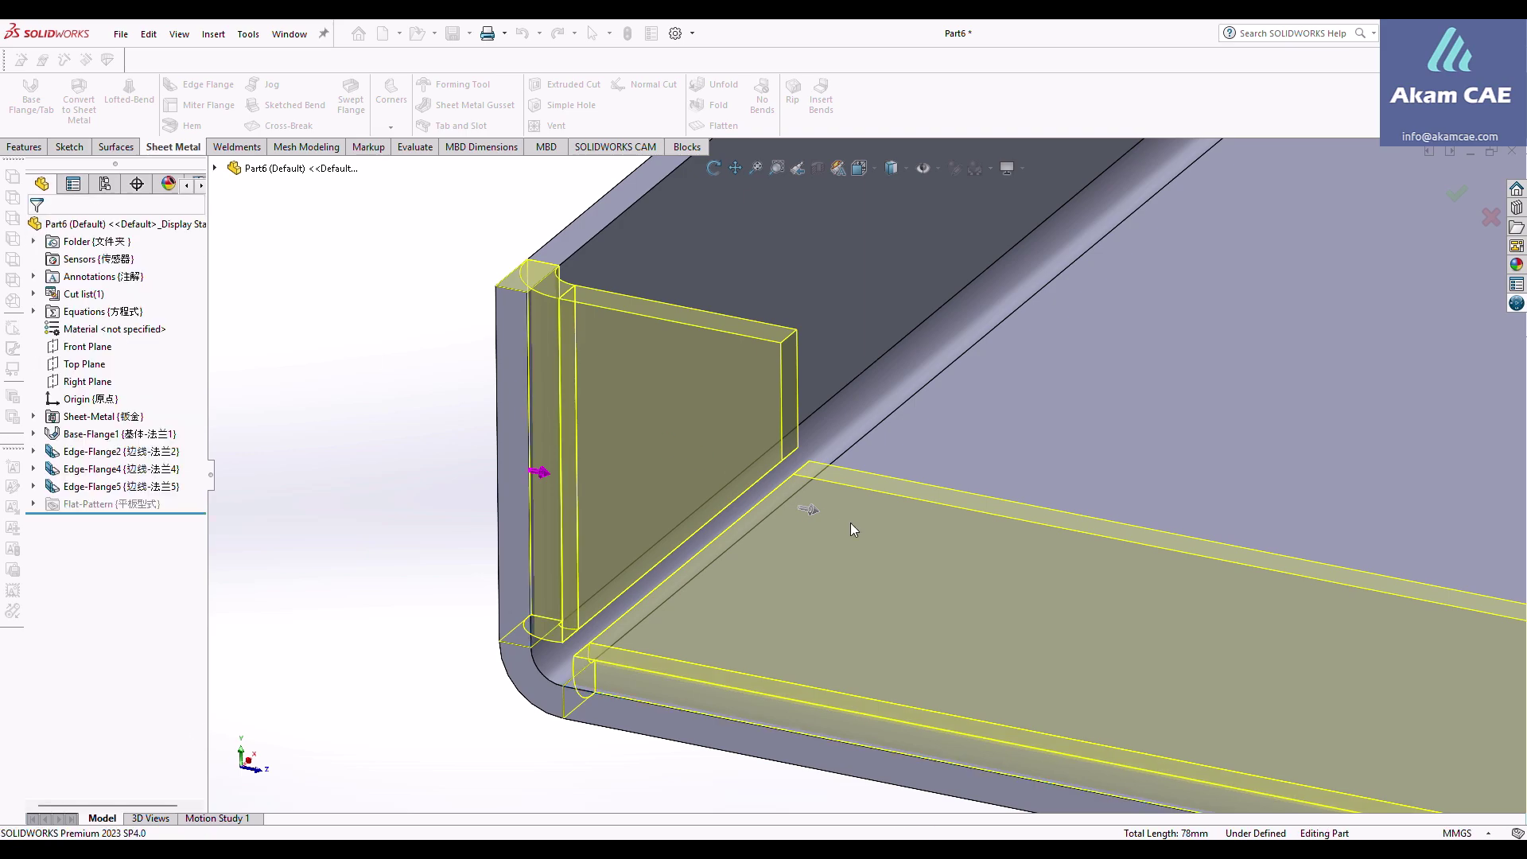
View the corner from underneath, then reopen Edge-Flange5 with Edit Feature.
scroll(851, 523, down, 5)
scroll(1187, 551, down, 5)
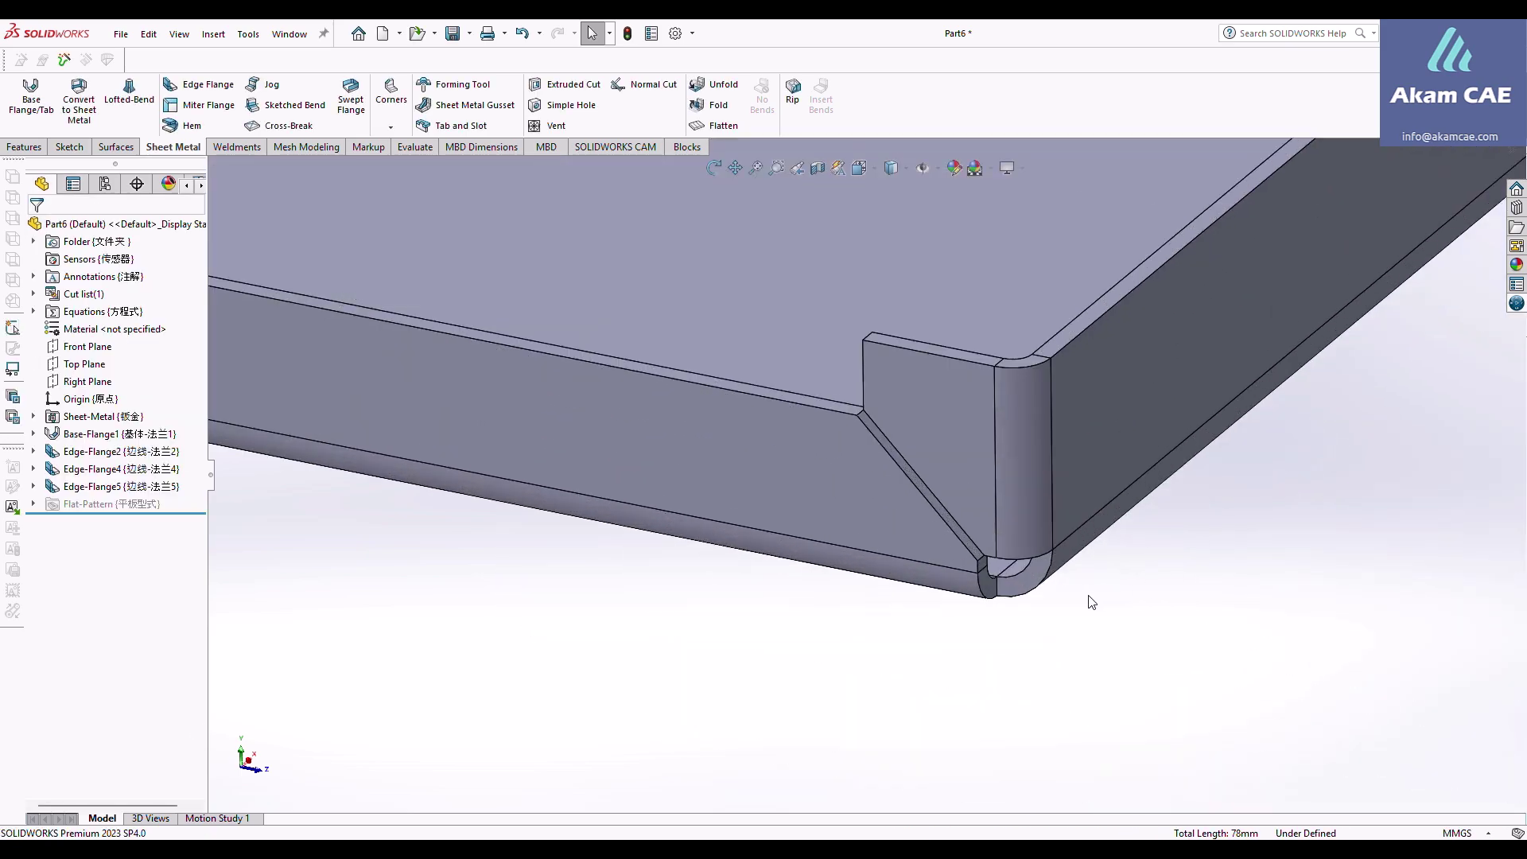
middle_drag(1105, 603, 1047, 544)
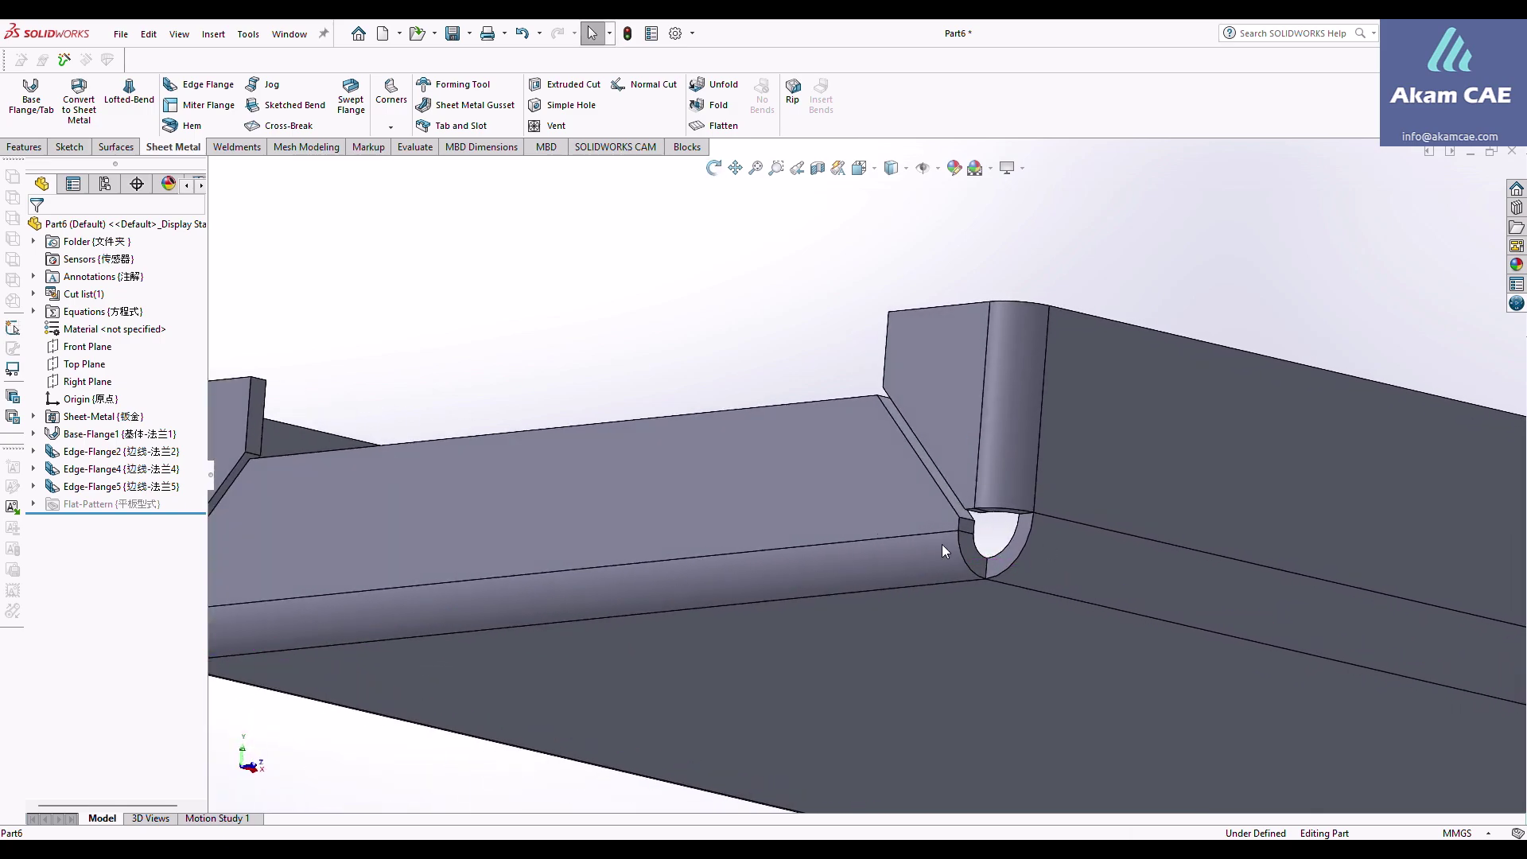
click(79, 486)
click(89, 440)
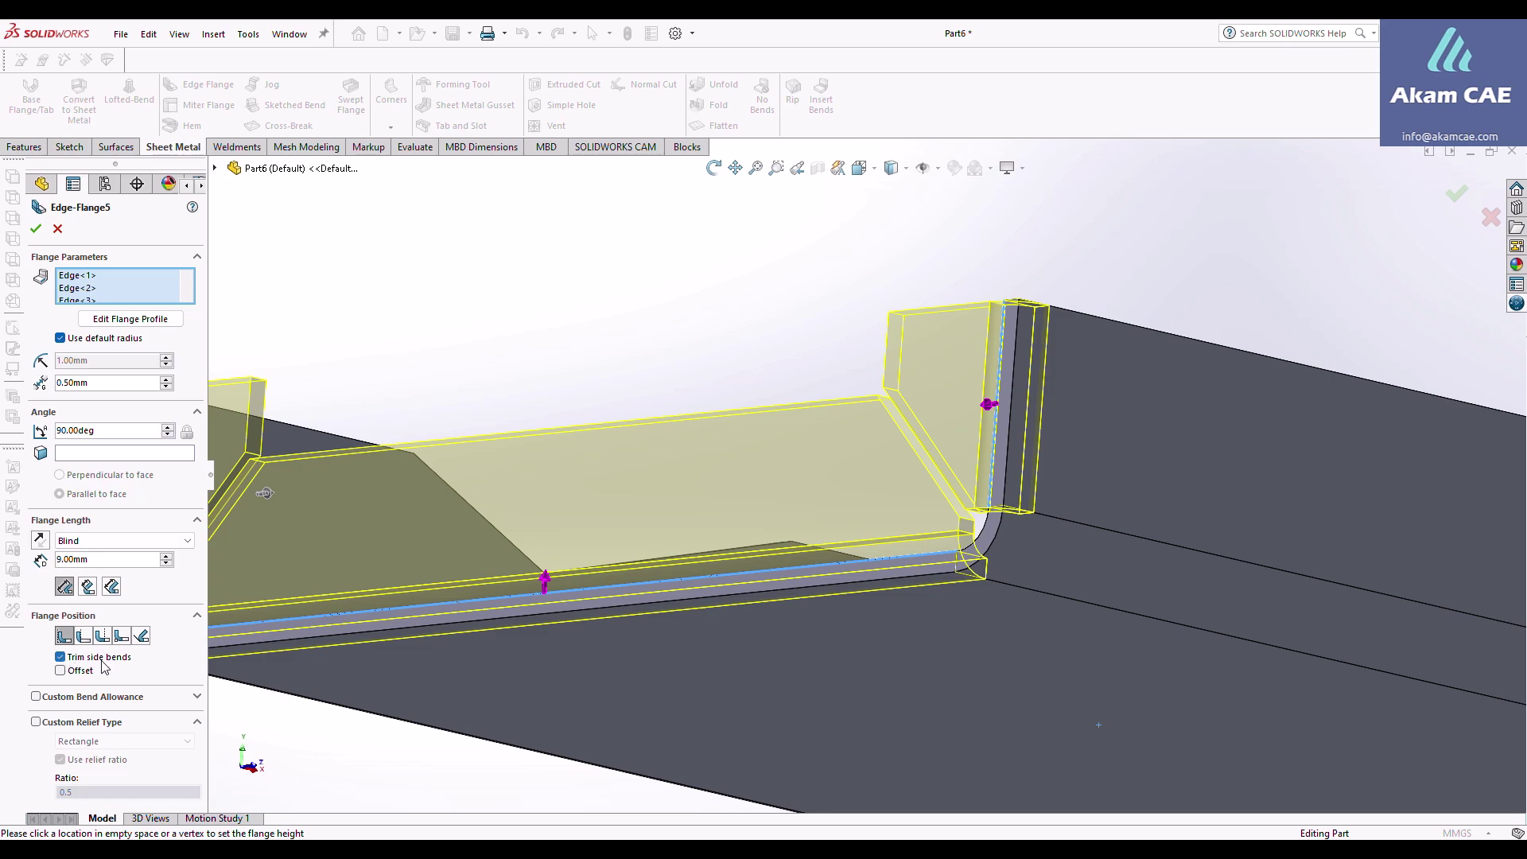
Turn off Trim side bends on Edge-Flange5, rebuild, and inspect the bend corner.
click(61, 657)
click(36, 229)
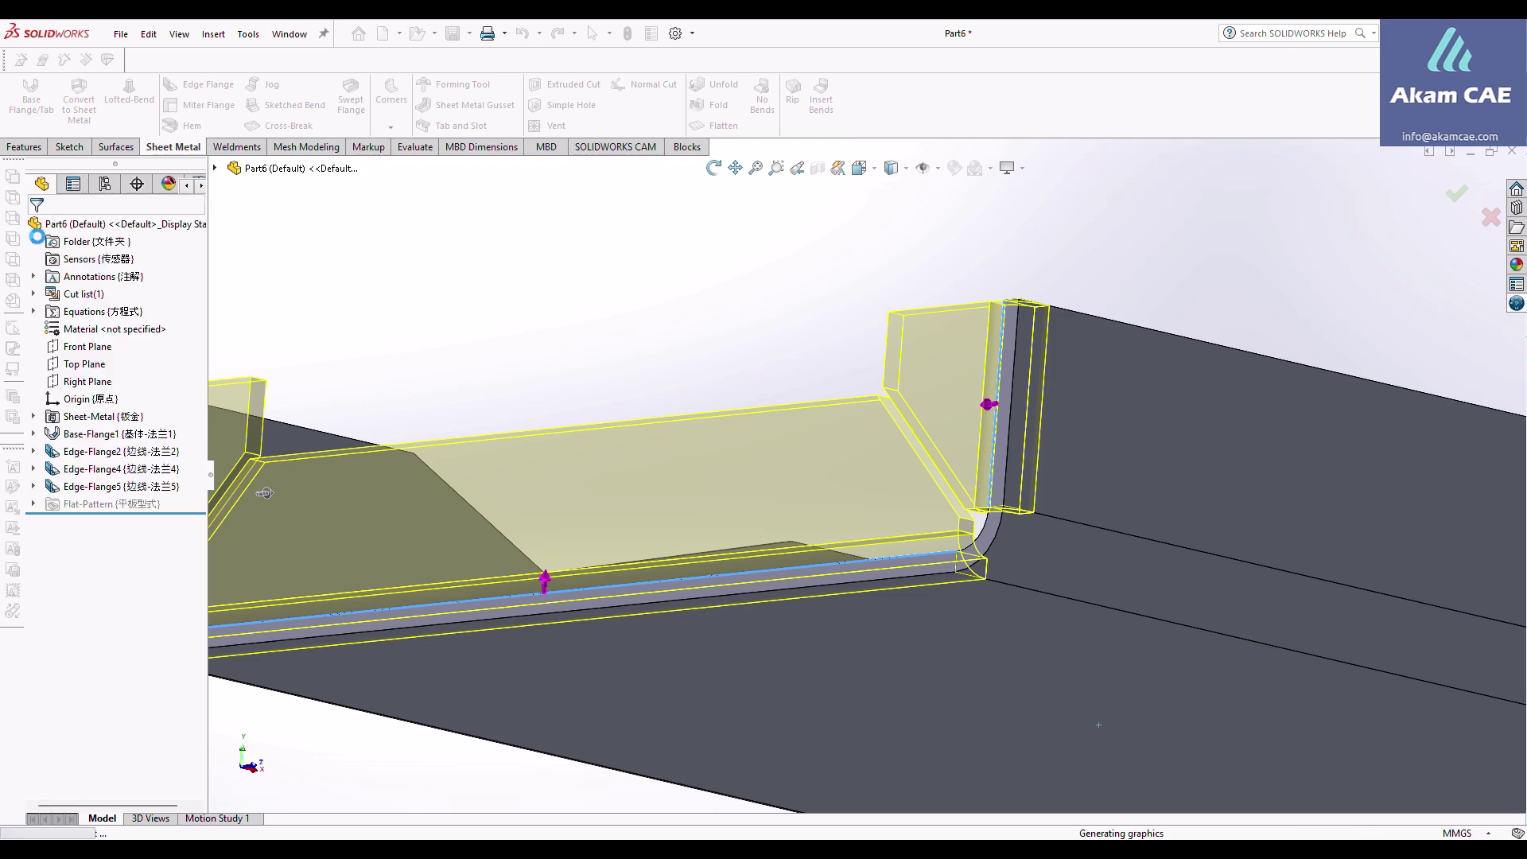
scroll(971, 519, down, 4)
middle_drag(971, 519, 945, 485)
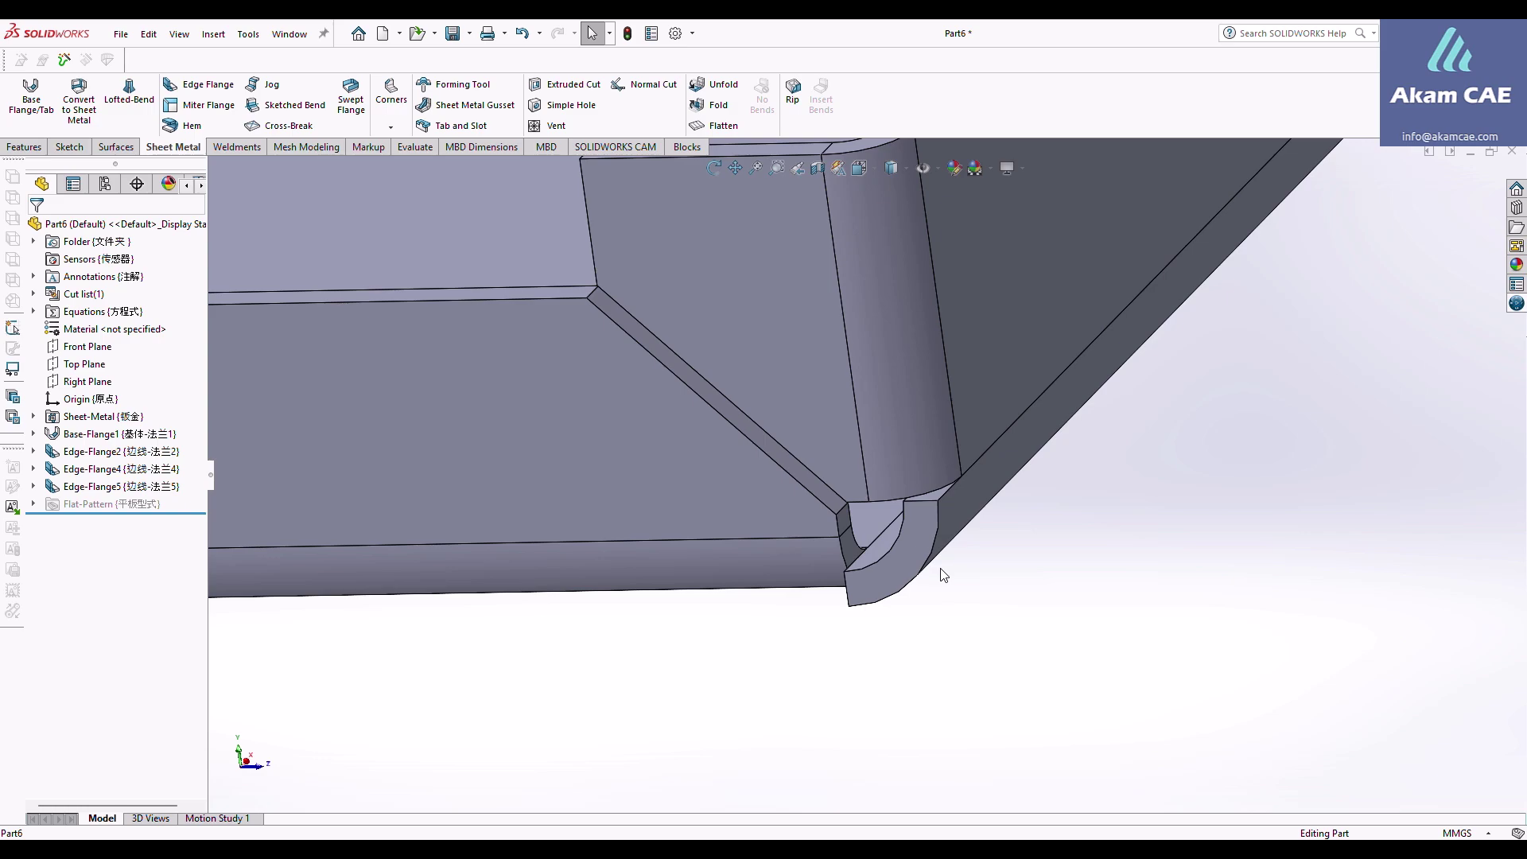
Edit Edge-Flange5 again to switch Trim side bends back on and rebuild.
middle_drag(959, 640, 953, 585)
click(47, 488)
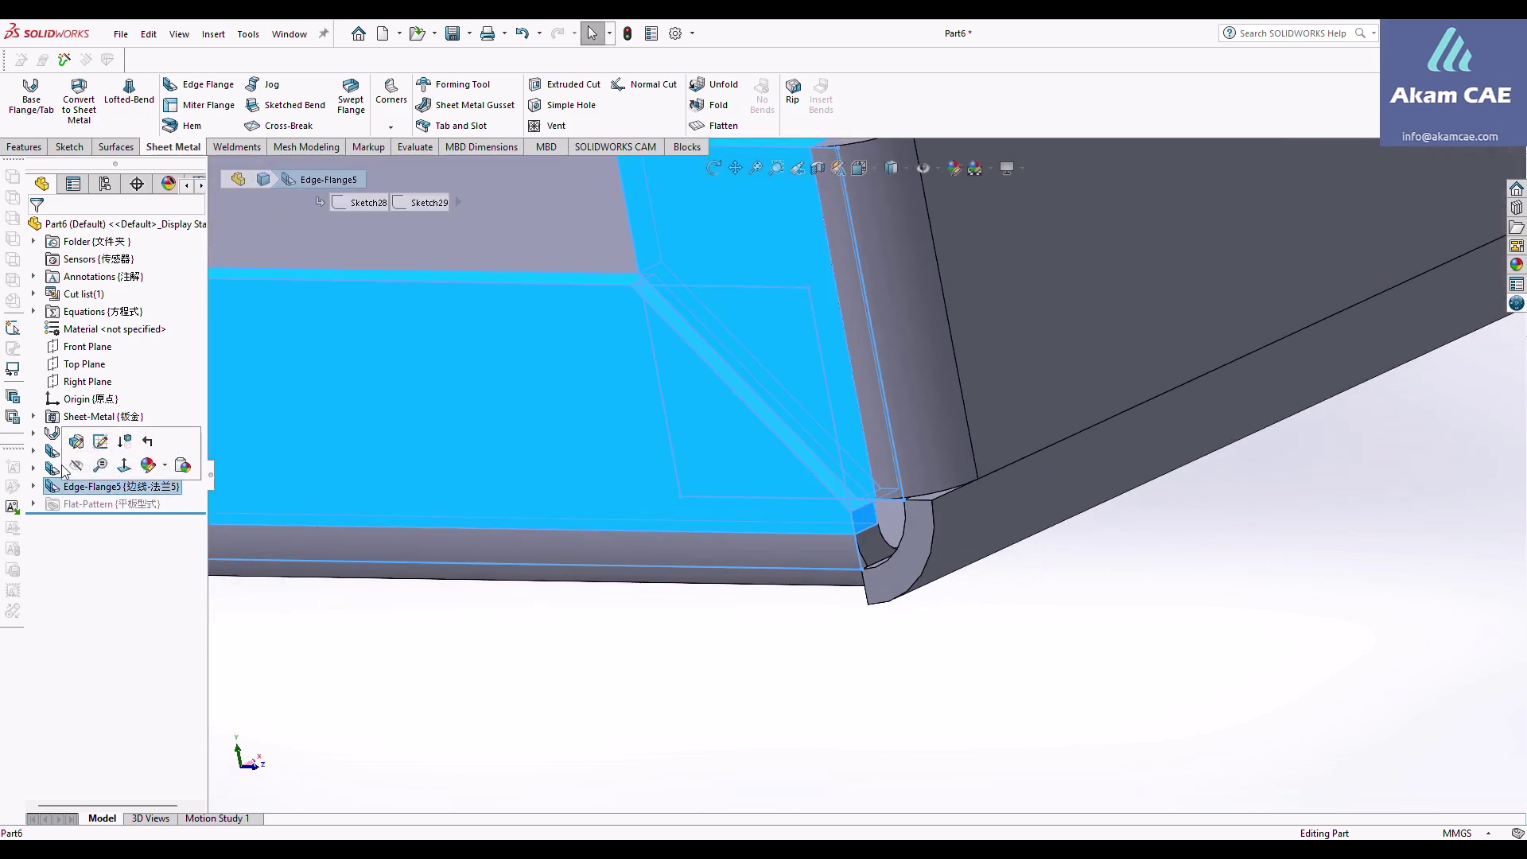
click(71, 437)
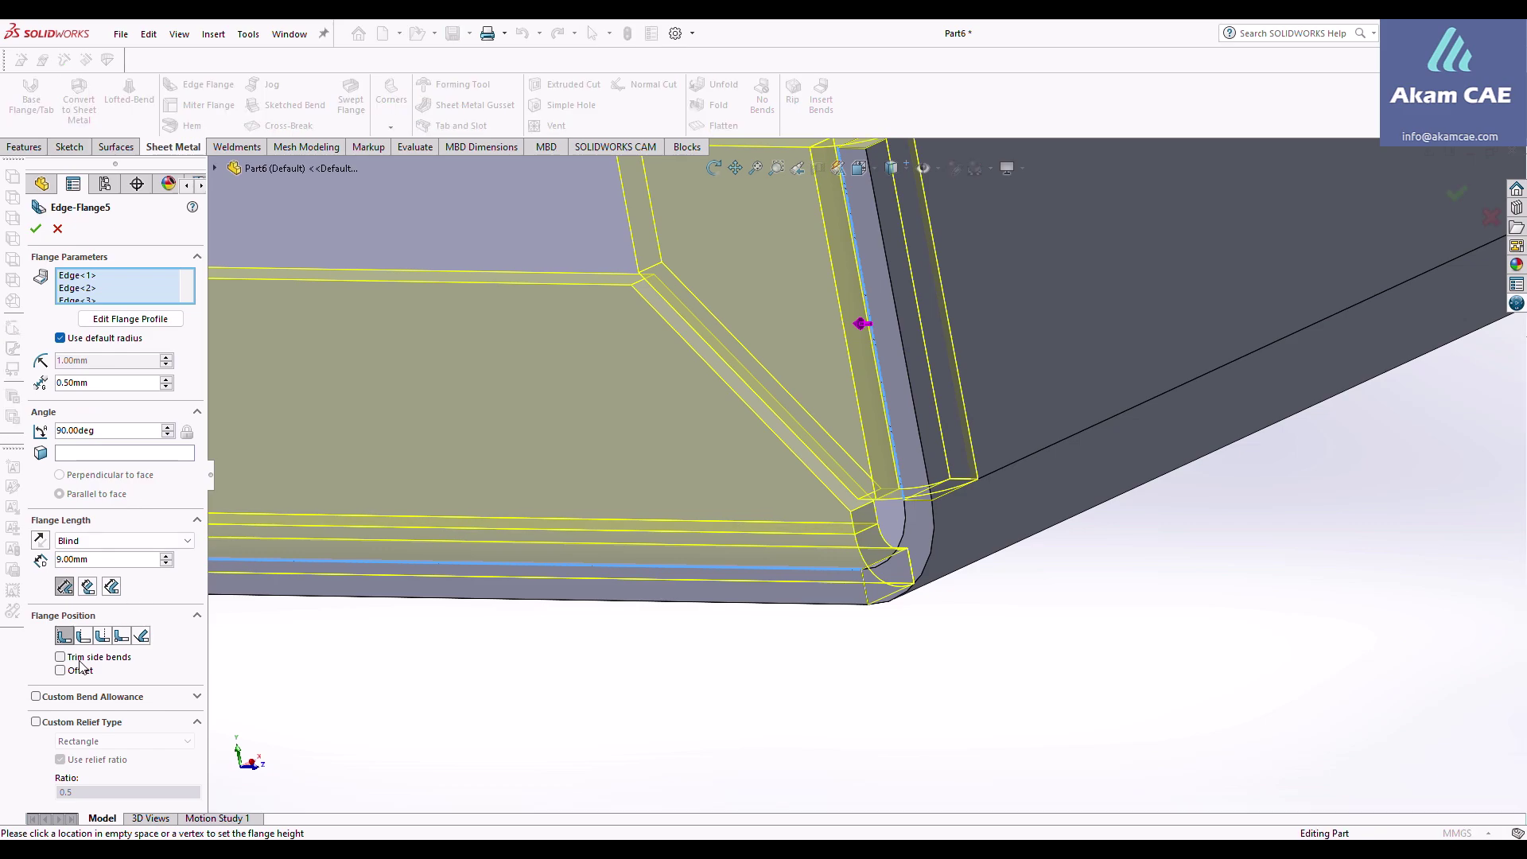
click(77, 660)
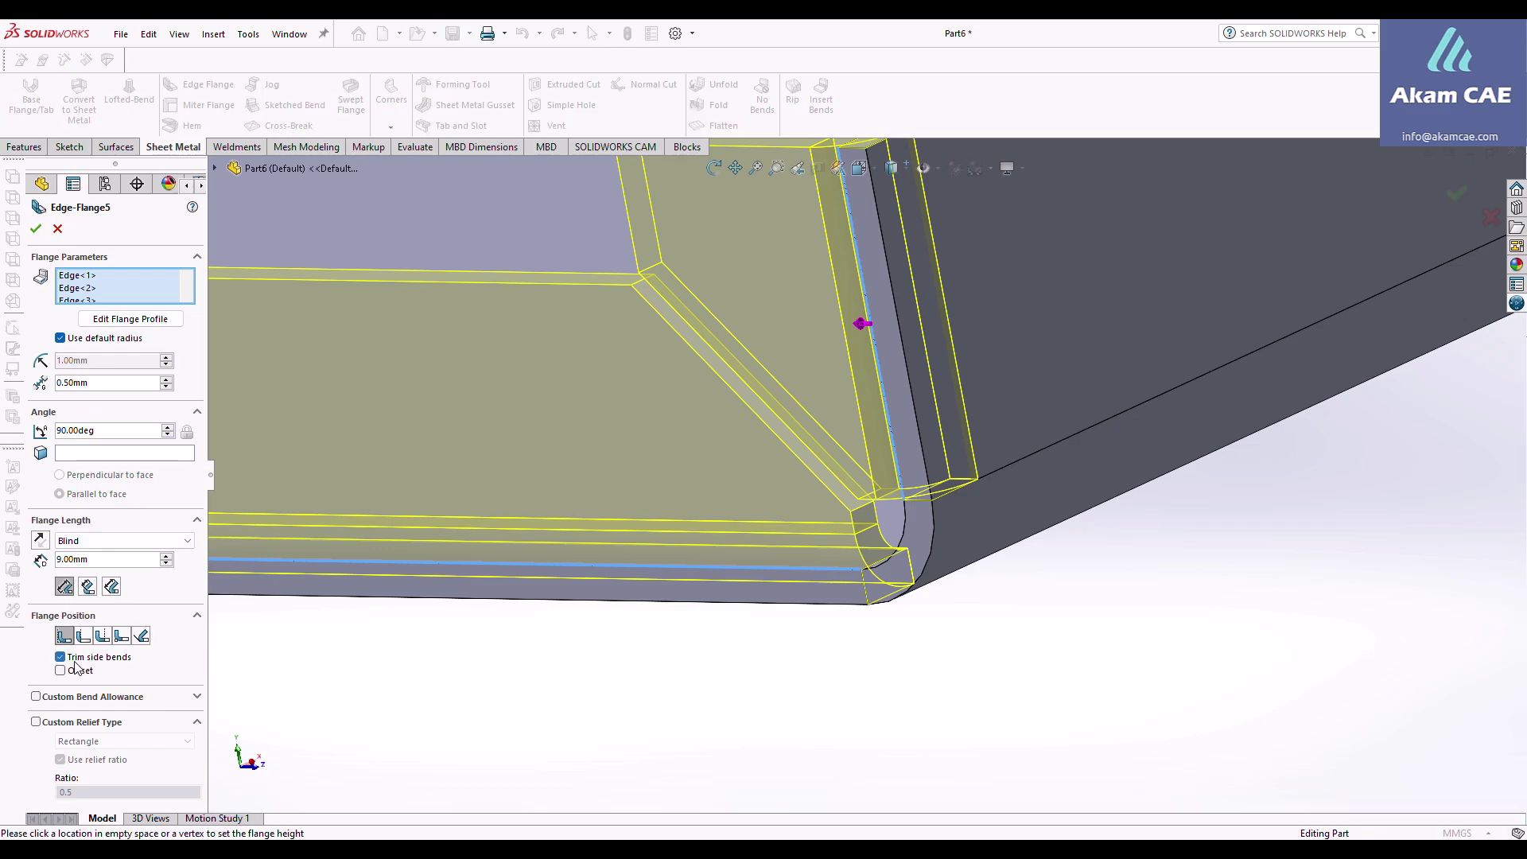
click(38, 228)
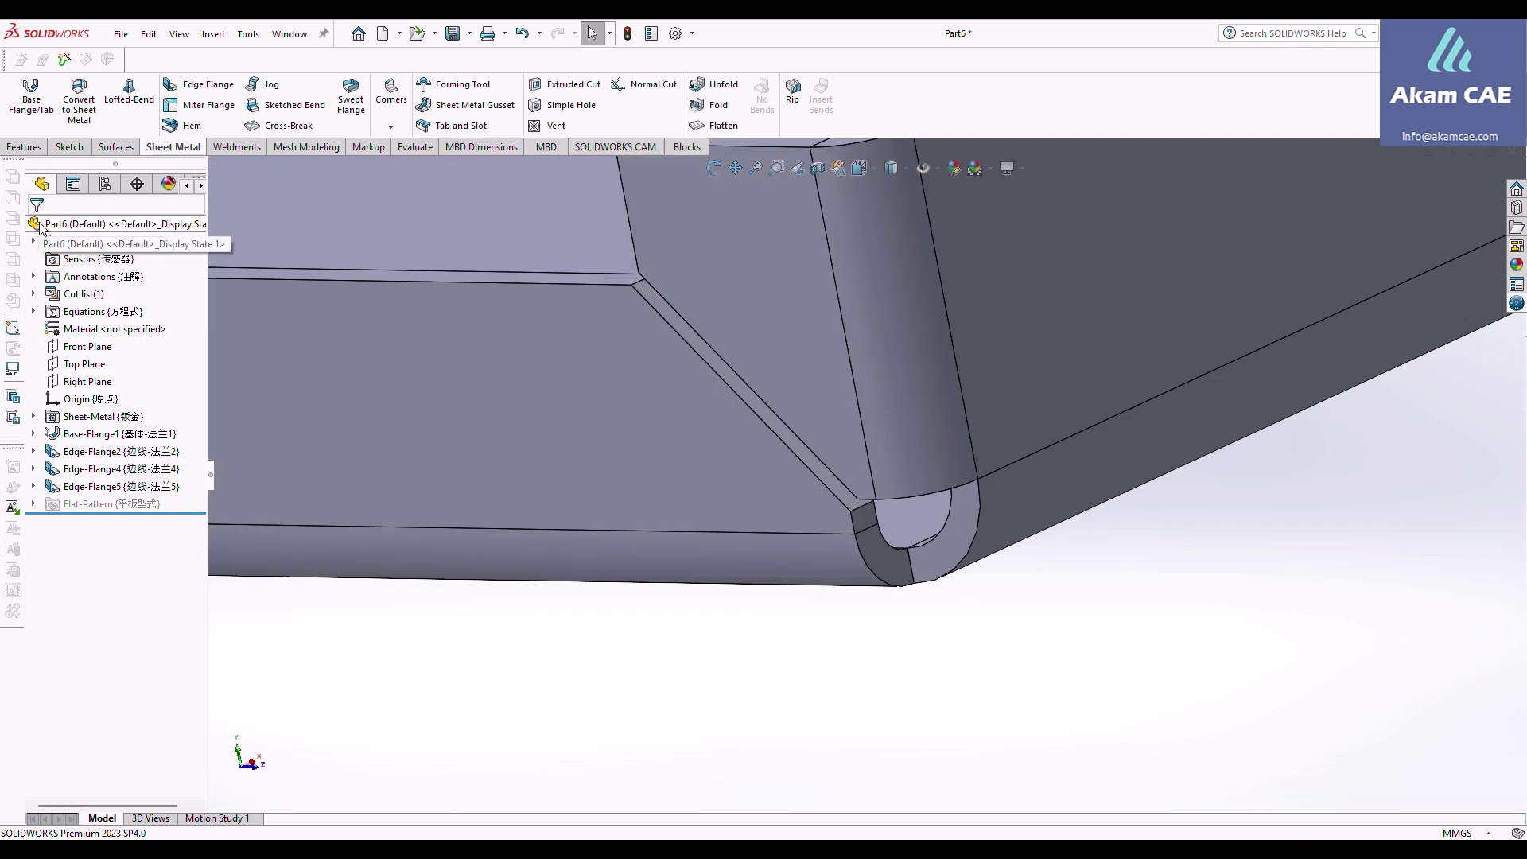
Zoom to fit the whole tray and orbit it to a new viewing angle.
key(f)
middle_drag(980, 518, 765, 538)
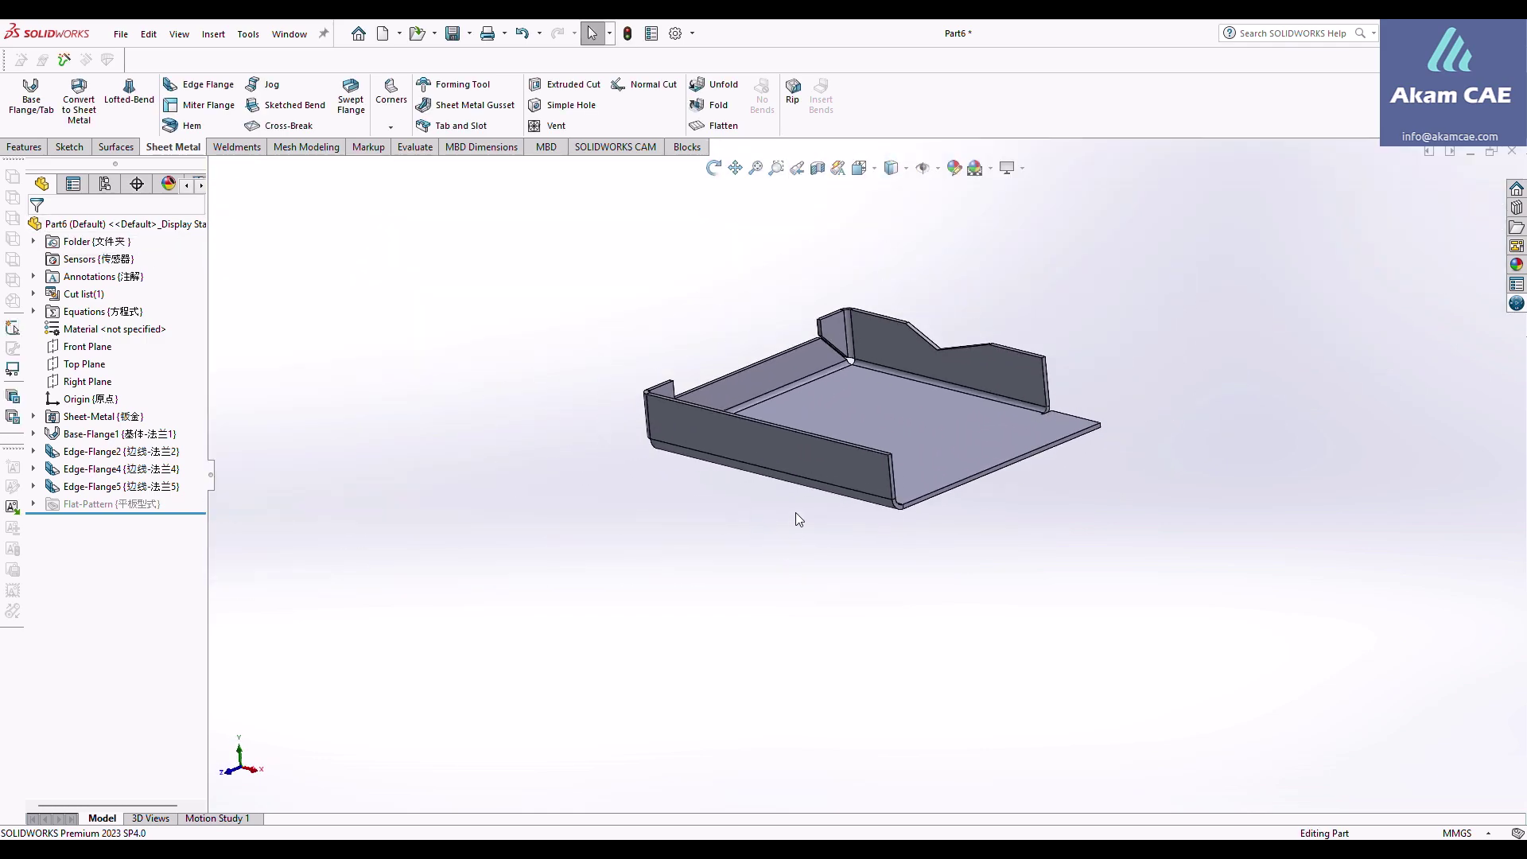
middle_drag(900, 425, 935, 459)
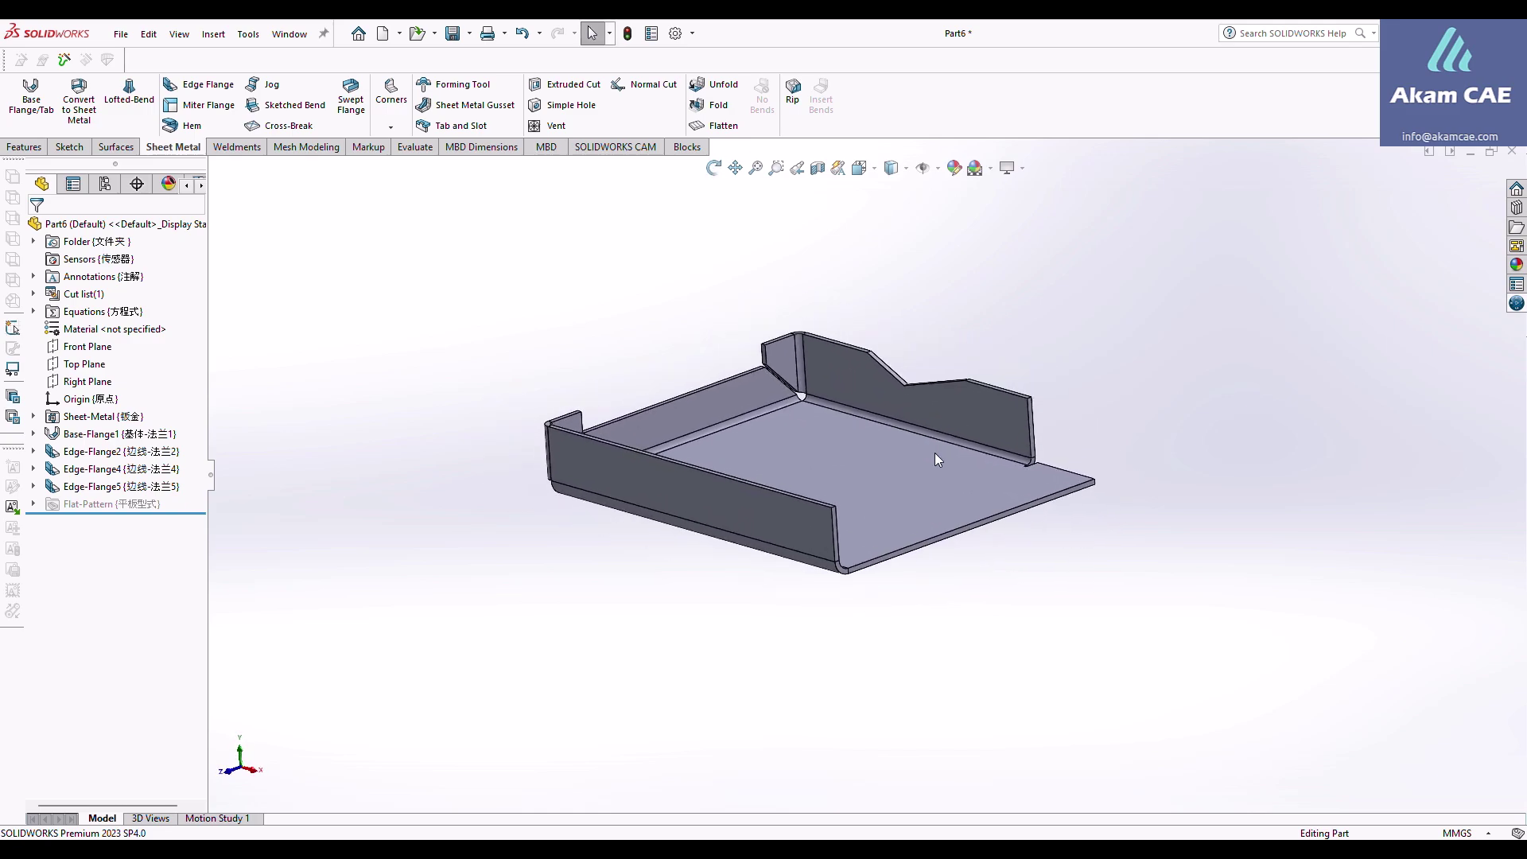